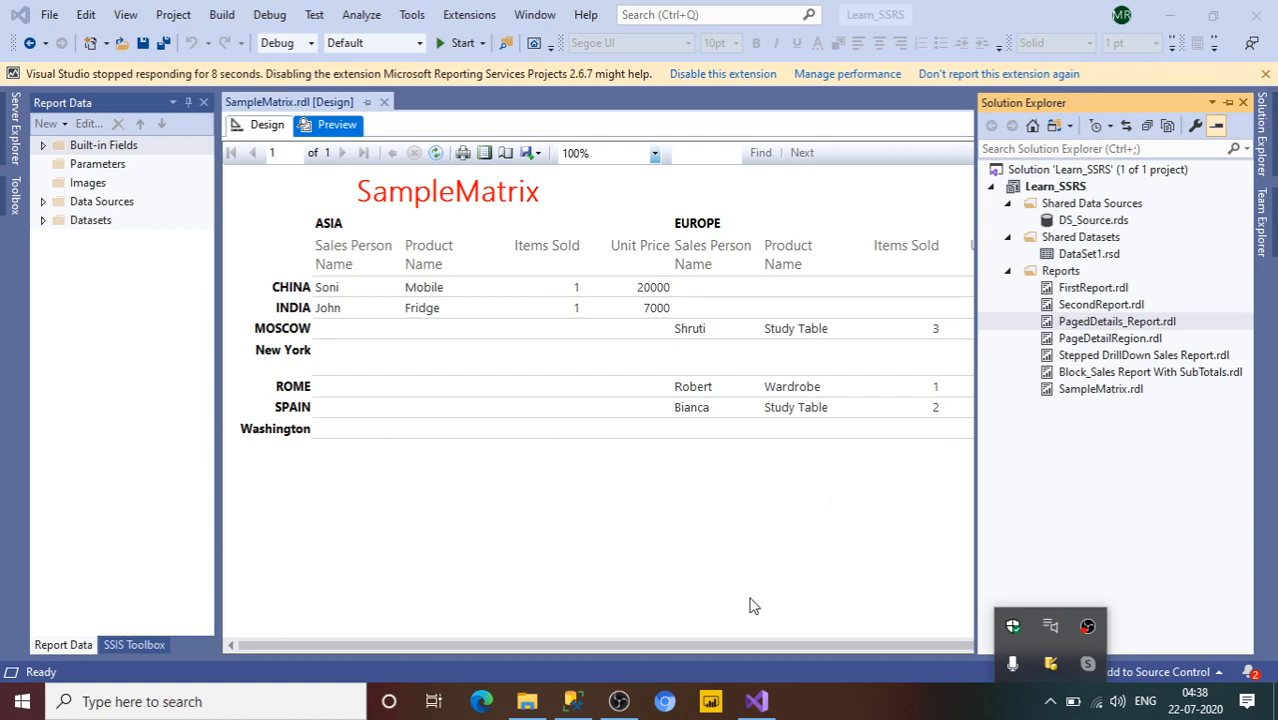
# Switch to SQL Server Management Studio and run the SALES SELECT statement without its WHERE clause to examine the Region values
pyautogui.moveTo(583, 708)
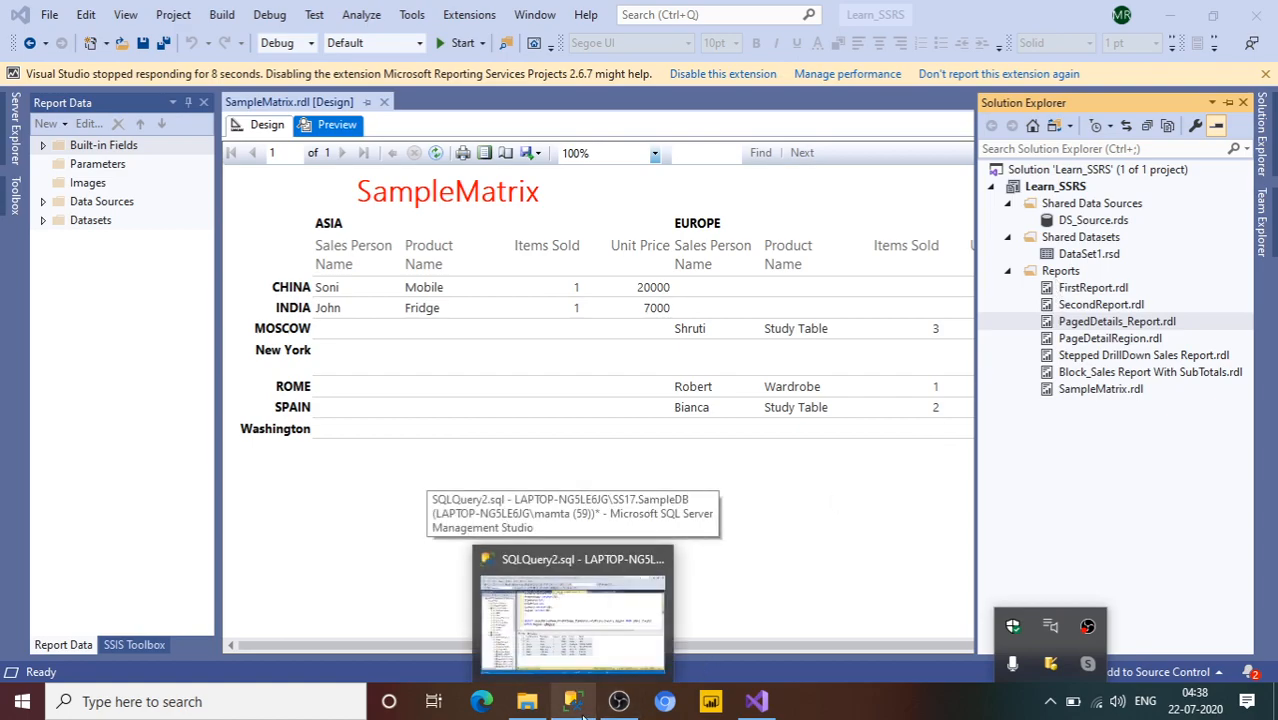
pyautogui.click(583, 708)
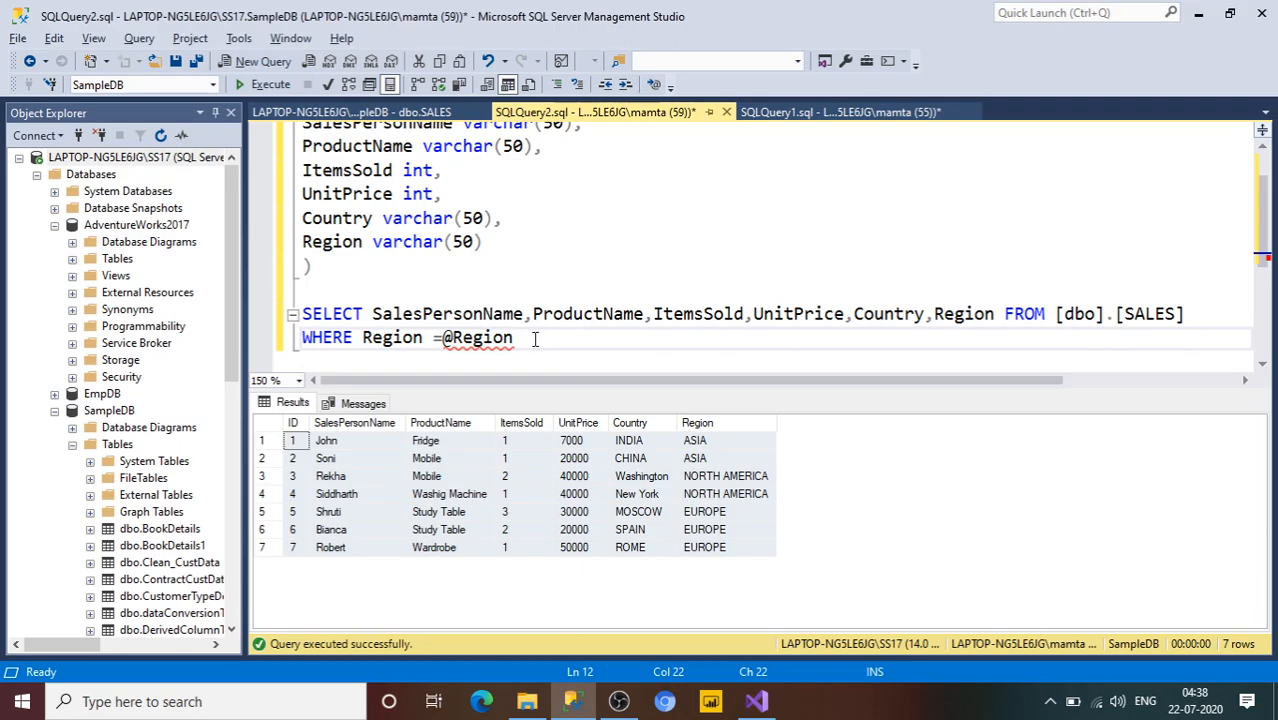
pyautogui.moveTo(1197, 312); pyautogui.dragTo(309, 293)
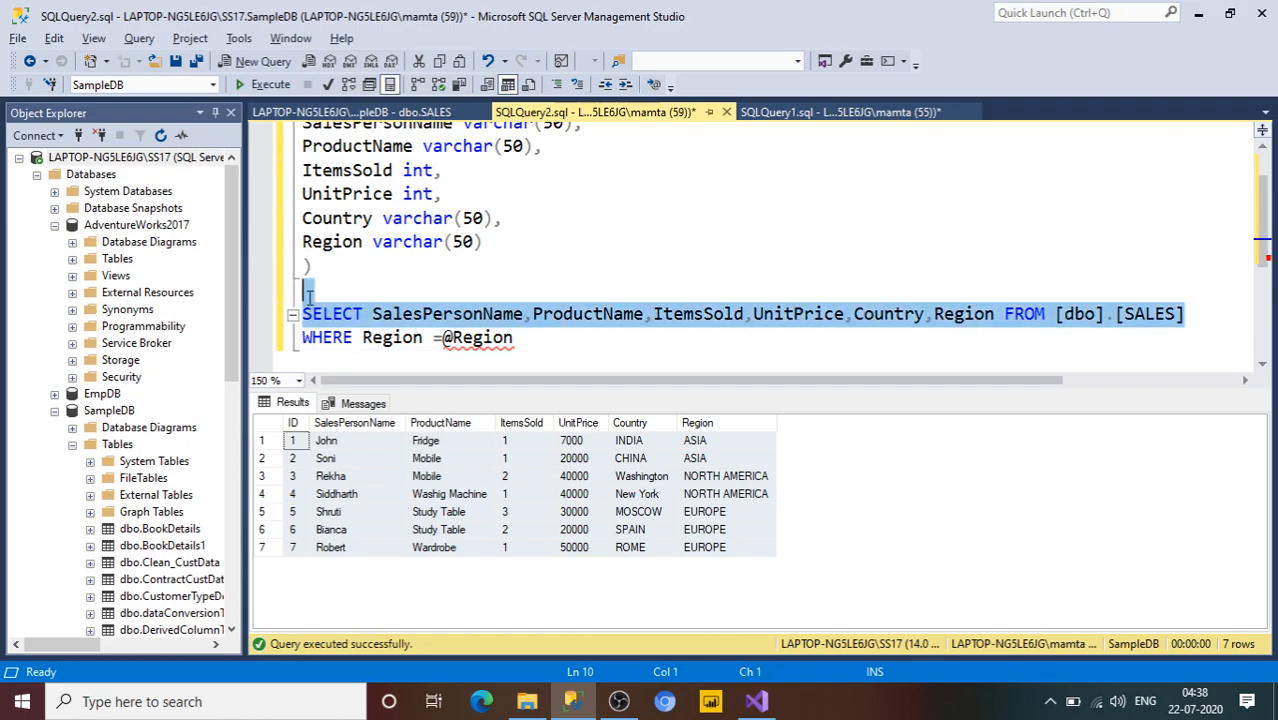
pyautogui.click(270, 85)
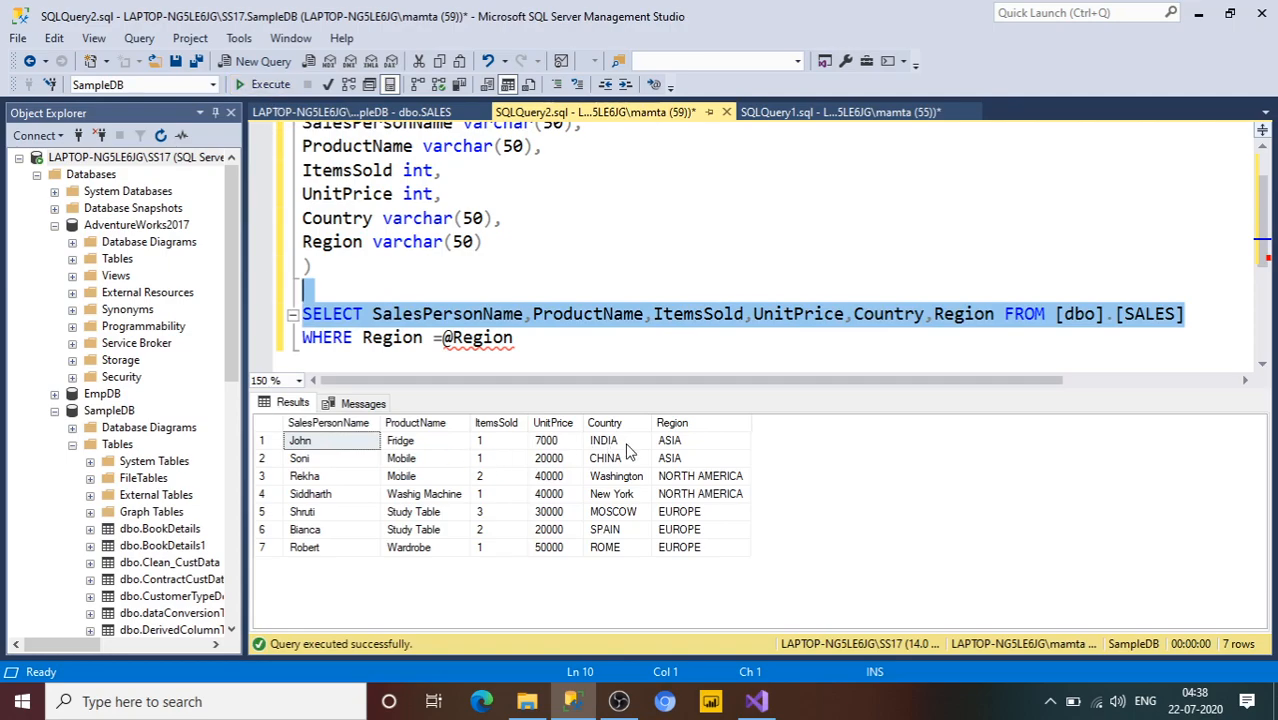
pyautogui.click(687, 446)
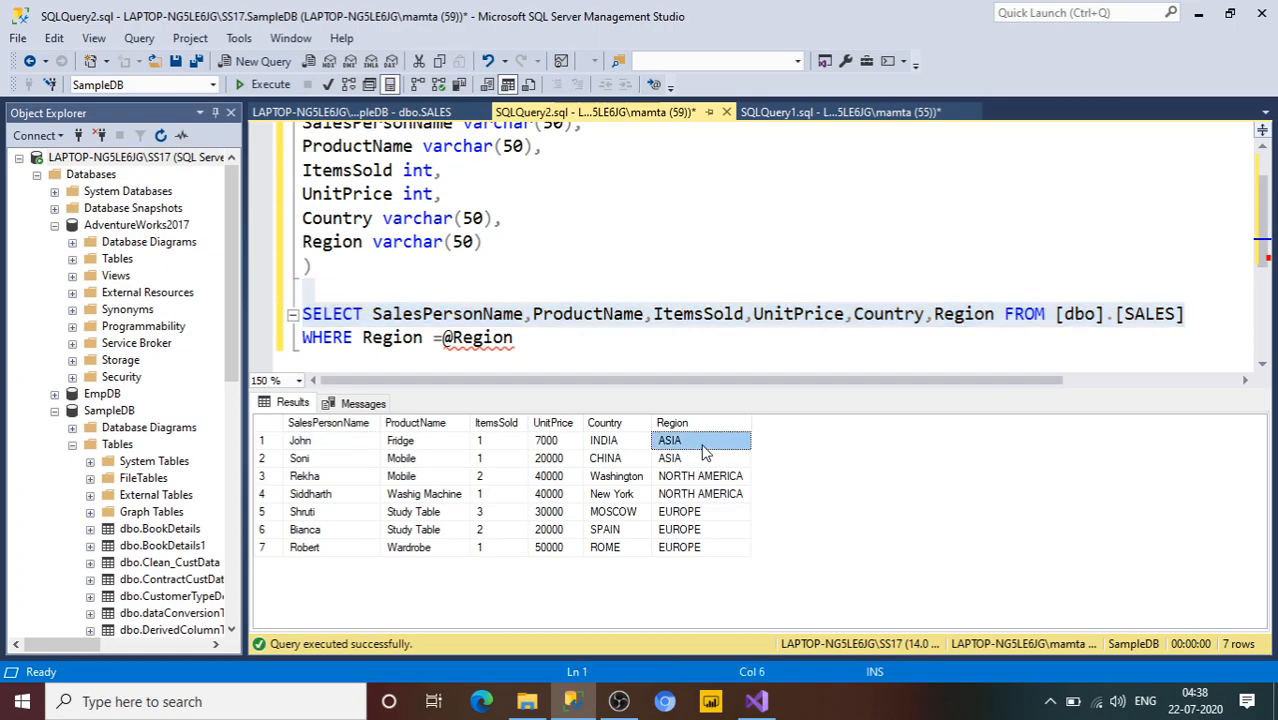
pyautogui.click(449, 341)
pyautogui.click(512, 341)
pyautogui.moveTo(522, 343); pyautogui.dragTo(443, 343)
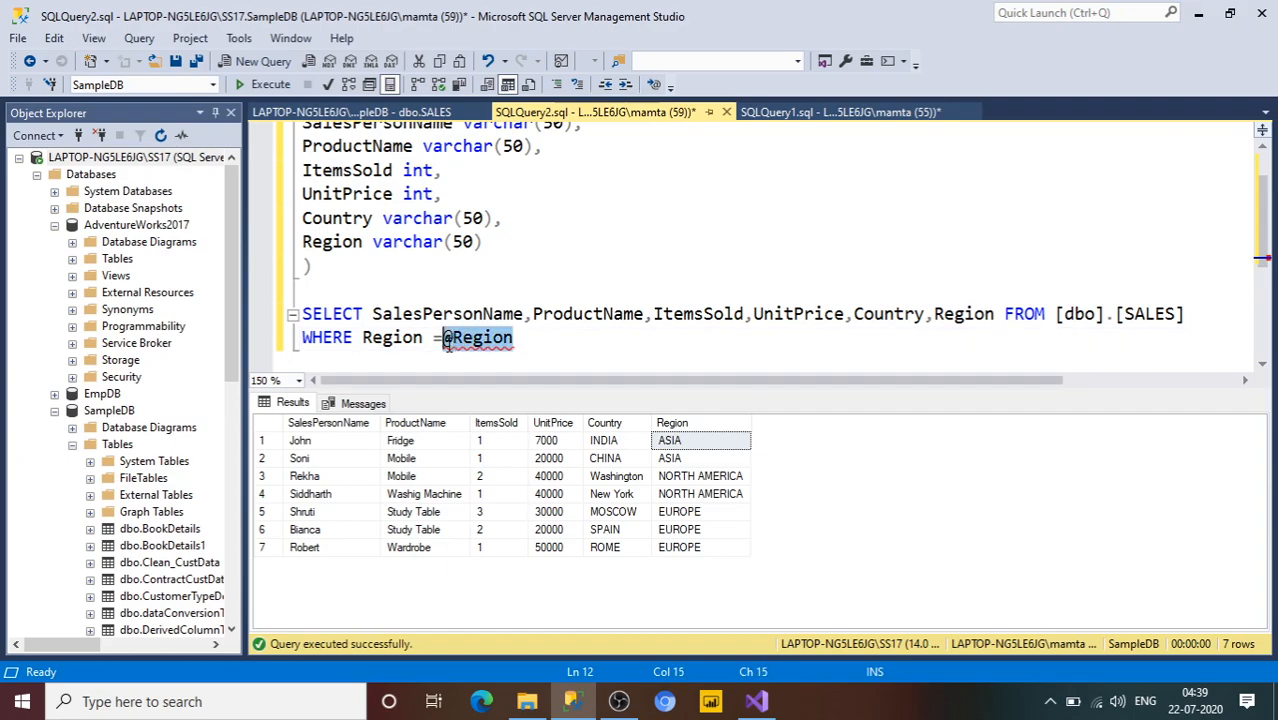
pyautogui.press('BackSpace')
pyautogui.write("'A")
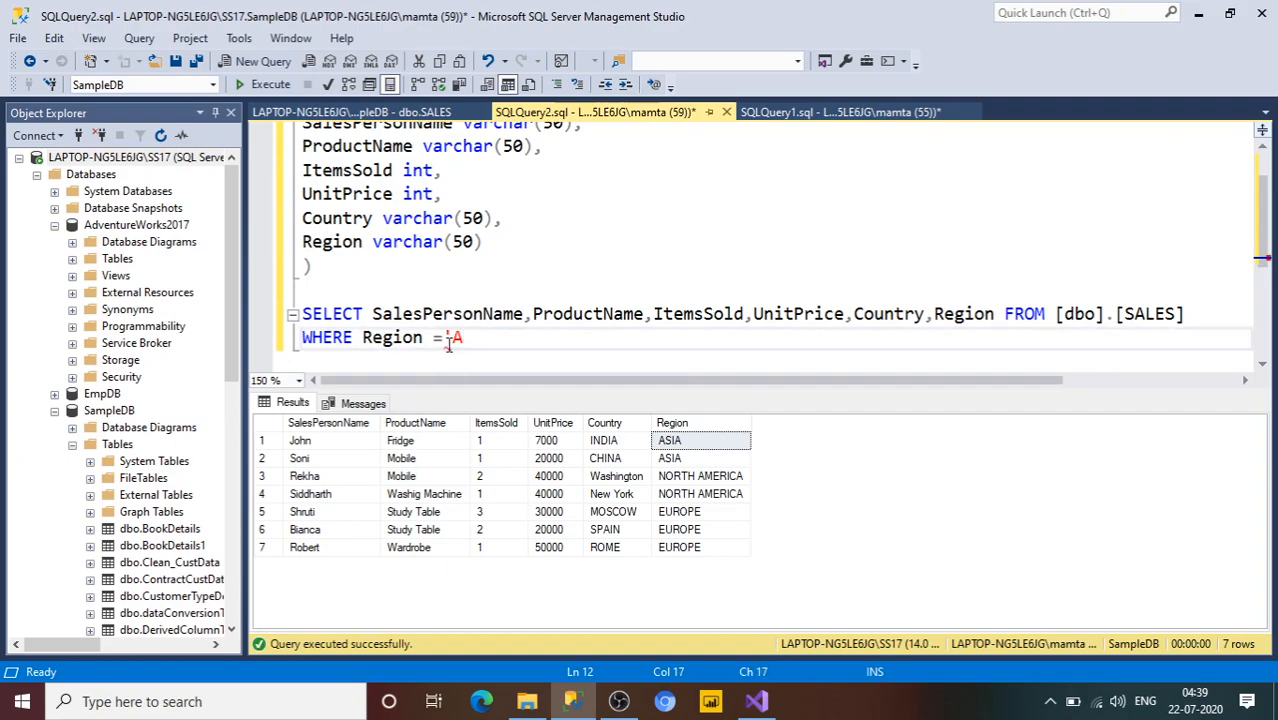
pyautogui.write("SIA'")
pyautogui.moveTo(515, 340); pyautogui.dragTo(305, 316)
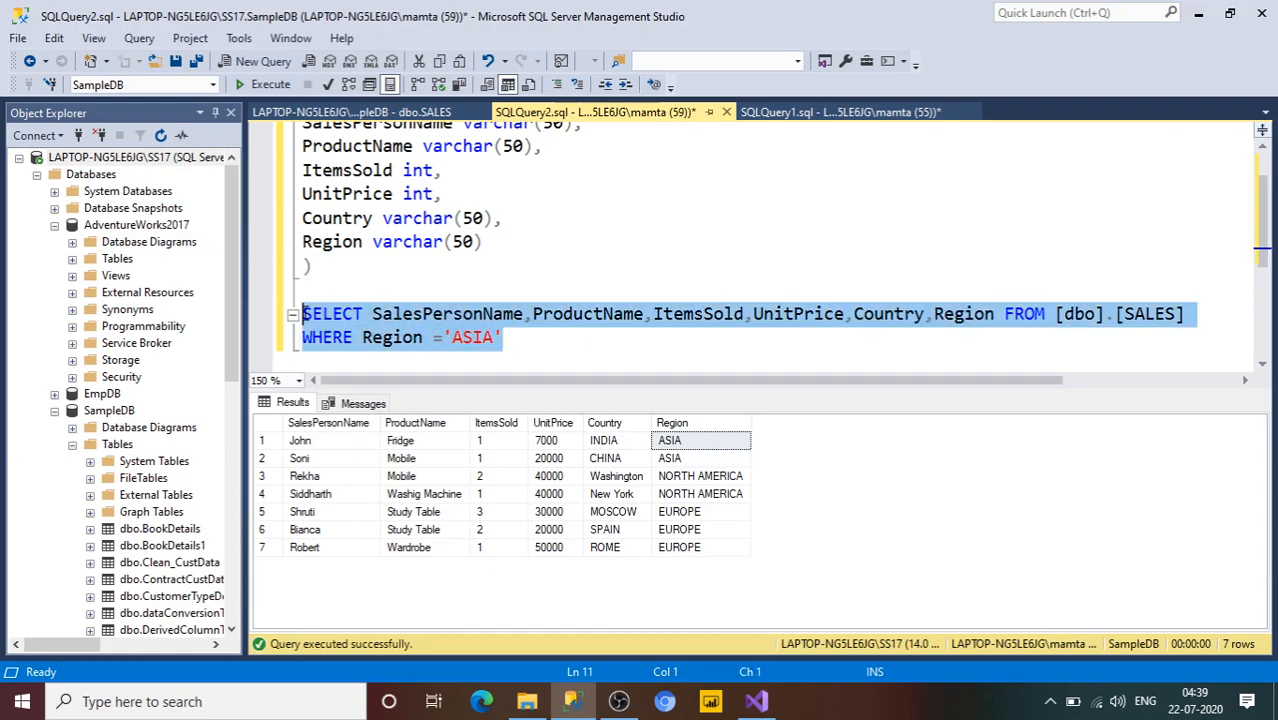
pyautogui.click(263, 84)
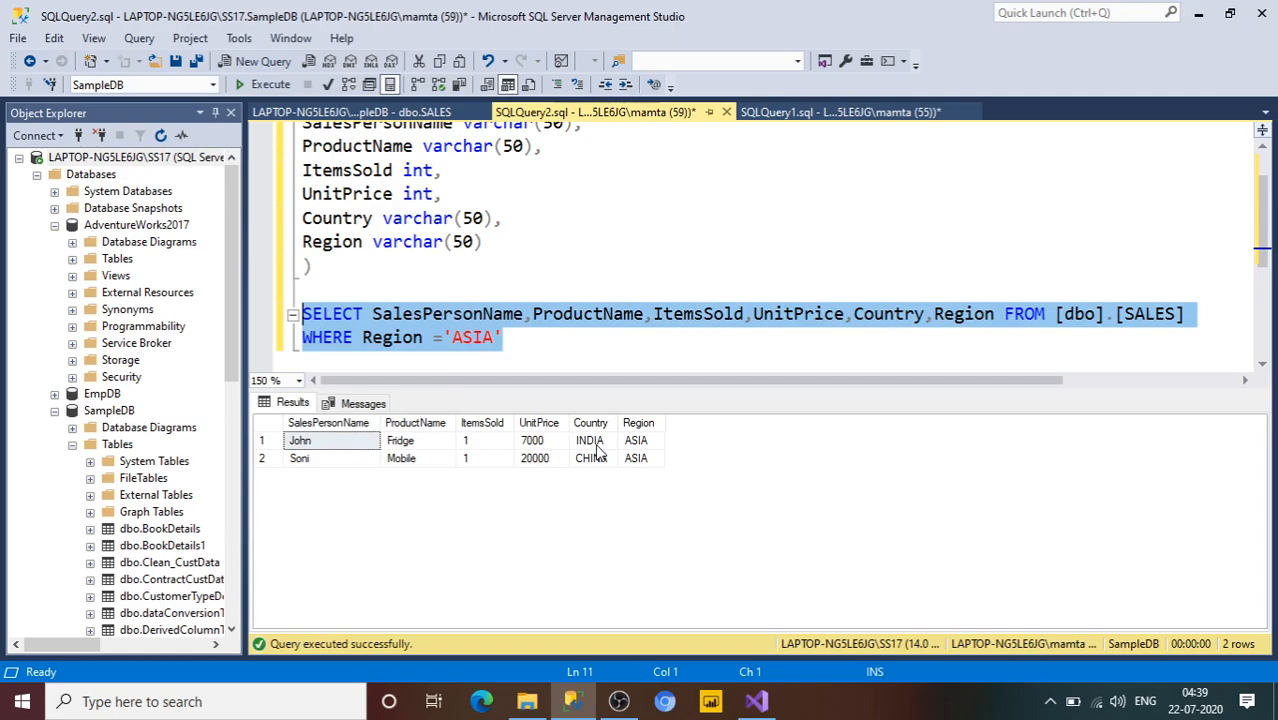
pyautogui.click(460, 339)
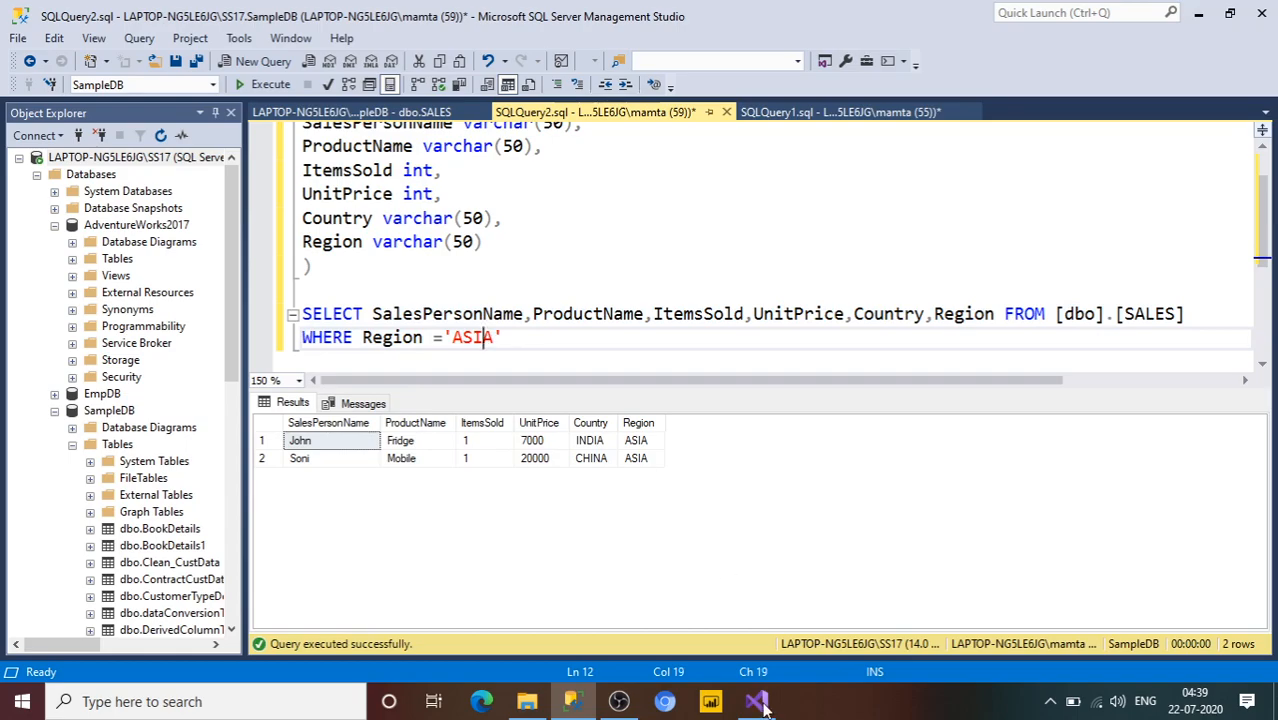
# Switch to Visual Studio and add a new empty report named StaticParameterReport.rdl to the Reports folder
pyautogui.moveTo(760, 706)
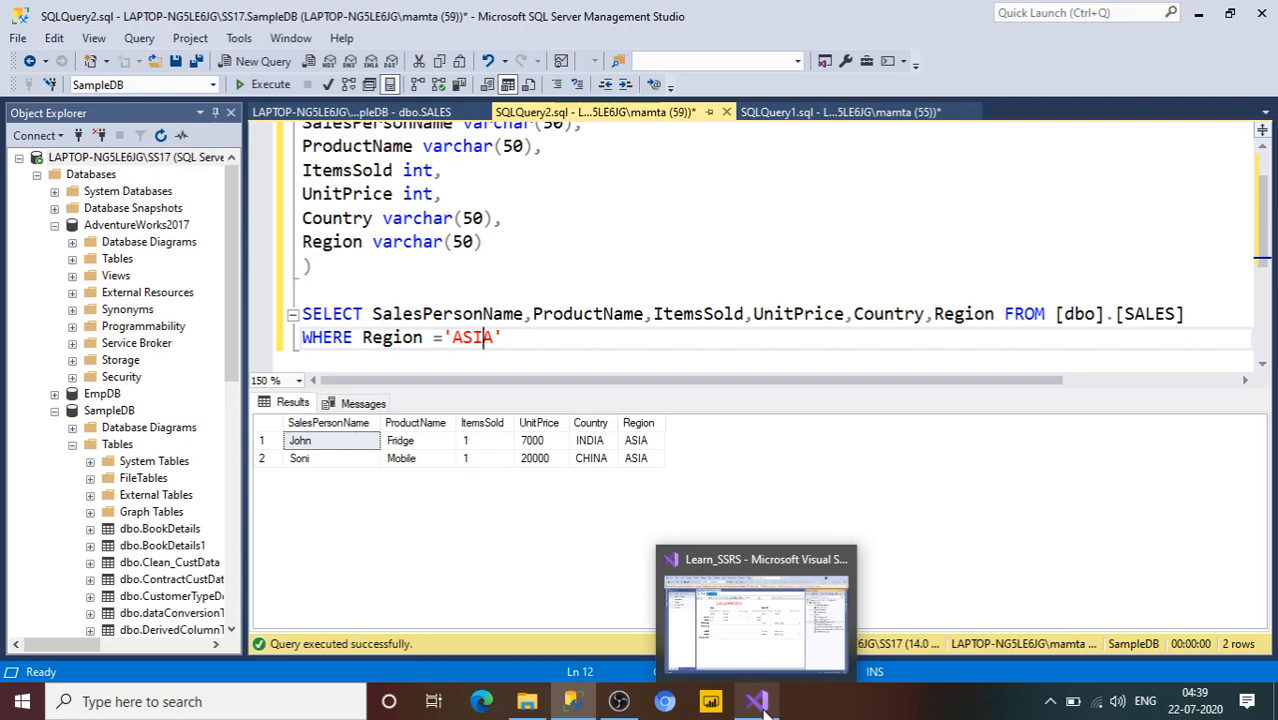
pyautogui.click(758, 703)
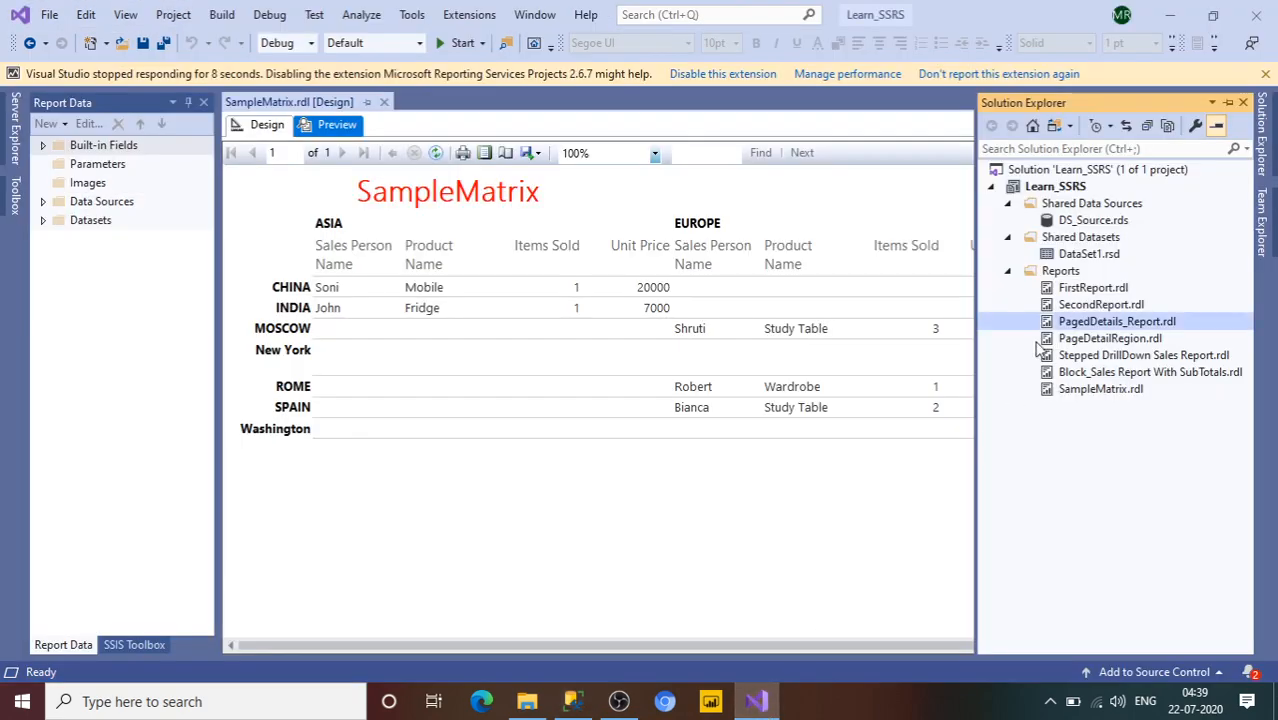
pyautogui.rightClick(1062, 273)
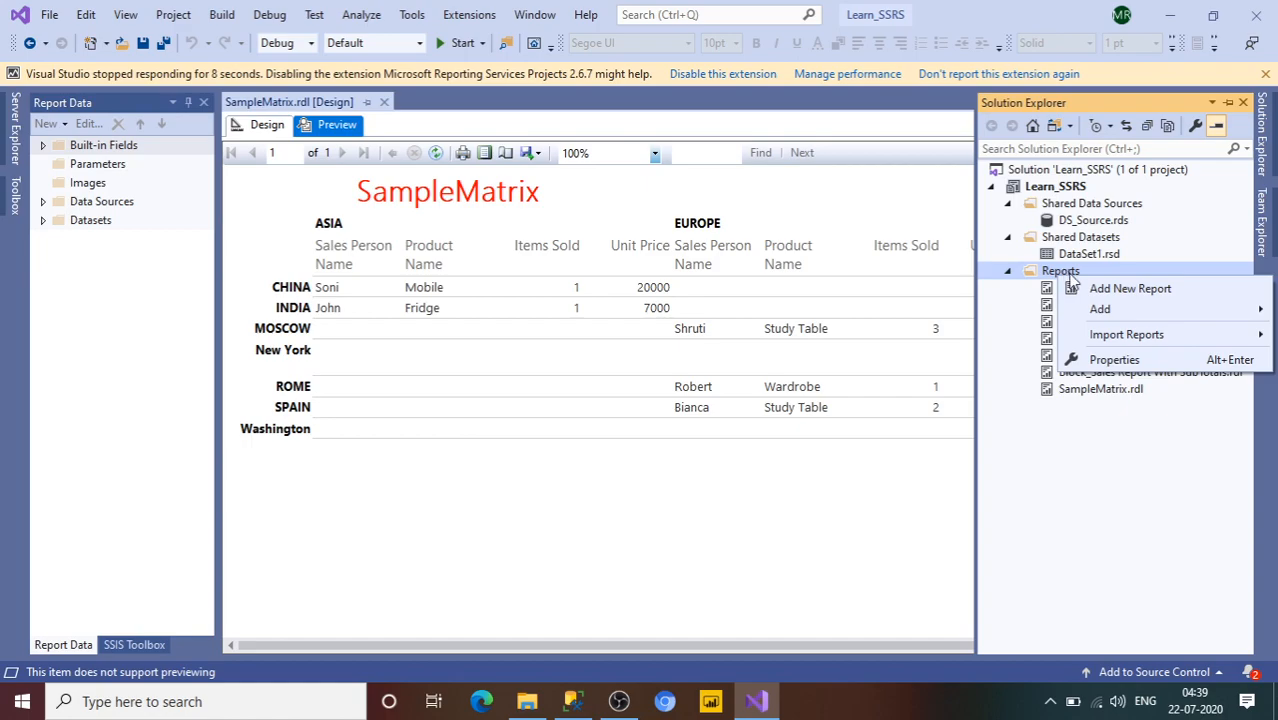
pyautogui.moveTo(1100, 314)
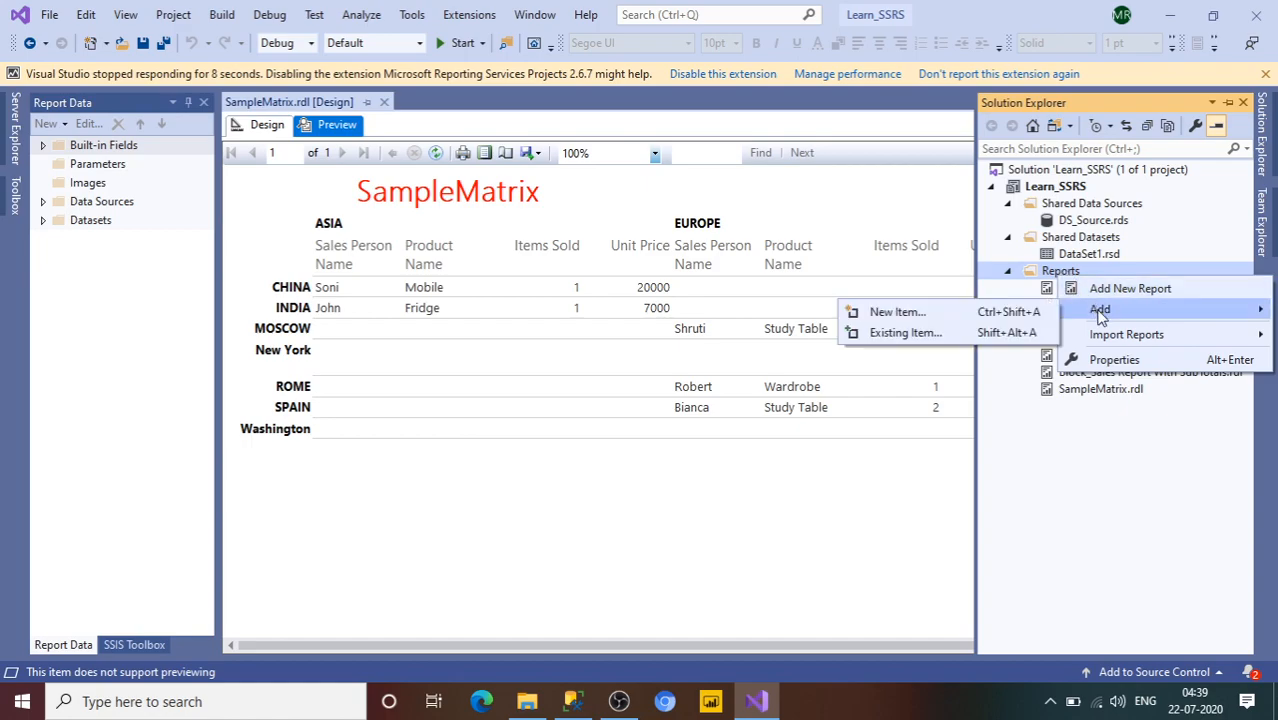
pyautogui.click(960, 311)
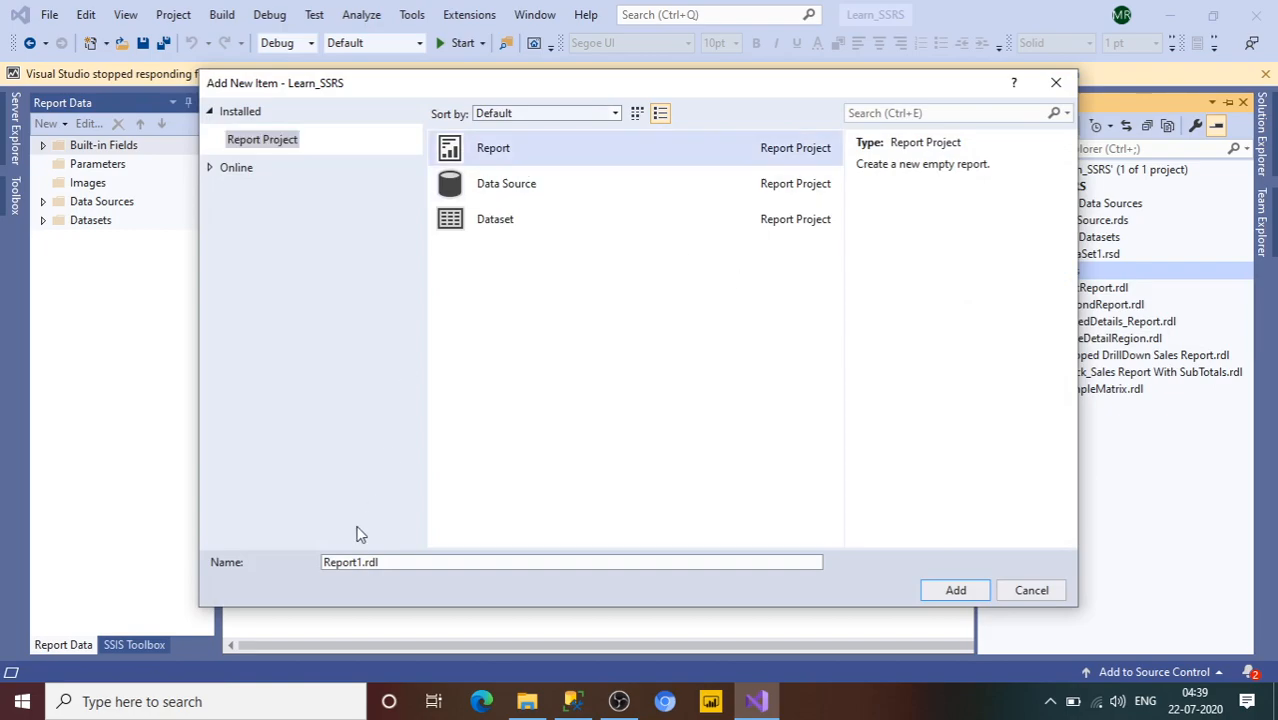
pyautogui.moveTo(361, 561); pyautogui.dragTo(284, 556)
pyautogui.write('Stat')
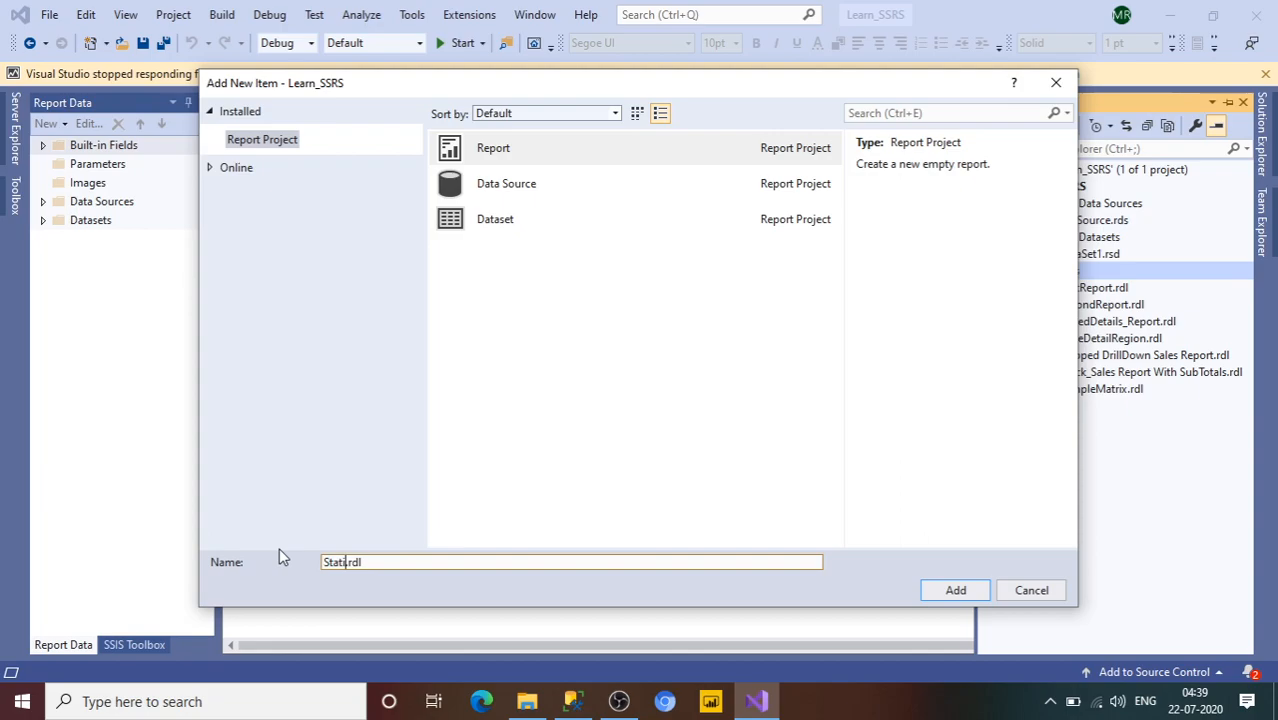
pyautogui.write('icParameterRepor')
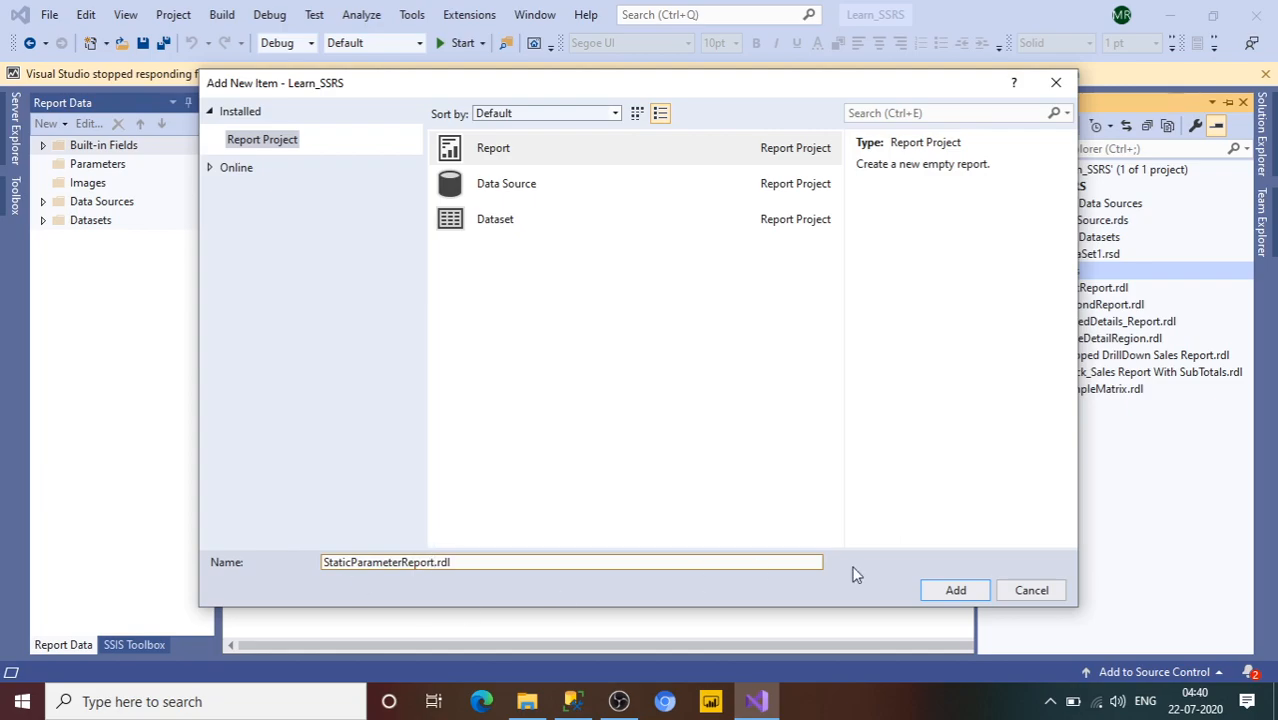
pyautogui.click(970, 591)
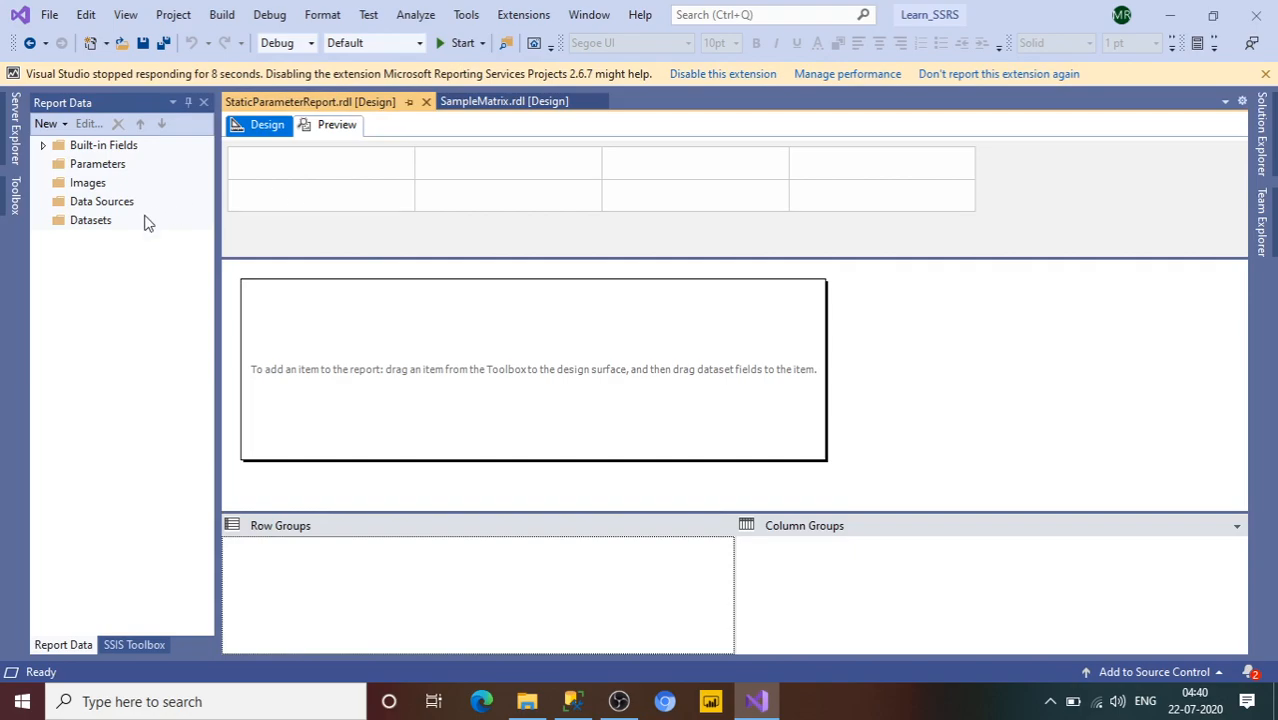
# Start a new report data source with an embedded connection of type Microsoft SQL Server
pyautogui.rightClick(102, 204)
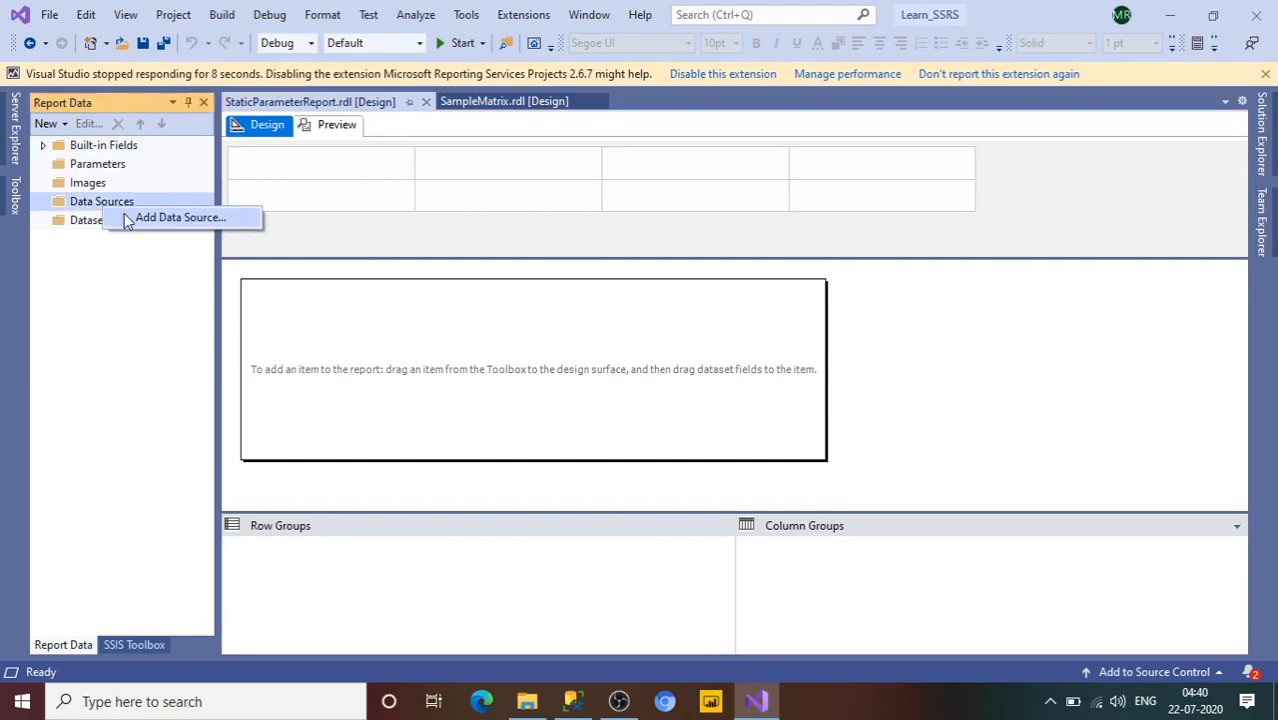
pyautogui.click(126, 216)
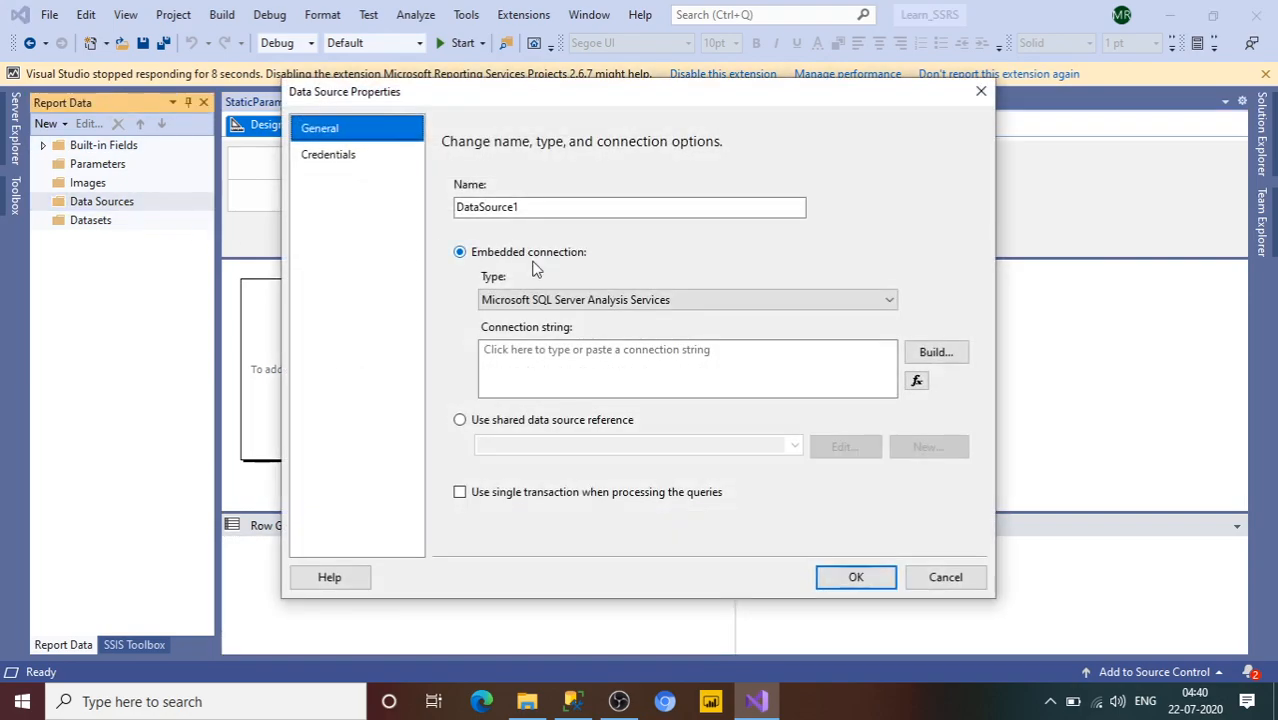
pyautogui.click(630, 302)
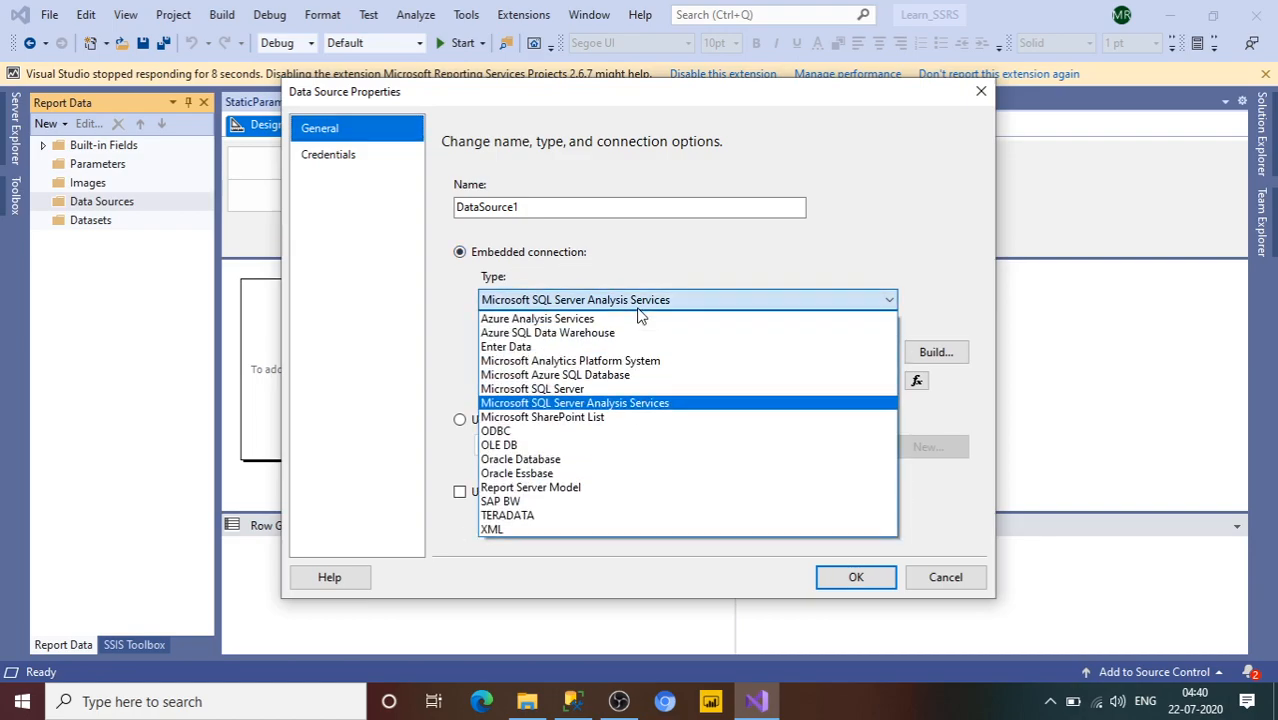
pyautogui.click(555, 389)
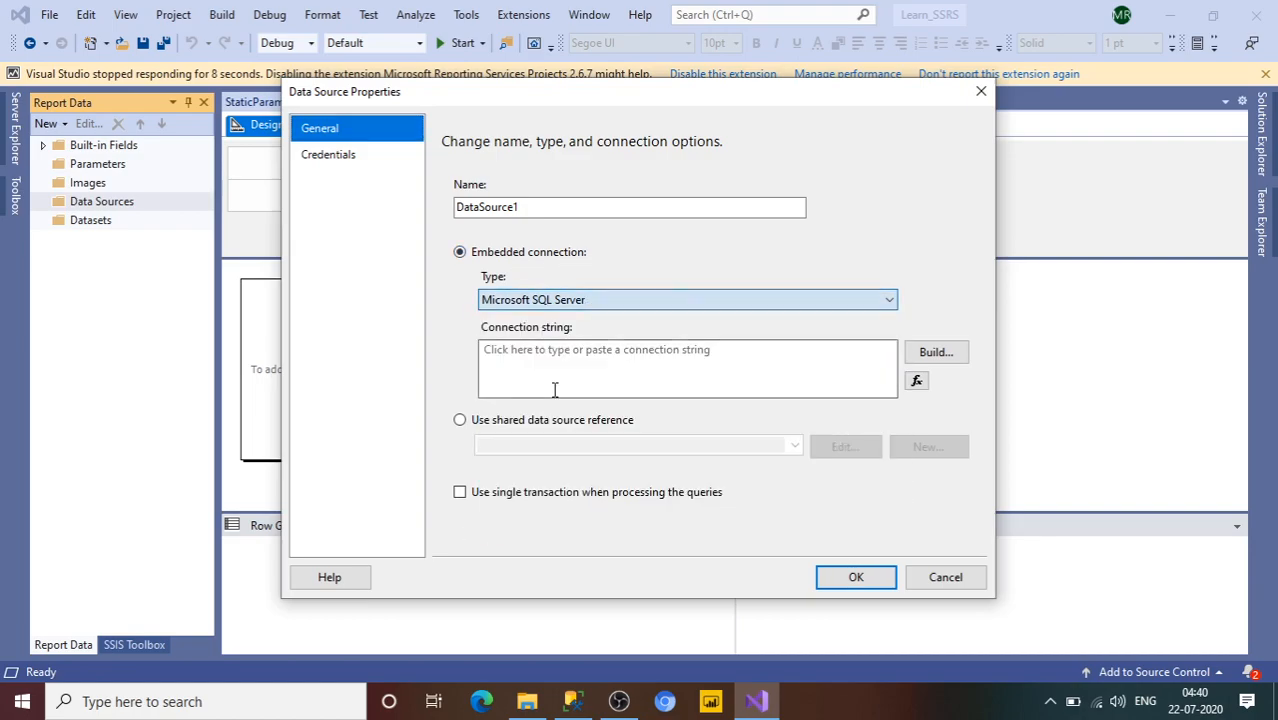
pyautogui.click(776, 371)
# Switch to SQL Server Management Studio, copy the server name from the server connection dialog, and dismiss the dialog
pyautogui.click(590, 706)
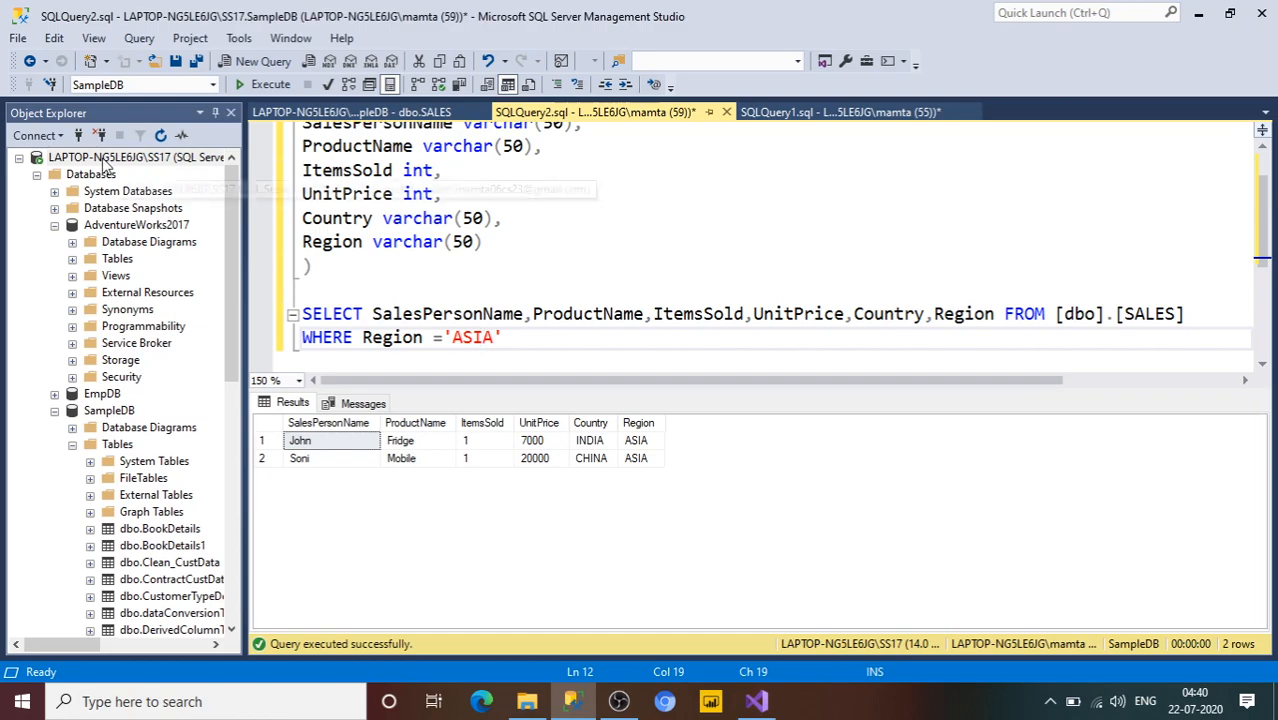
pyautogui.click(40, 135)
pyautogui.click(60, 157)
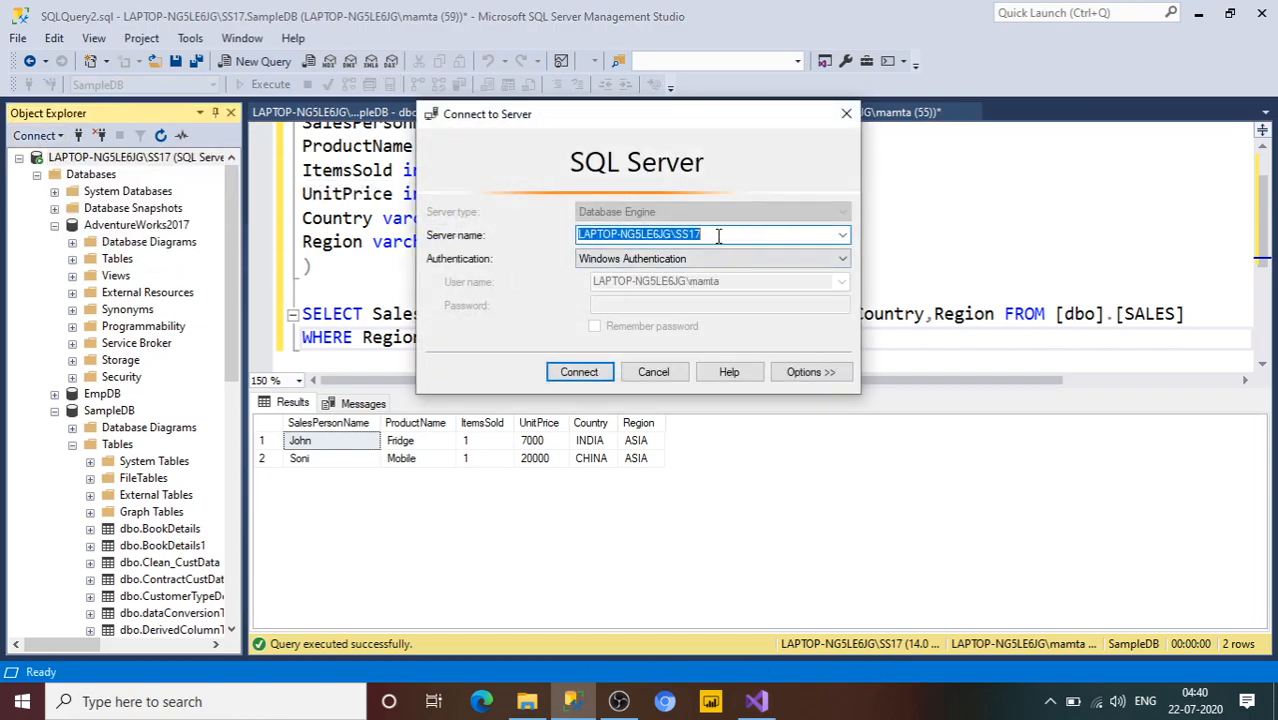
pyautogui.click(846, 113)
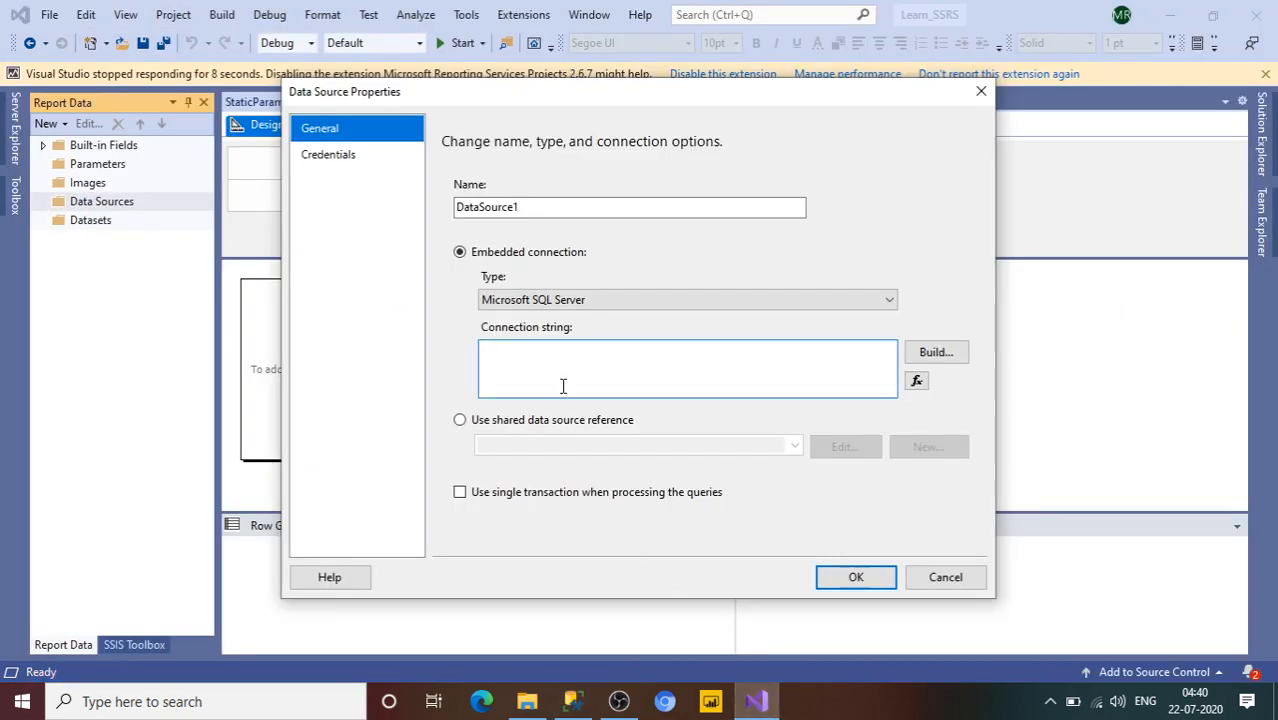
# Build and test the data source connection to server LAPTOP-NG5LE6JG\SS17 and database SampleDB, and save the data source
pyautogui.click(933, 355)
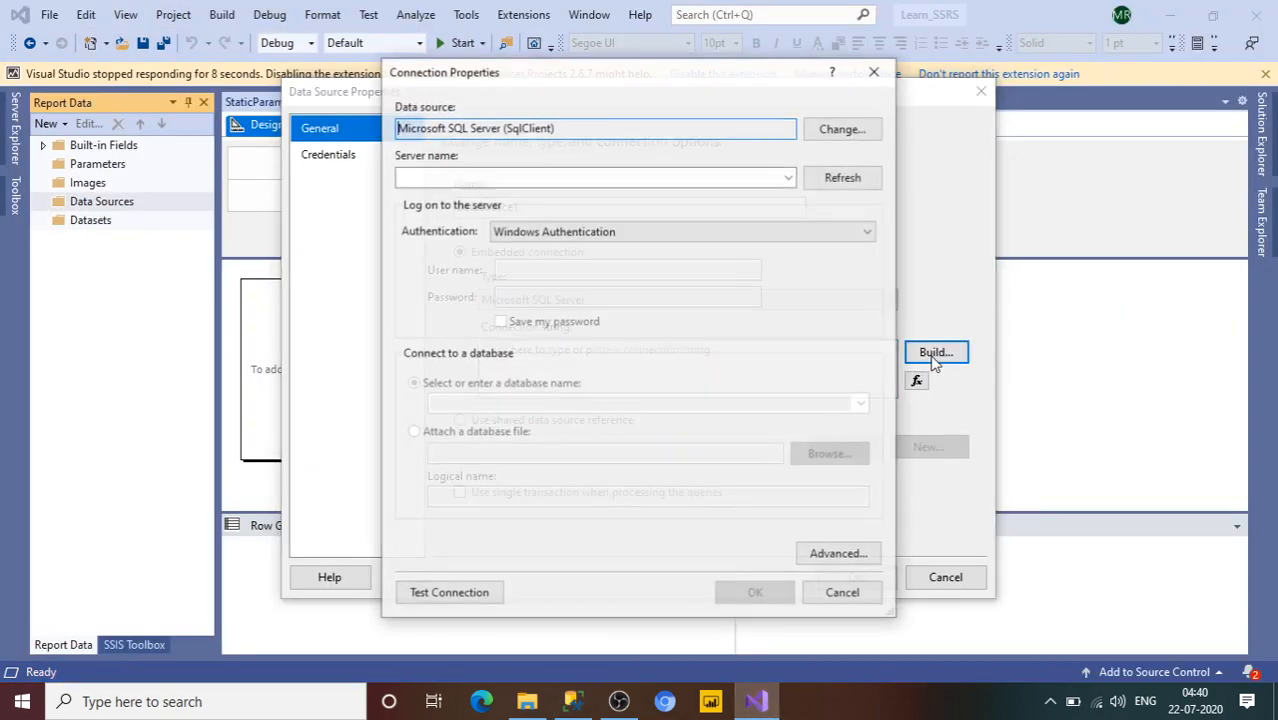
pyautogui.click(524, 182)
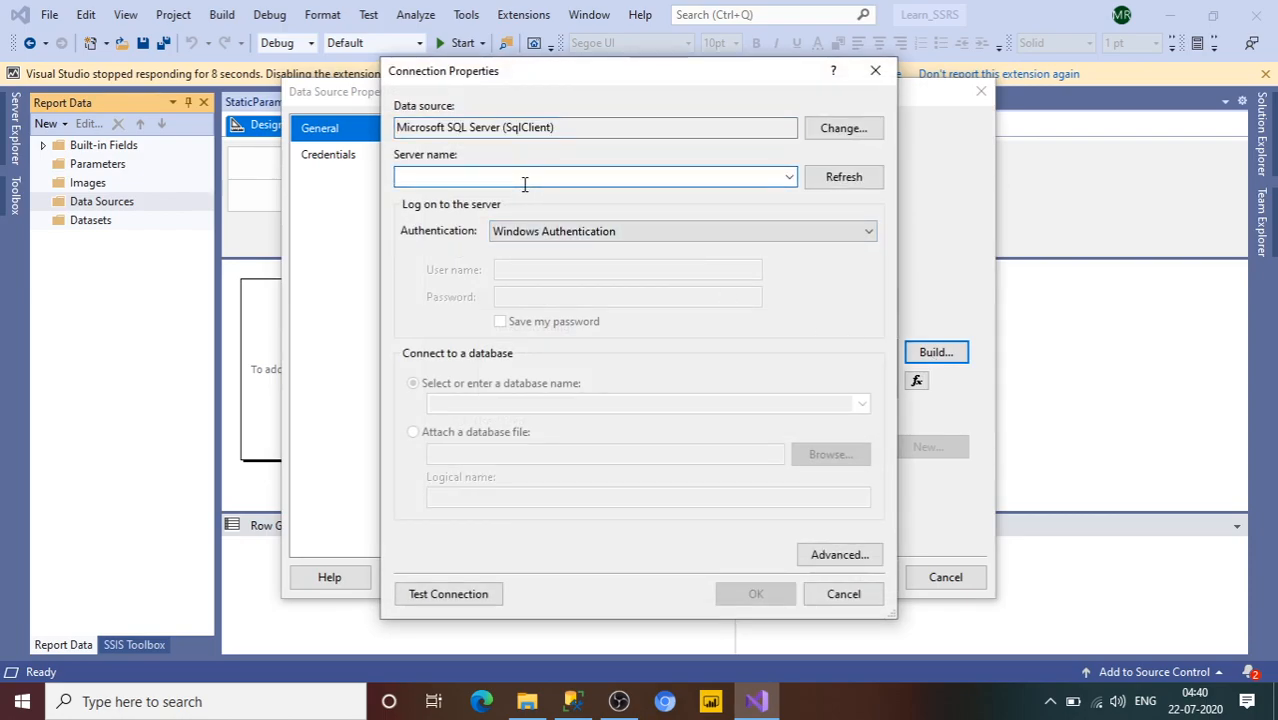
pyautogui.write('LAPTOP-NG5LE6JG\\SS17')
pyautogui.click(864, 406)
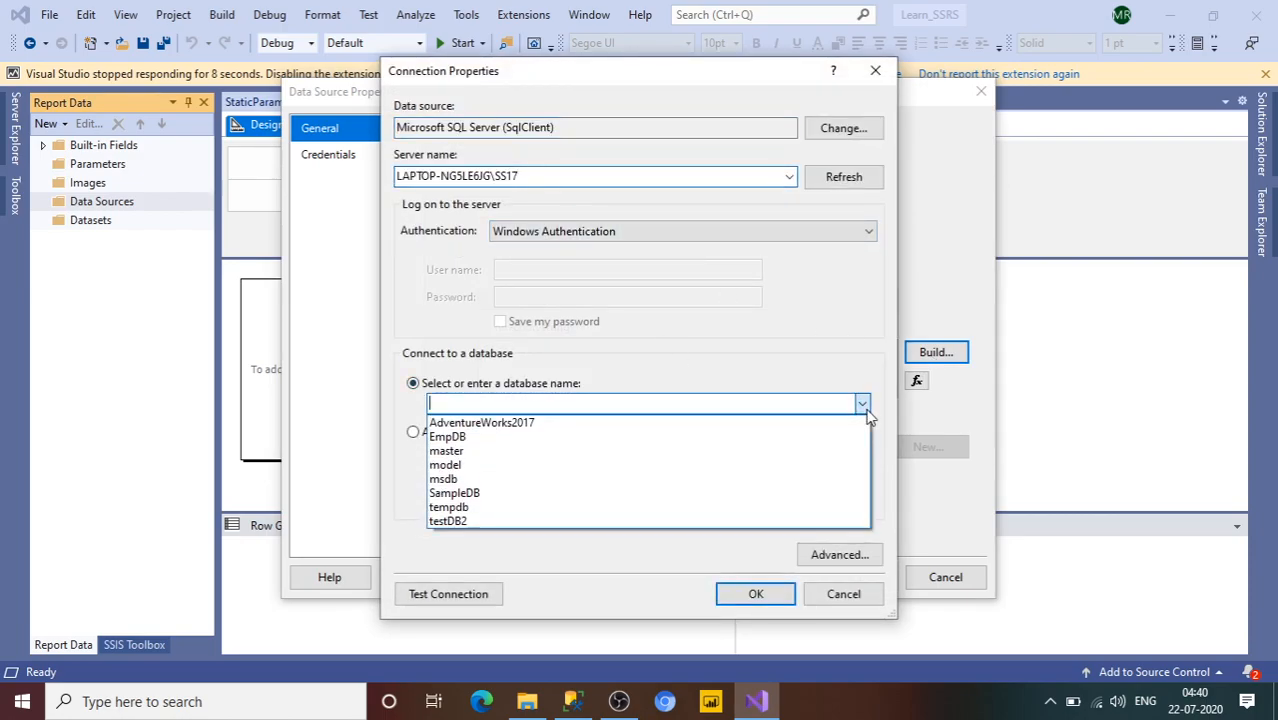
pyautogui.click(537, 493)
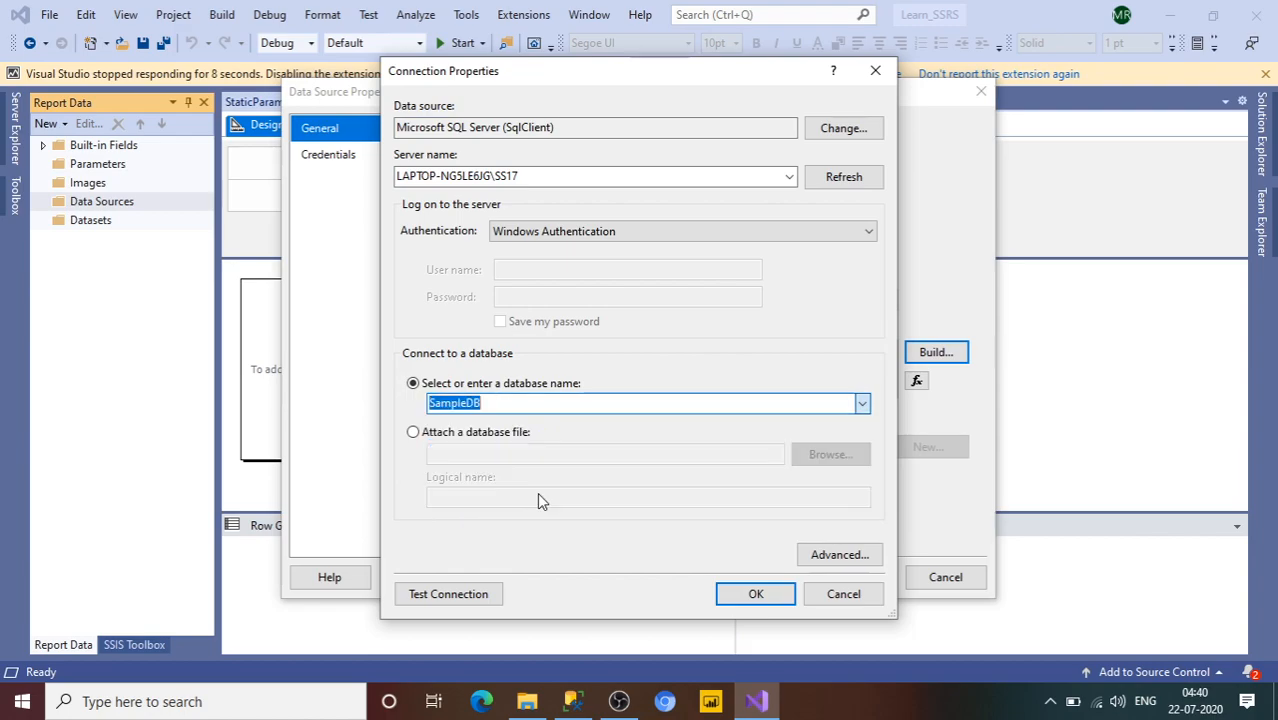
pyautogui.click(497, 594)
pyautogui.press('Return')
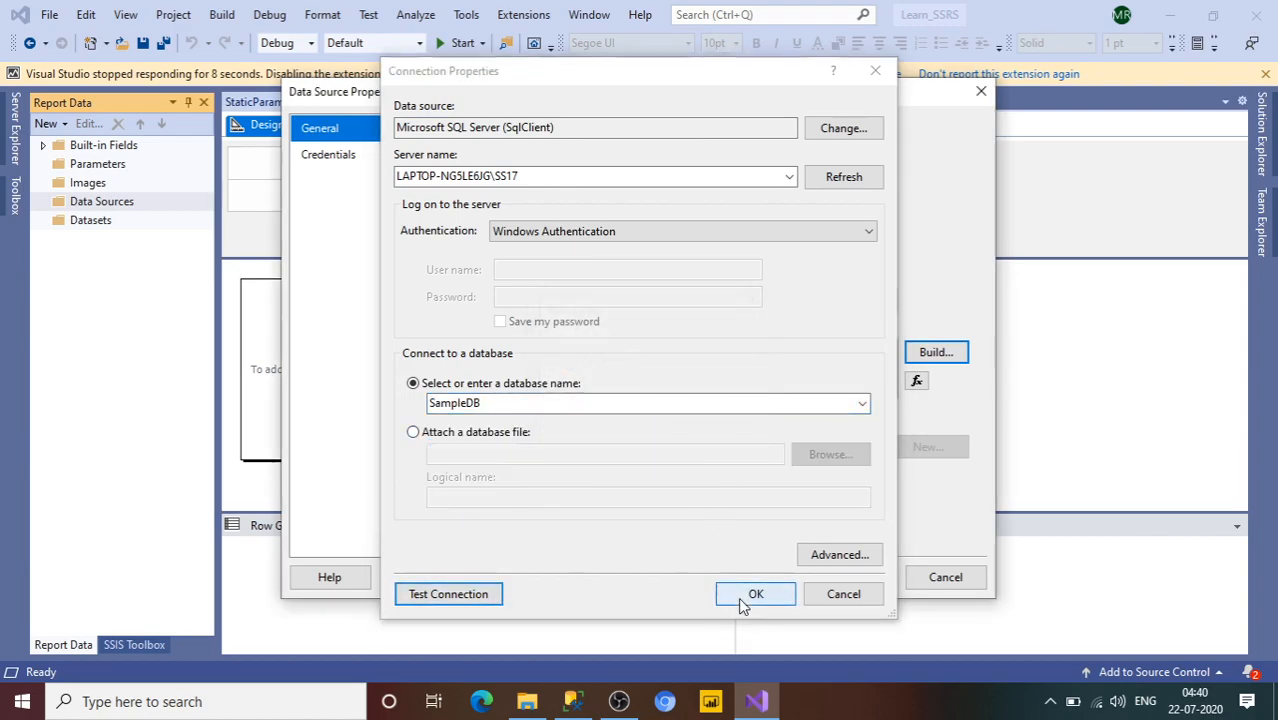
pyautogui.click(742, 597)
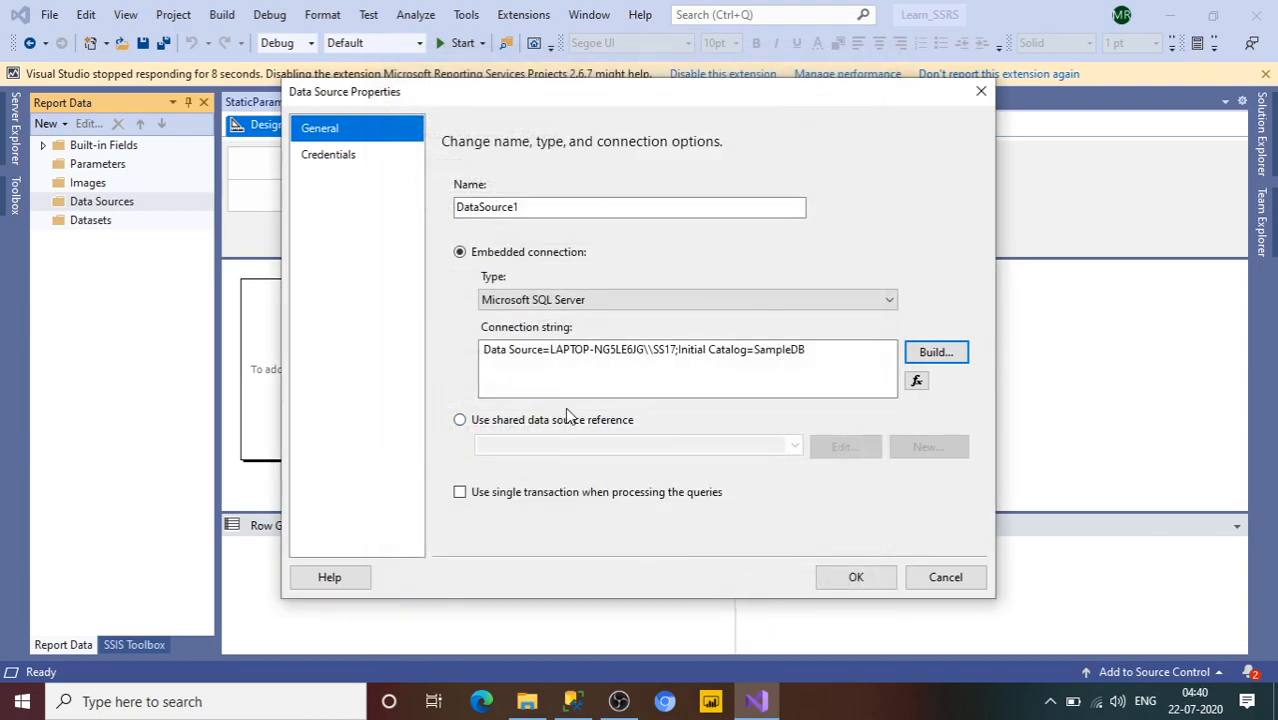
pyautogui.click(329, 157)
pyautogui.click(856, 577)
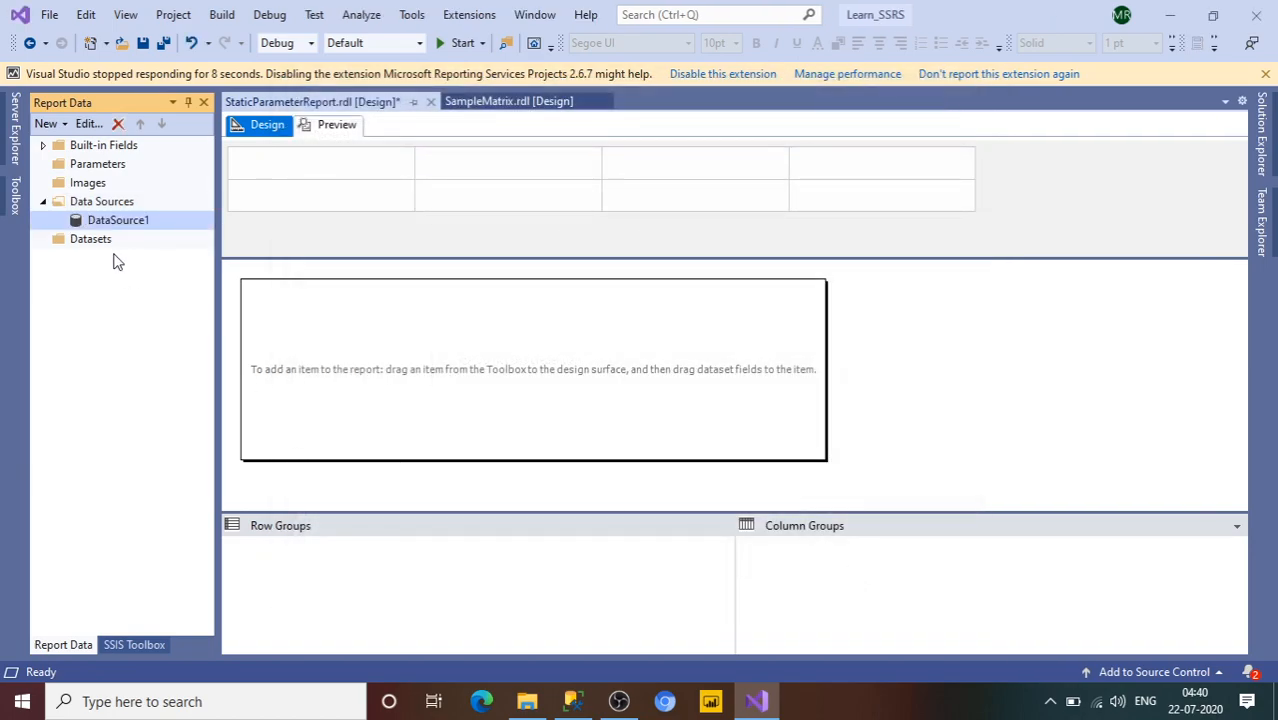
# Start a new dataset embedded in the report that uses DataSource1 and a text query
pyautogui.click(108, 246)
pyautogui.rightClick(108, 247)
pyautogui.click(135, 260)
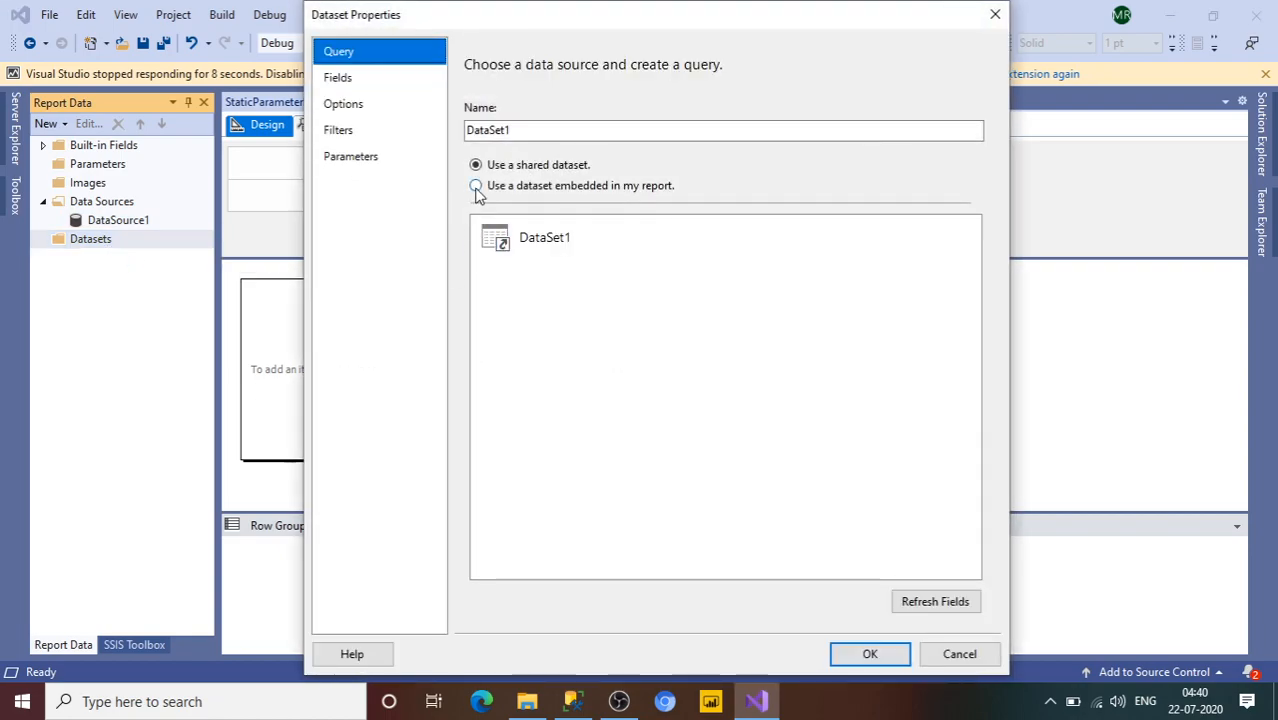
pyautogui.click(476, 187)
pyautogui.click(771, 250)
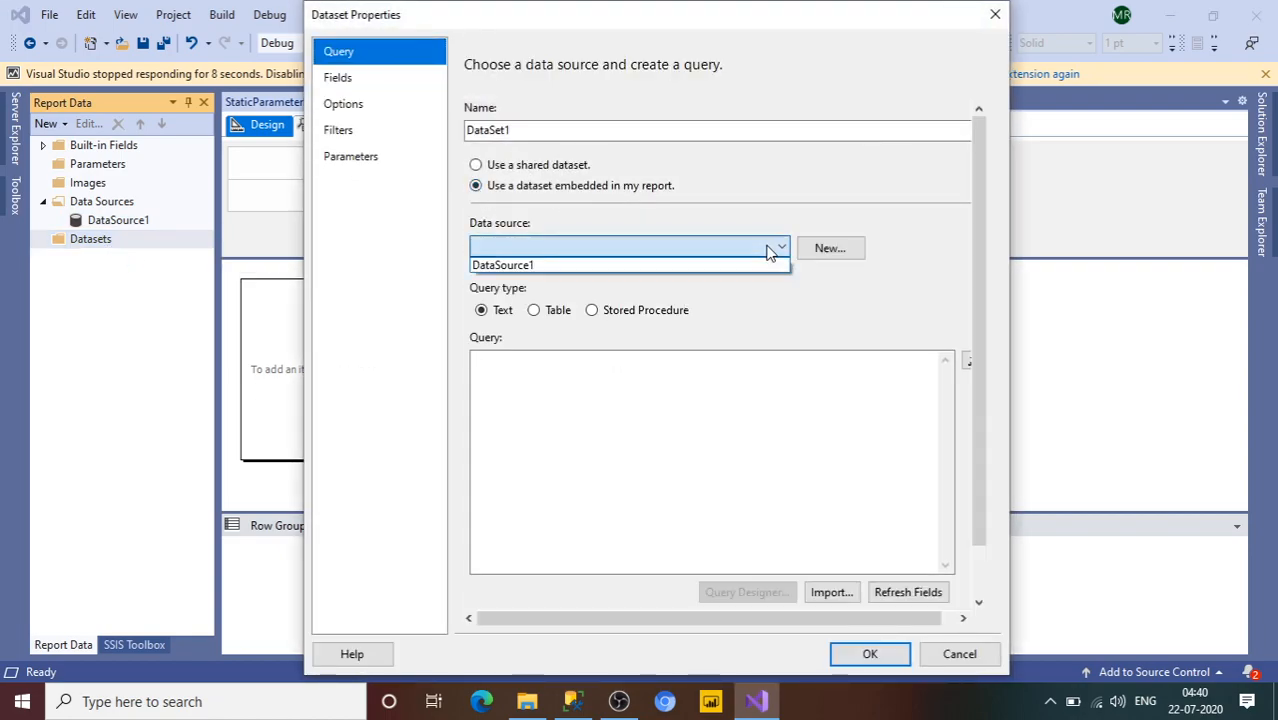
pyautogui.click(686, 262)
pyautogui.click(567, 427)
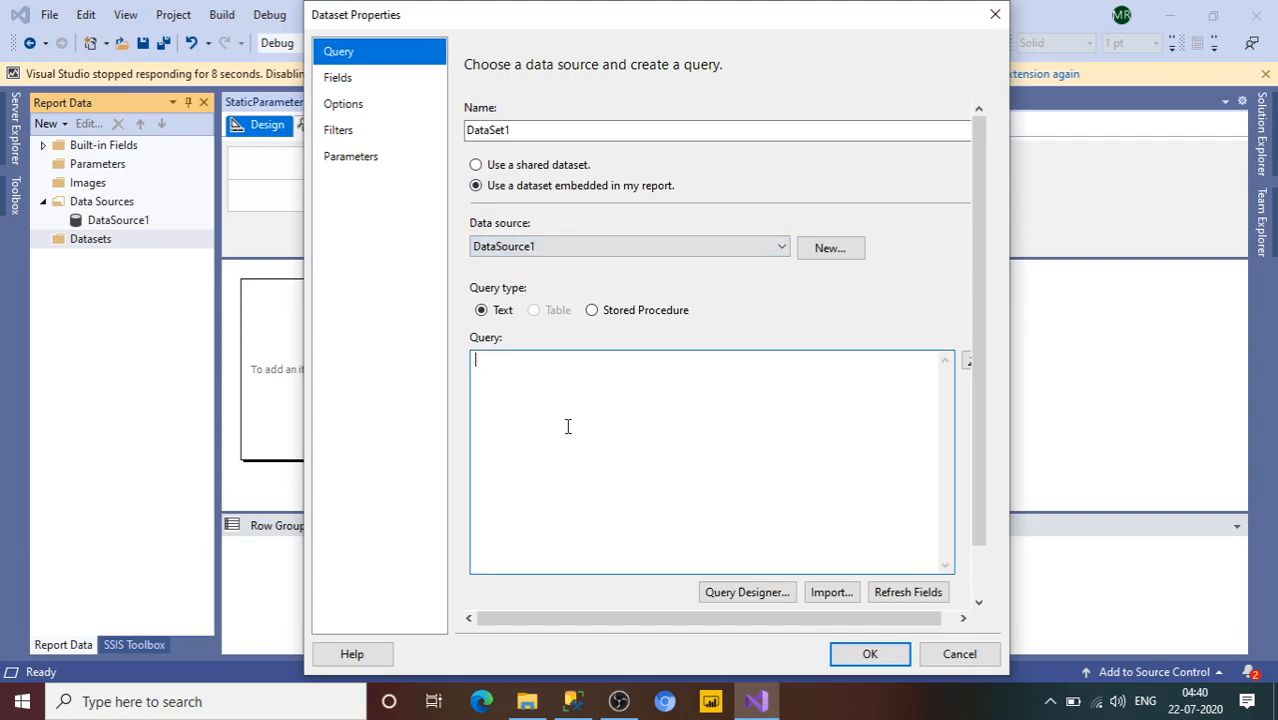
# Switch to SQL Server Management Studio, copy the SALES SELECT query filtered on Region 'ASIA', and return to Visual Studio
pyautogui.click(572, 701)
pyautogui.moveTo(783, 326); pyautogui.dragTo(303, 325)
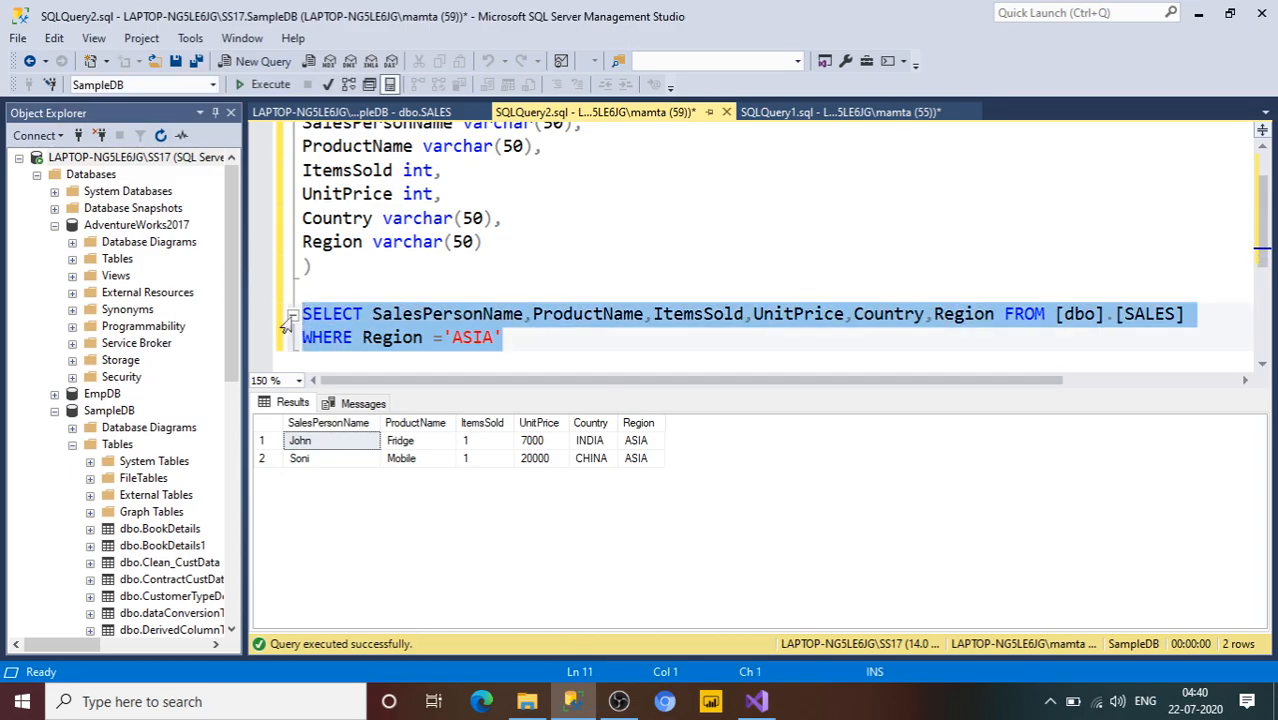
pyautogui.hotkey('ctrl', 'c')
pyautogui.hotkey('alt', 'Tab')
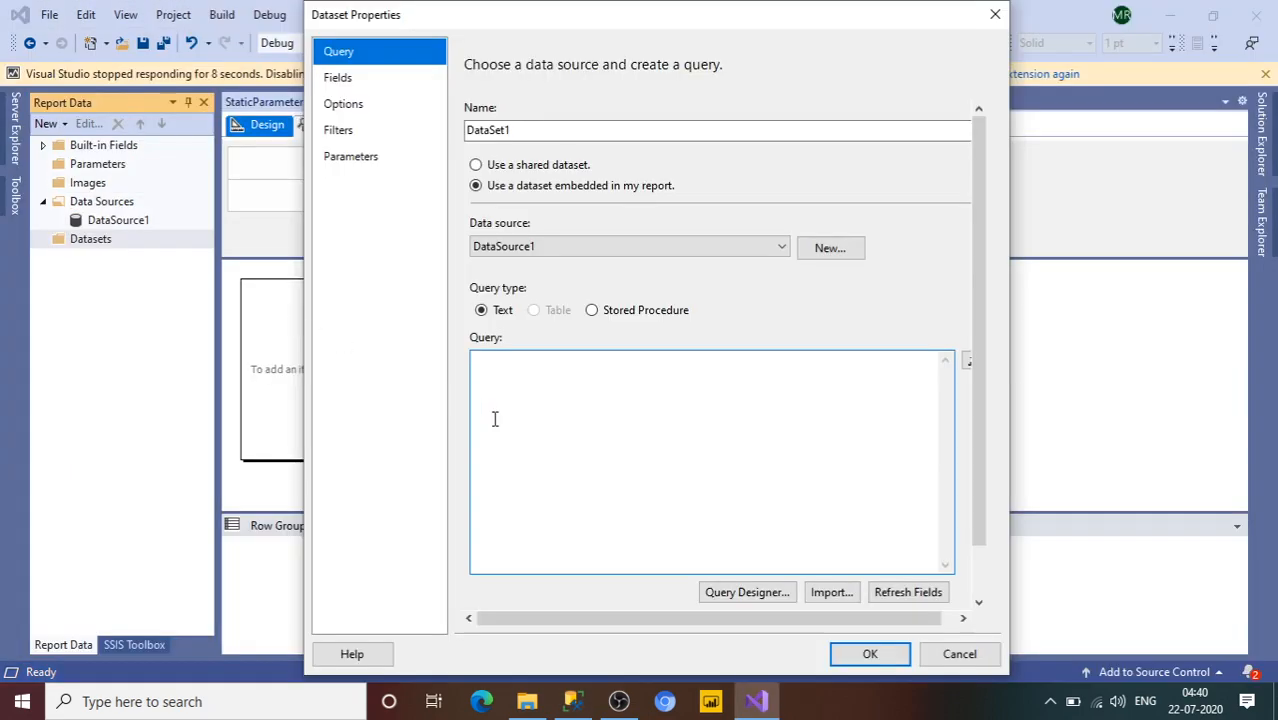
pyautogui.hotkey('ctrl', 'v')
pyautogui.moveTo(588, 392); pyautogui.dragTo(567, 390)
pyautogui.press('BackSpace')
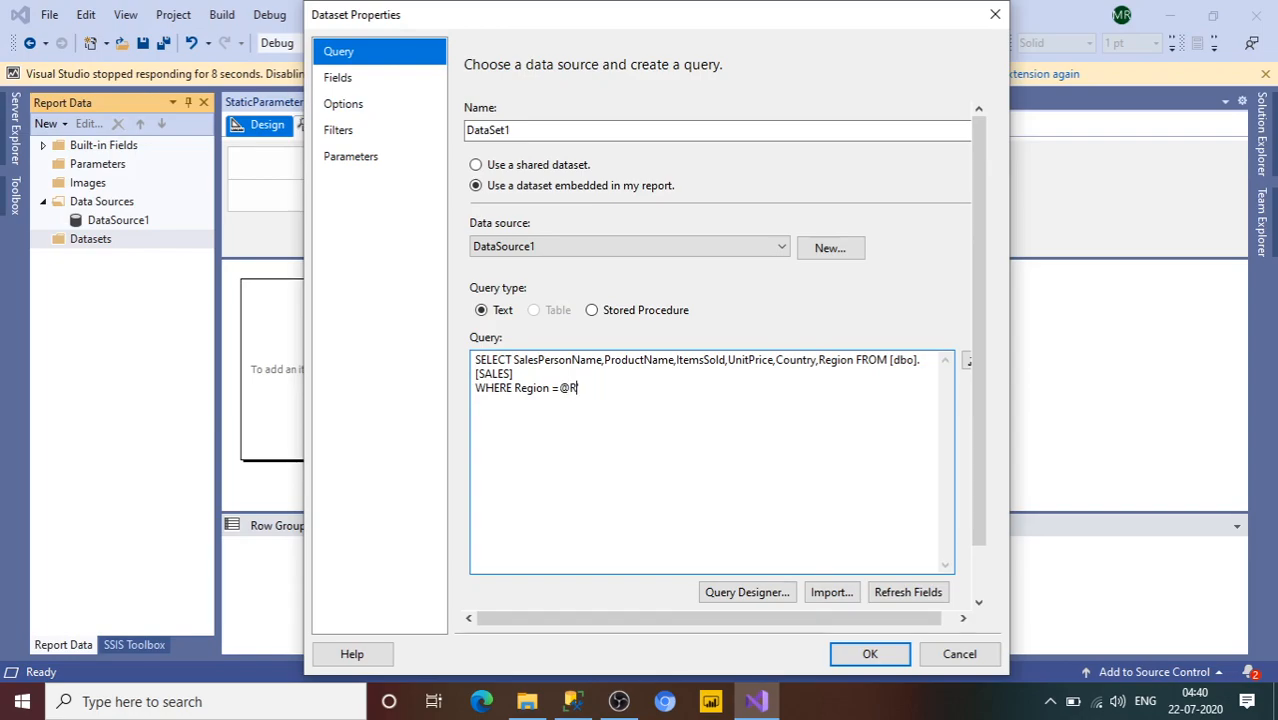
pyautogui.write('@Region')
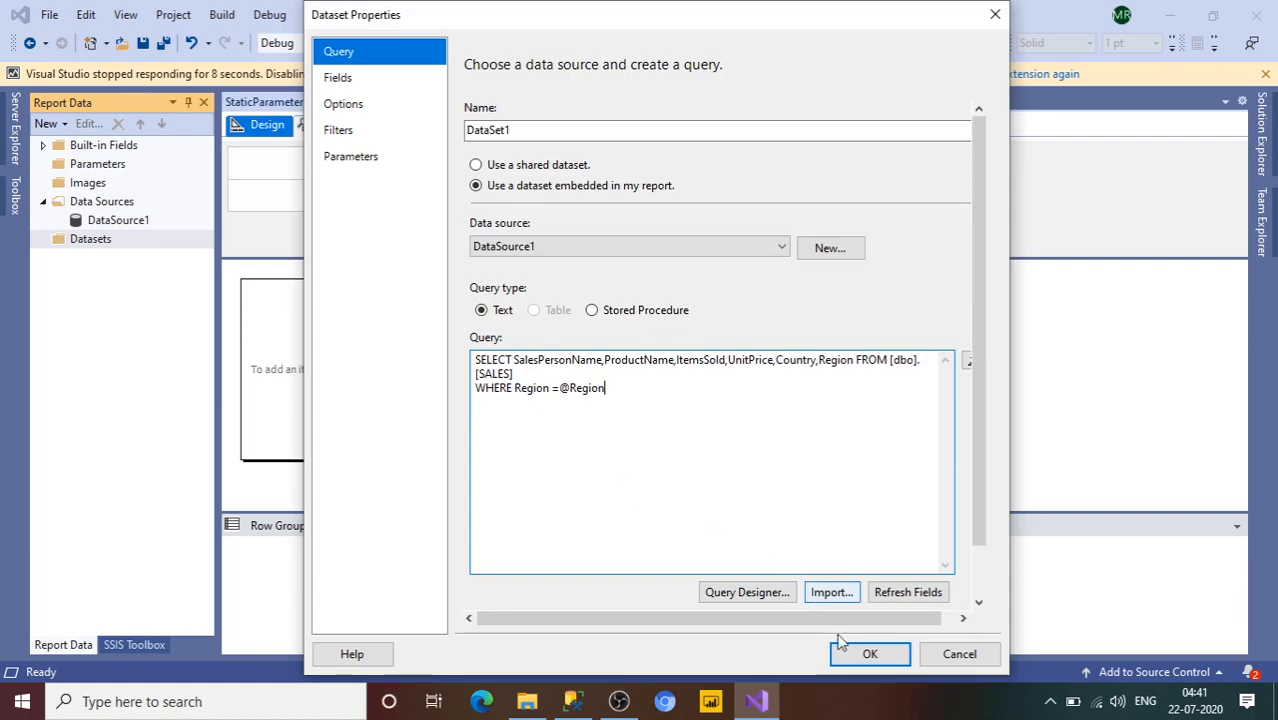
pyautogui.click(866, 652)
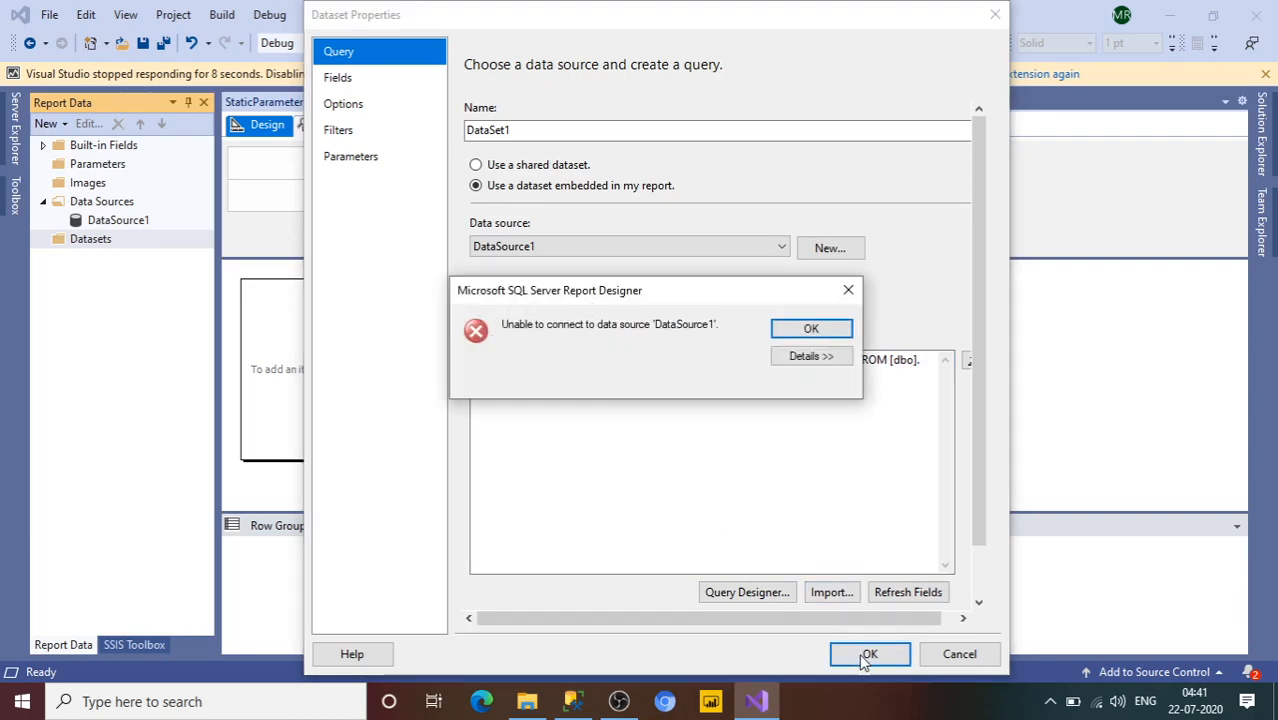
pyautogui.click(811, 328)
# Set the credentials of DataSource1 to Windows Authentication (integrated security) and save the data source
pyautogui.doubleClick(152, 225)
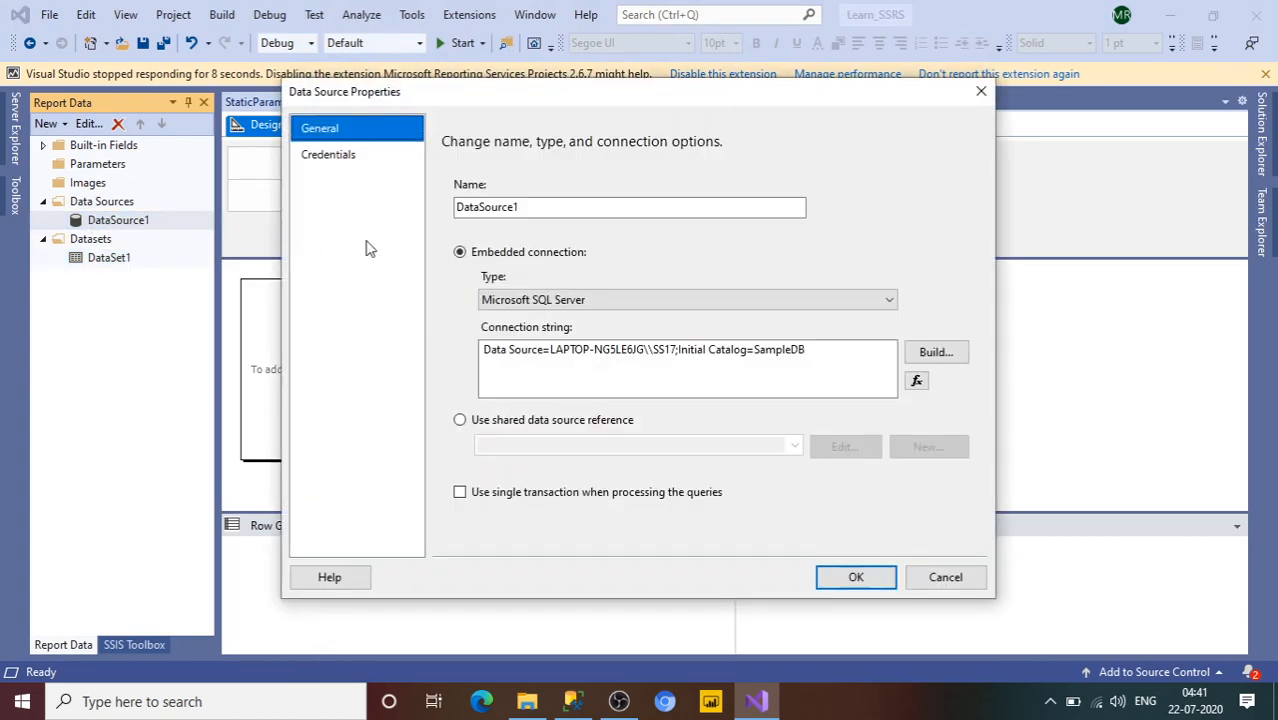
pyautogui.click(336, 168)
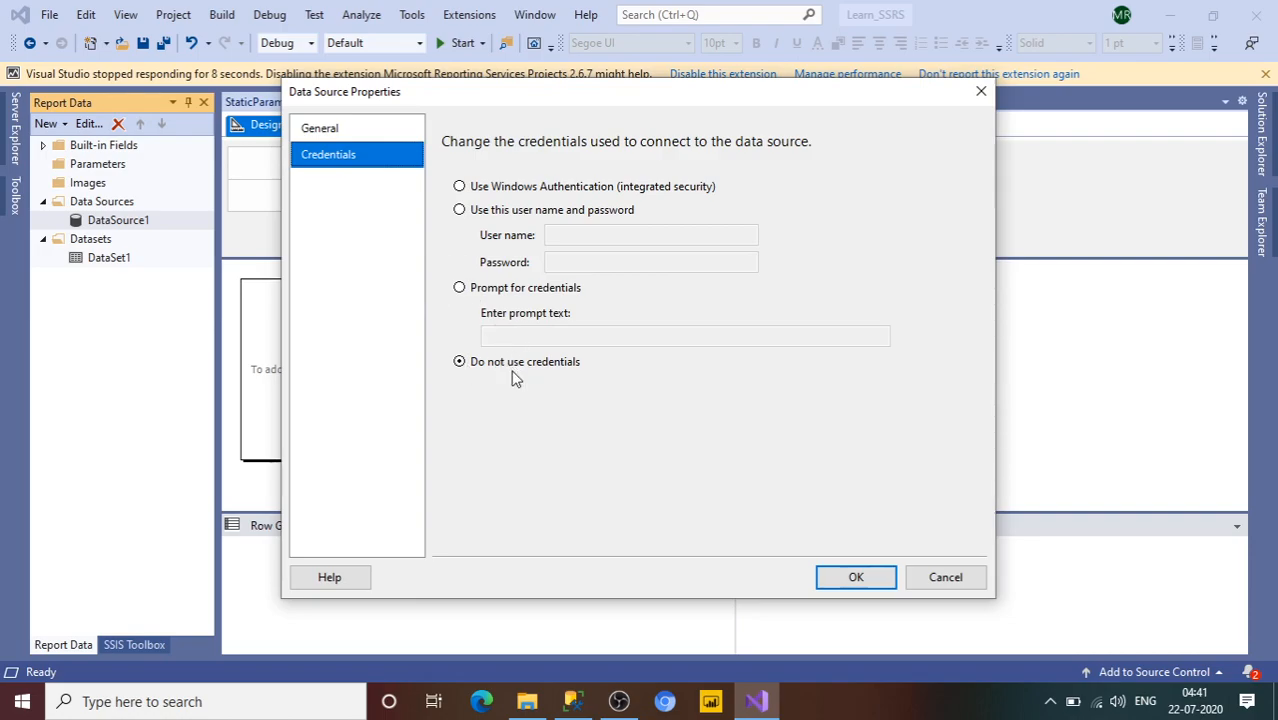
pyautogui.click(459, 187)
pyautogui.click(849, 580)
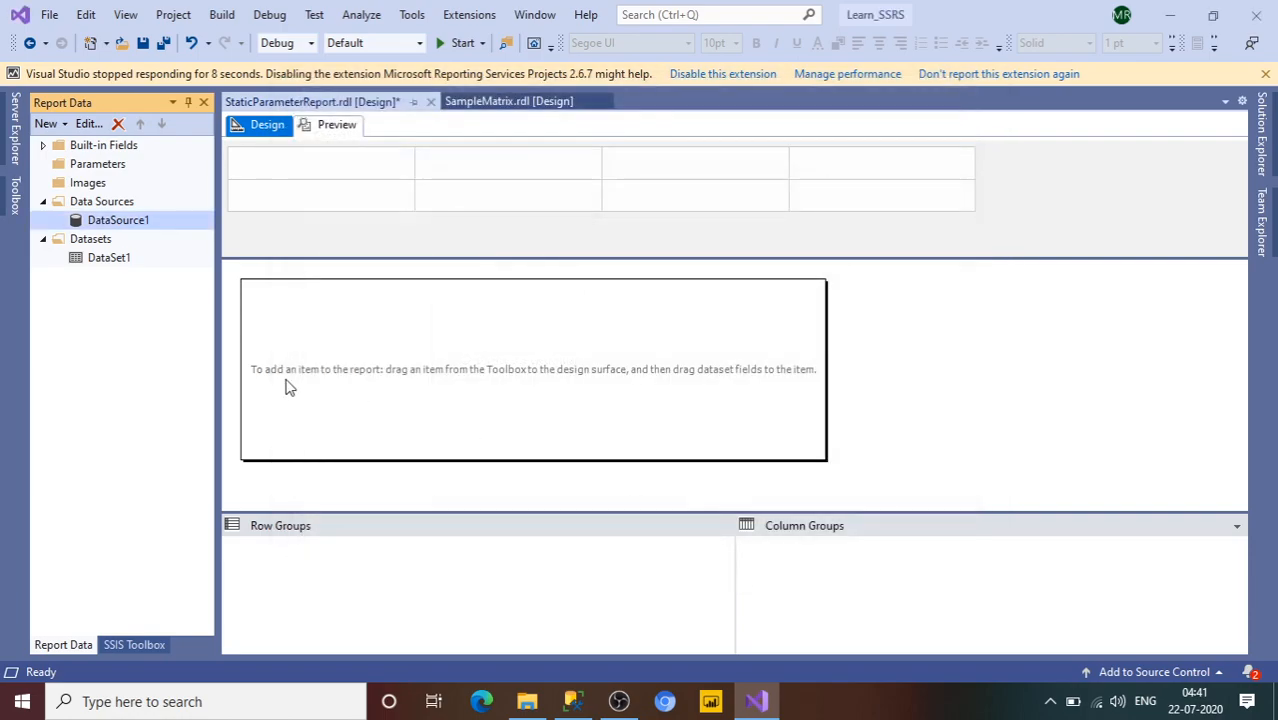
# Reopen the properties of DataSet1 and examine its query and field list
pyautogui.doubleClick(127, 259)
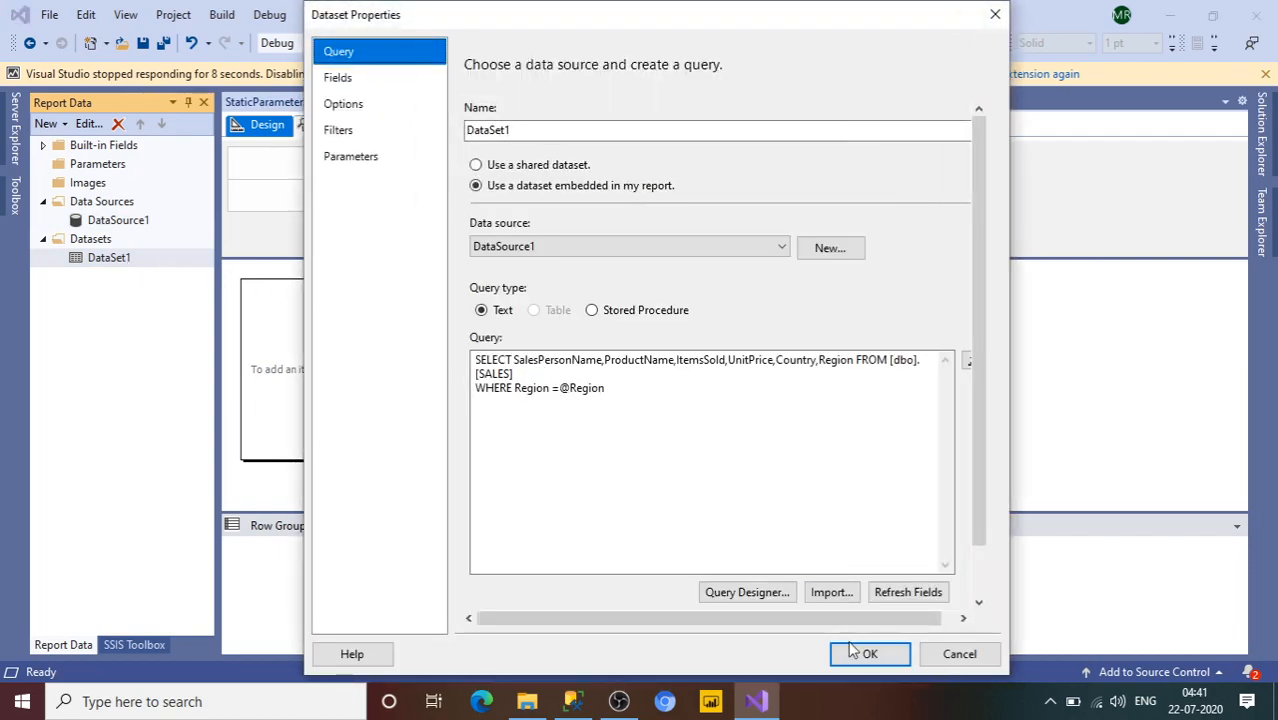
pyautogui.click(866, 655)
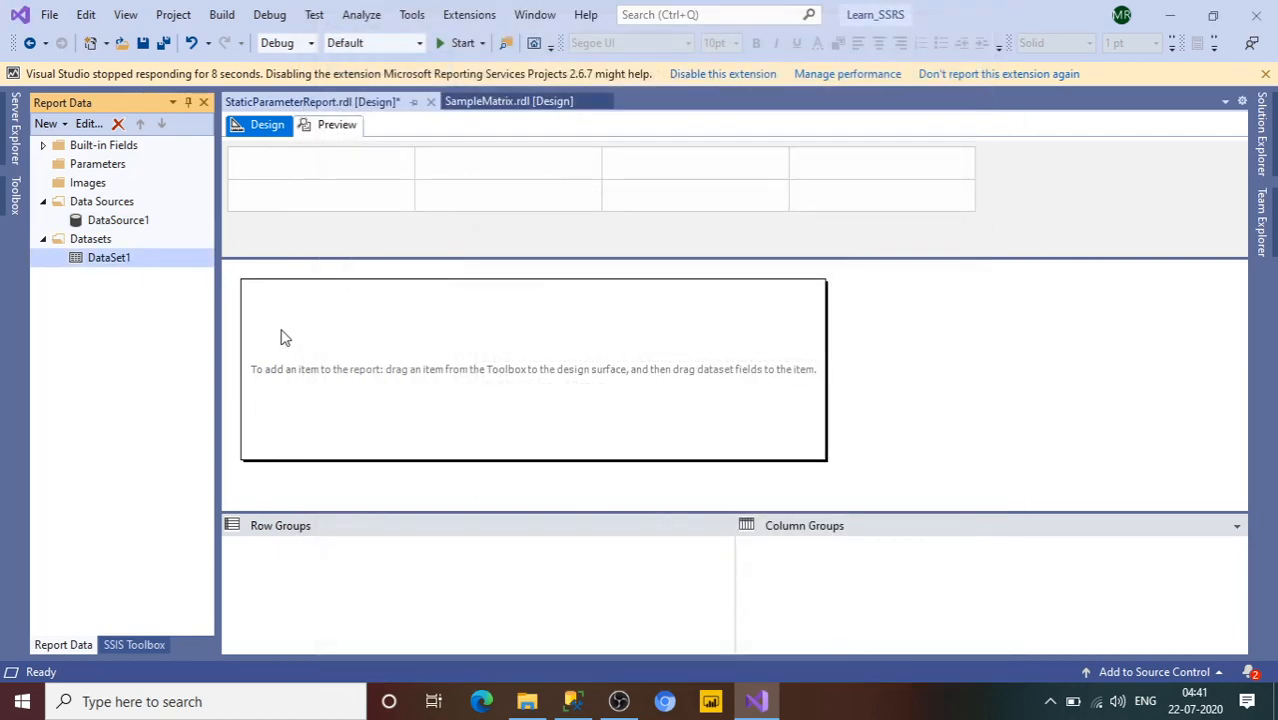
pyautogui.doubleClick(122, 262)
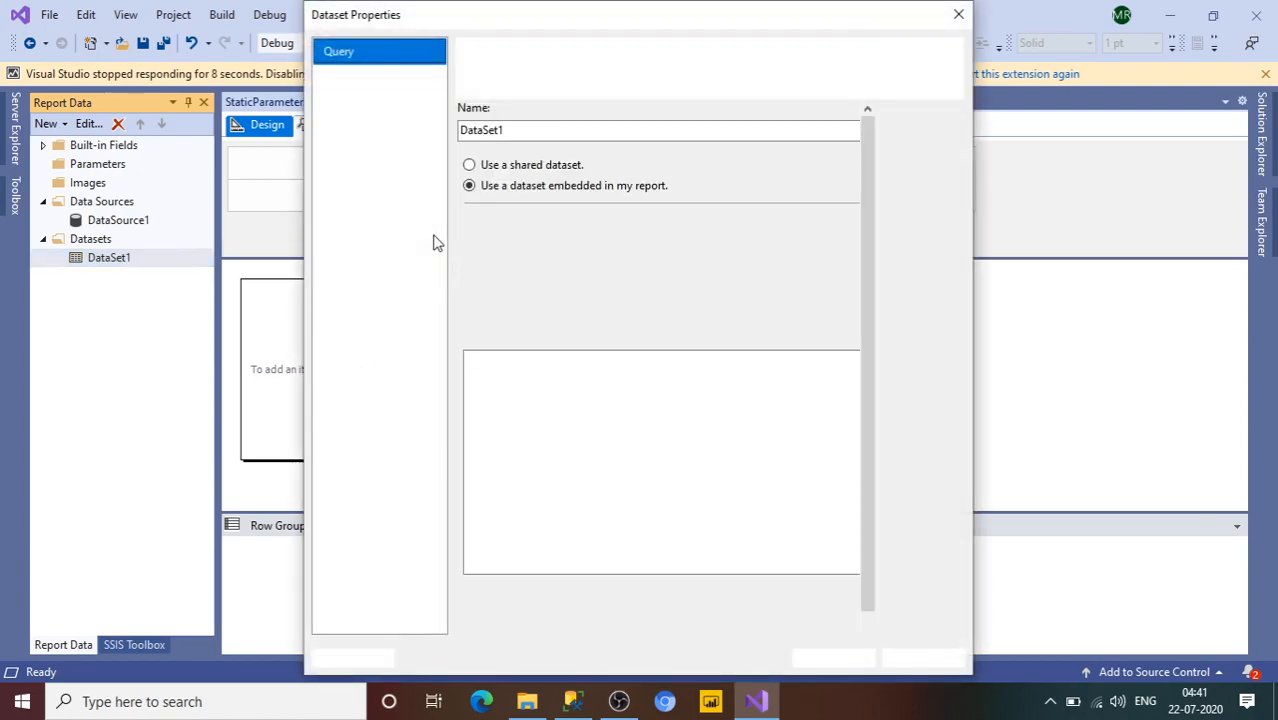
pyautogui.click(340, 102)
pyautogui.click(334, 52)
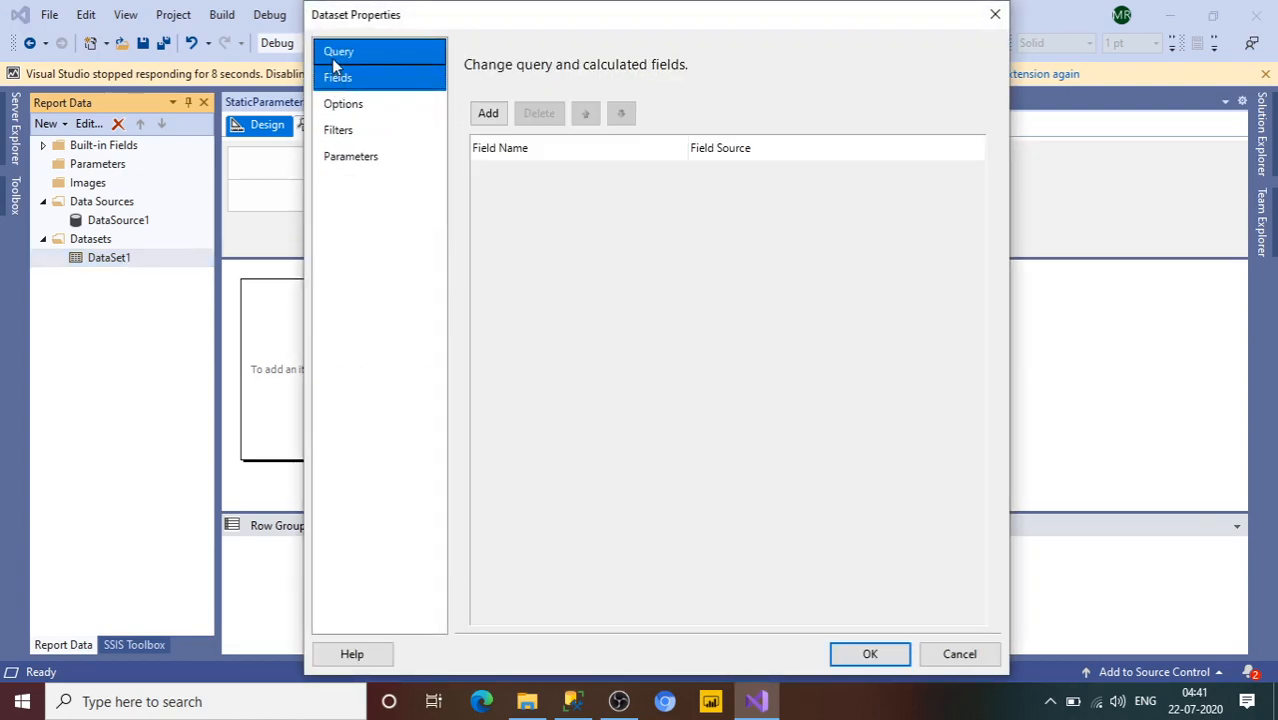
pyautogui.moveTo(607, 402); pyautogui.dragTo(467, 363)
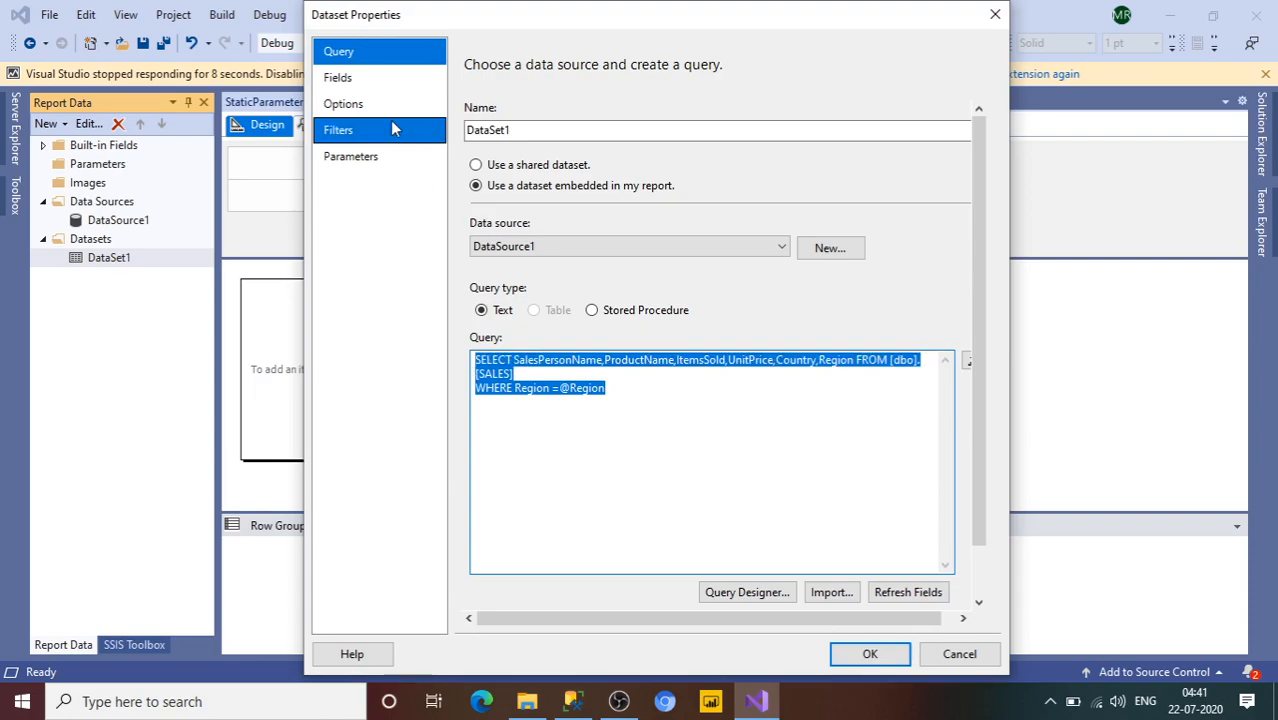
pyautogui.click(350, 80)
pyautogui.click(338, 51)
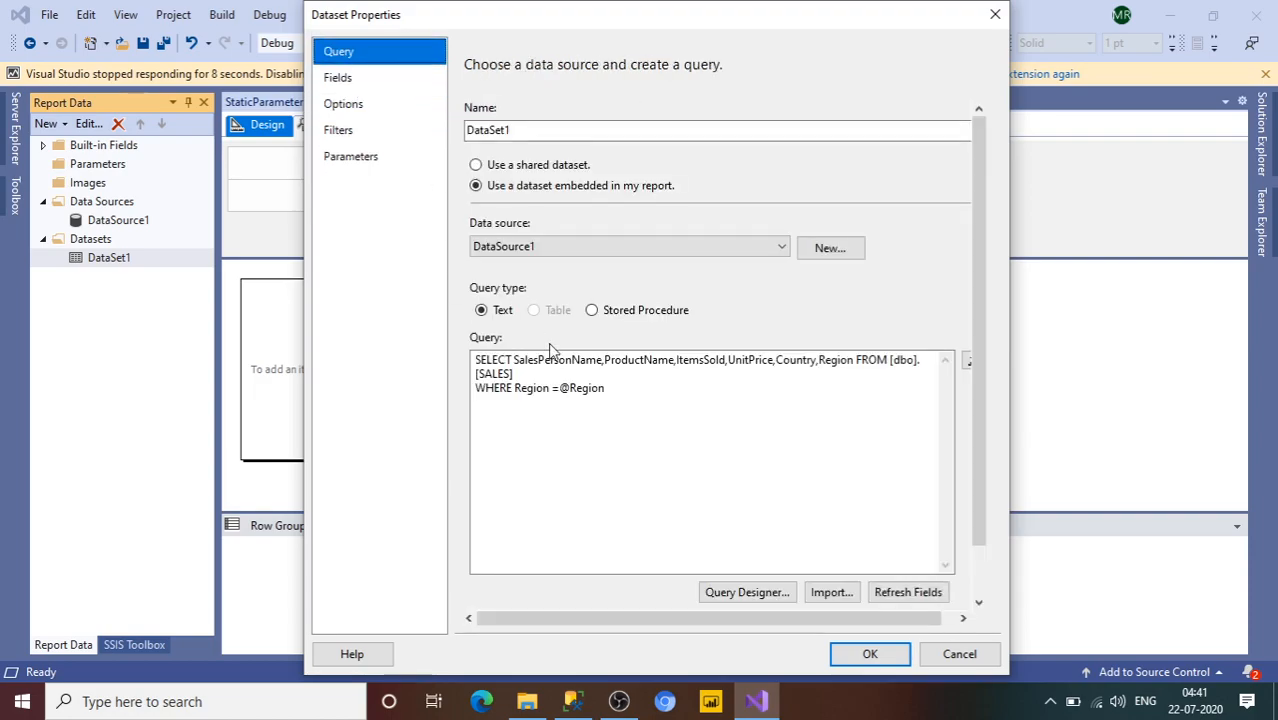
# Replace the DataSet1 query with the SALES query from SQL Server Management Studio filtered on Region 'ASIA', and load its fields
pyautogui.moveTo(622, 402); pyautogui.dragTo(472, 365)
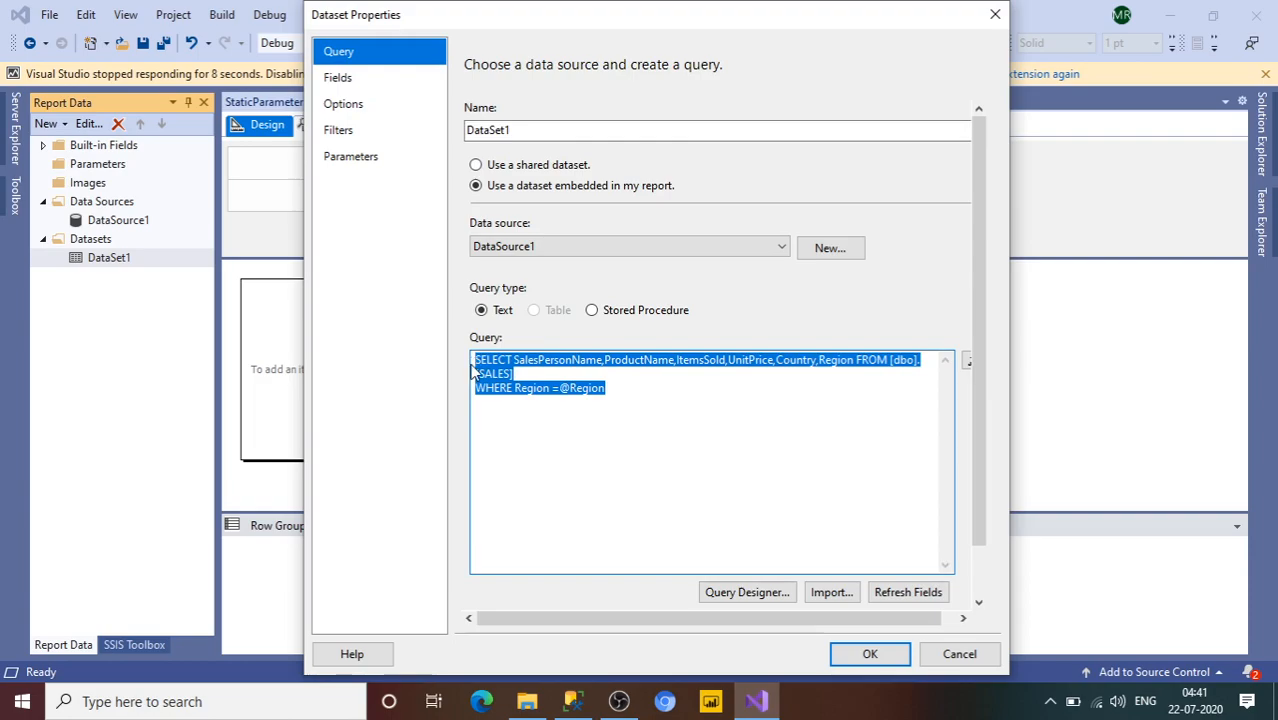
pyautogui.hotkey('ctrl', 'x')
pyautogui.click(574, 701)
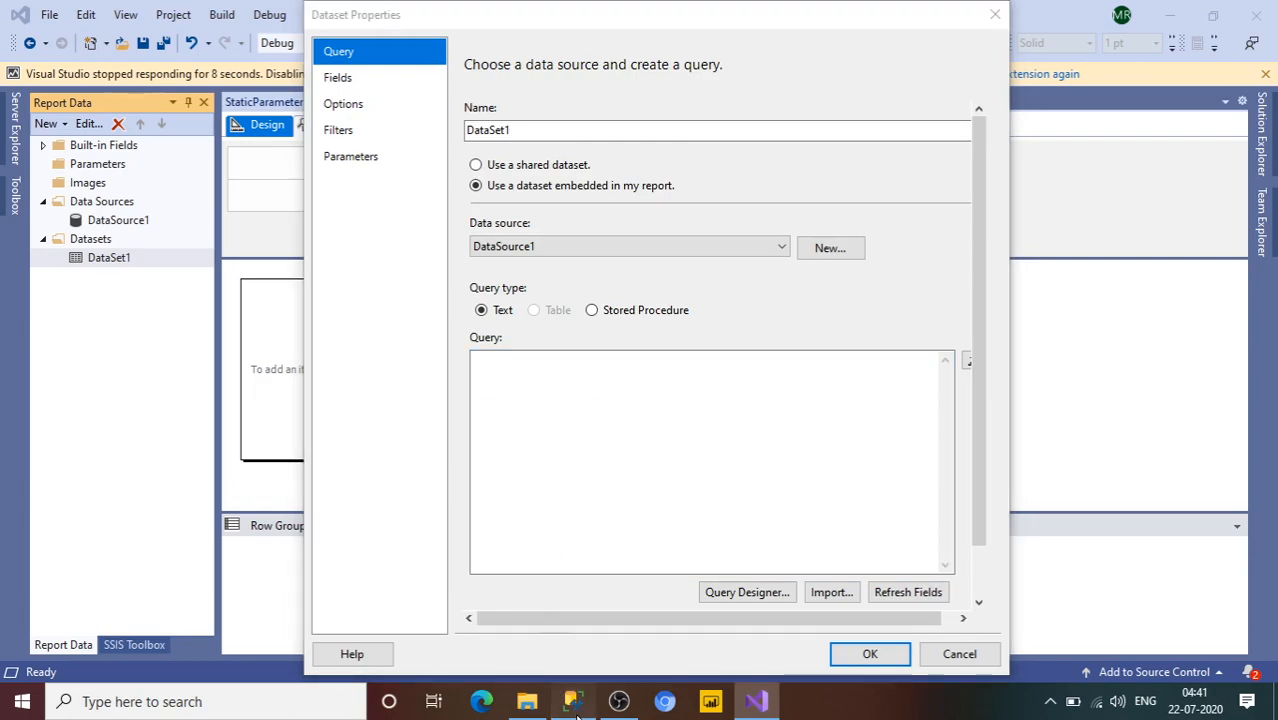
pyautogui.click(530, 364)
pyautogui.moveTo(527, 351); pyautogui.dragTo(308, 305)
pyautogui.hotkey('alt', 'Tab')
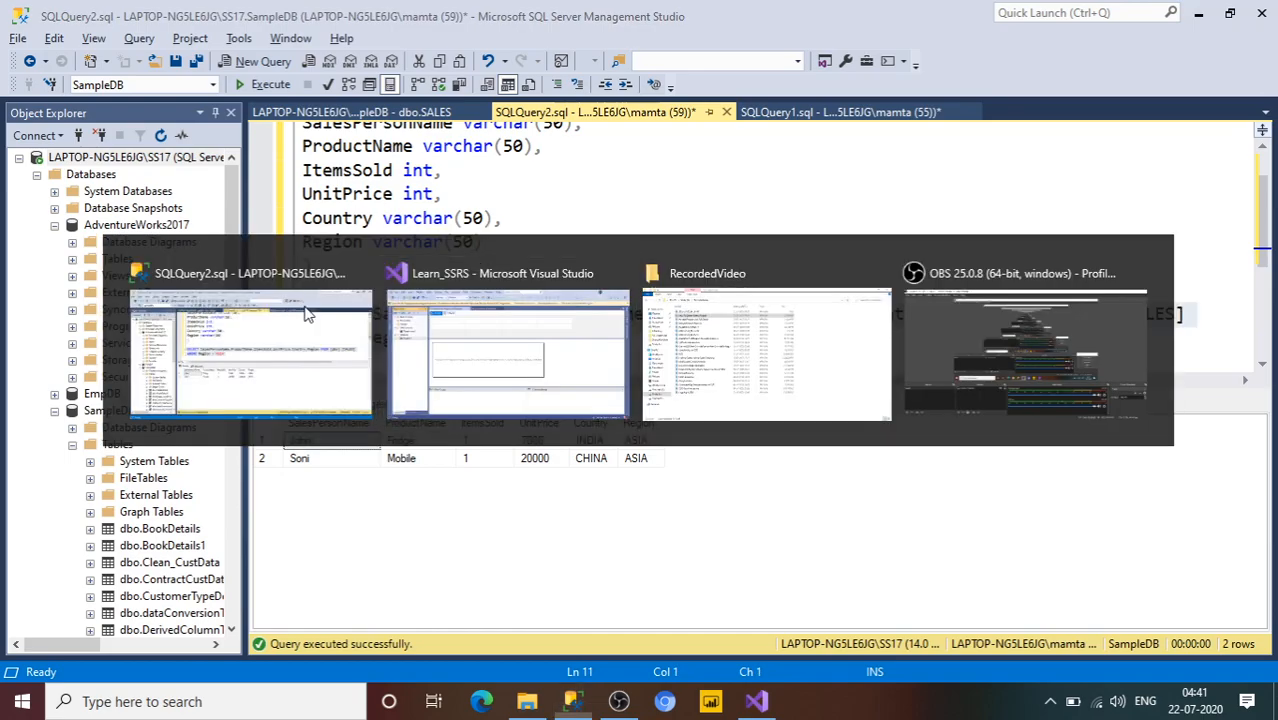
pyautogui.hotkey('ctrl', 'v')
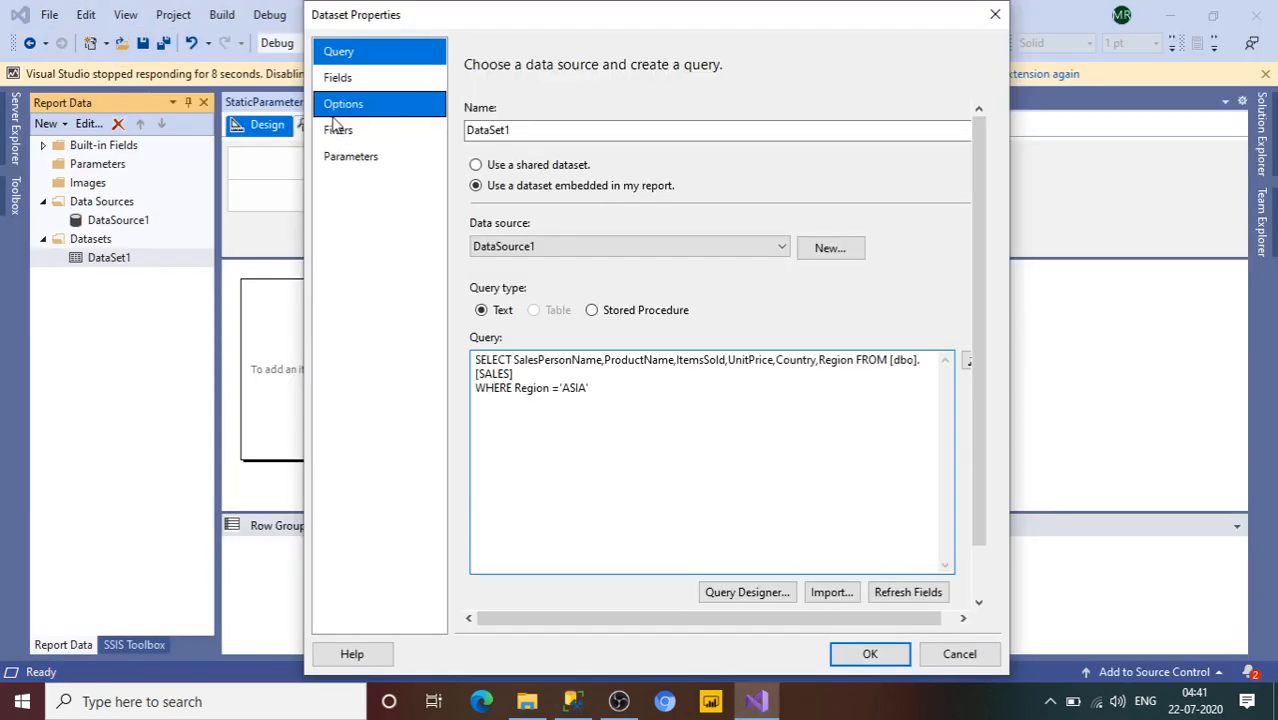
pyautogui.click(343, 84)
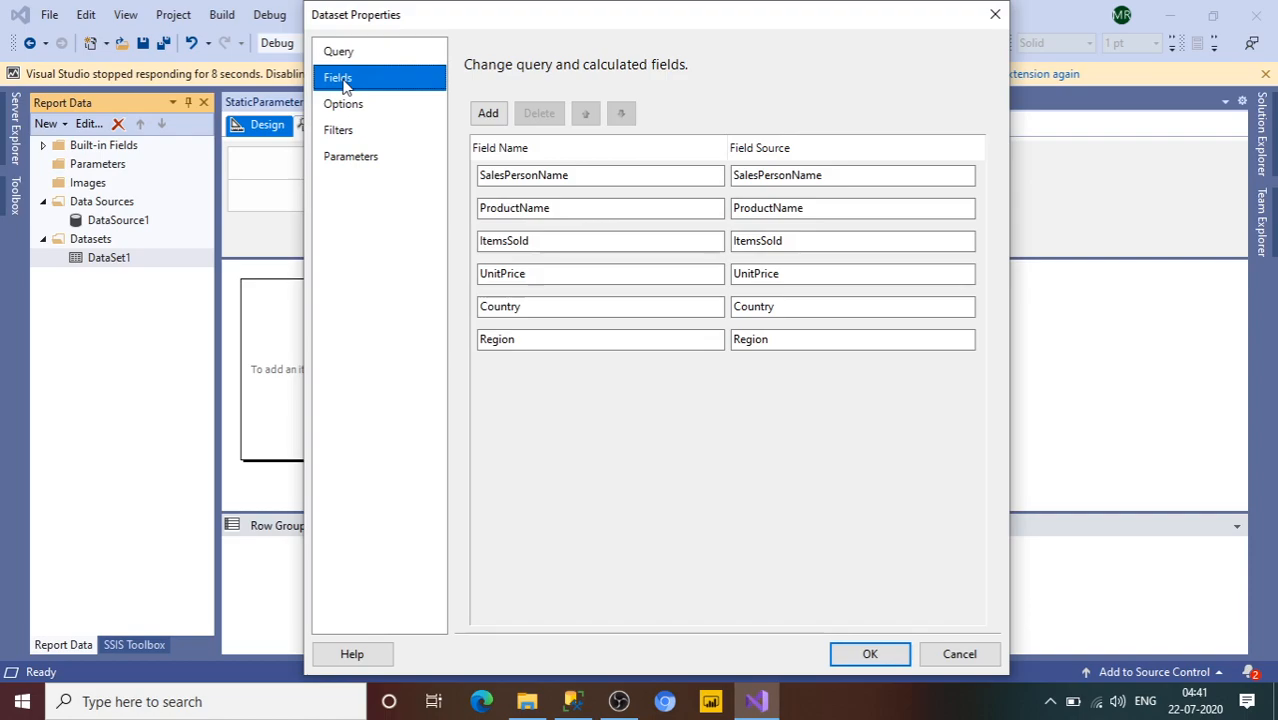
pyautogui.click(347, 55)
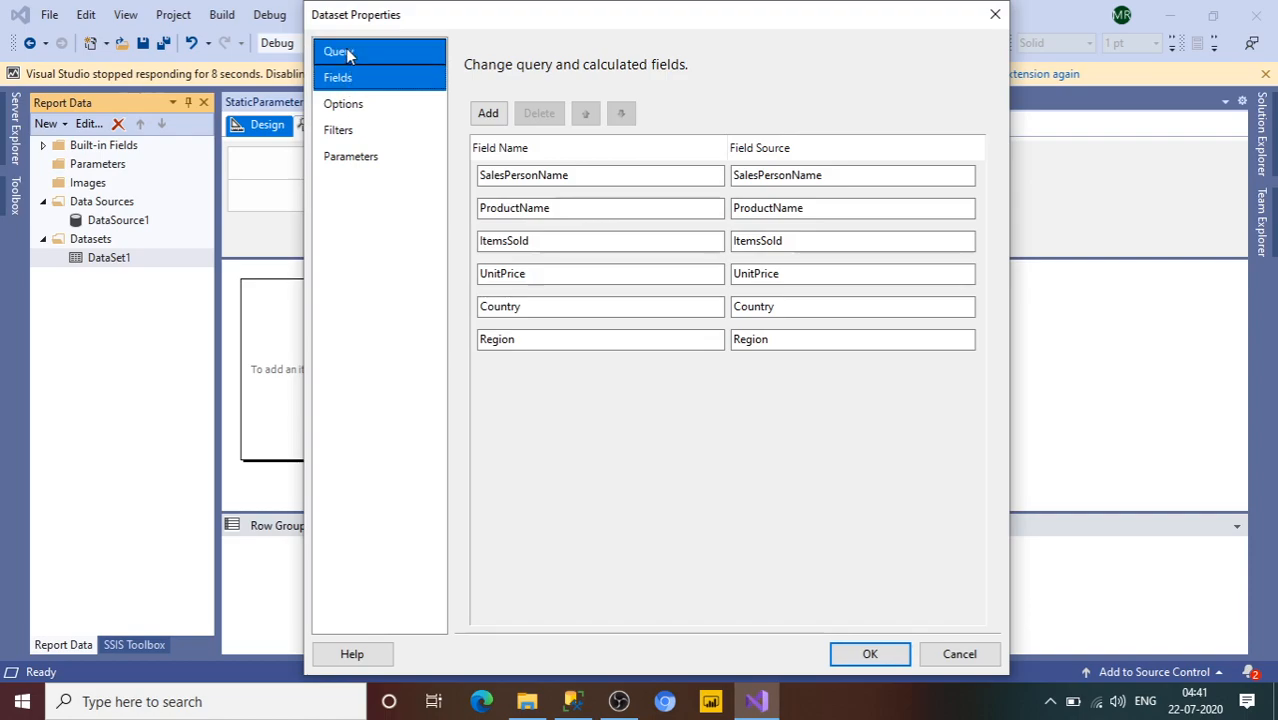
pyautogui.click(340, 52)
pyautogui.moveTo(602, 397); pyautogui.dragTo(561, 388)
pyautogui.press('BackSpace')
pyautogui.write('@Region')
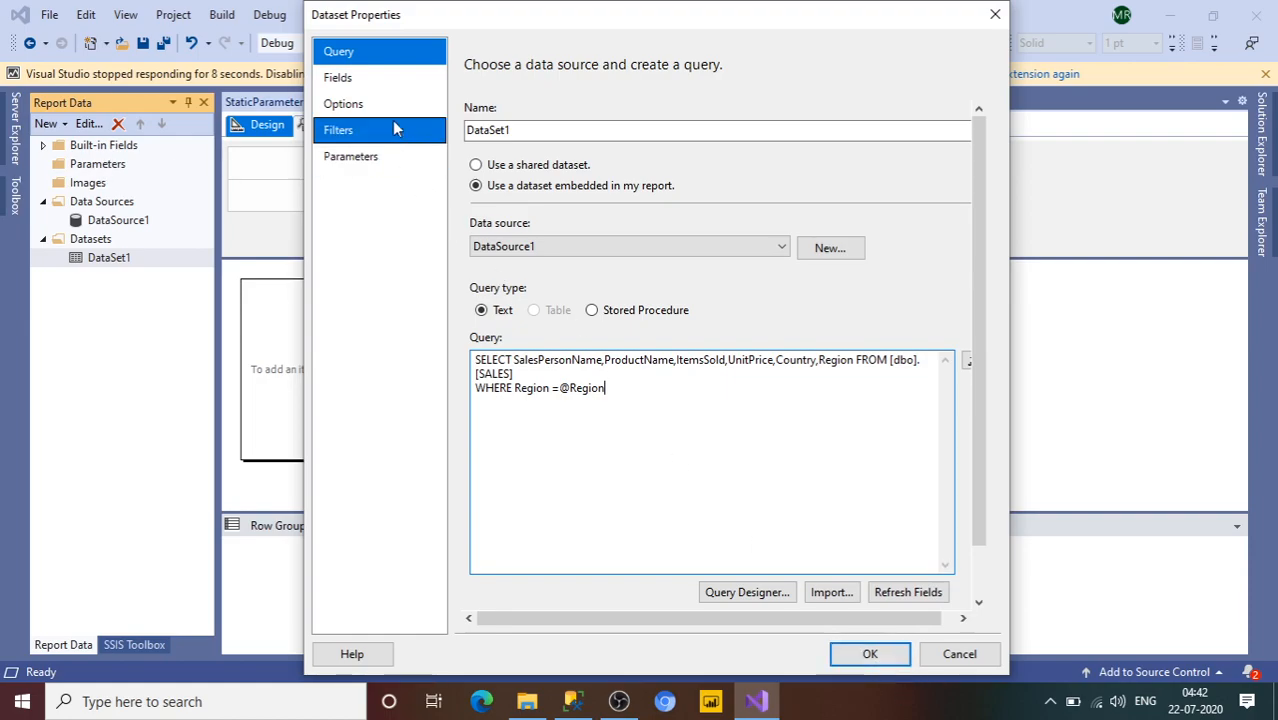
# Save DataSet1 after checking its fields and query parameters, and select the Region parameter in the report data
pyautogui.click(367, 77)
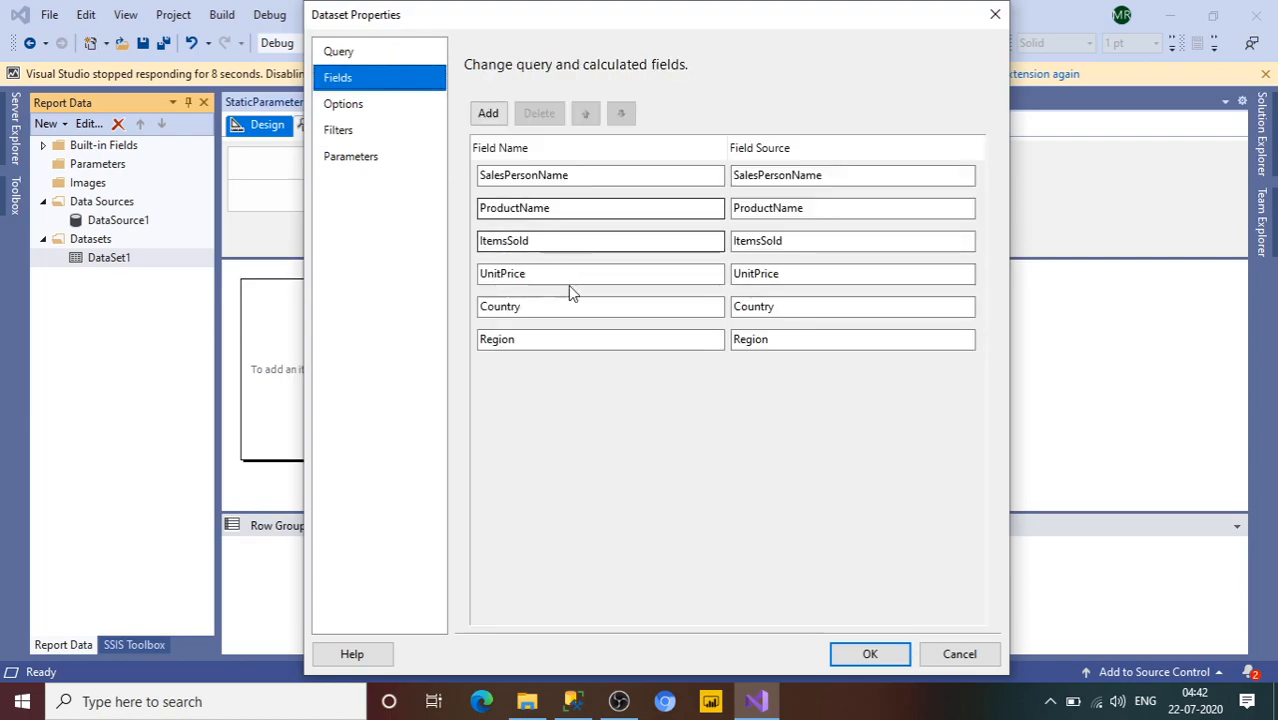
pyautogui.click(376, 163)
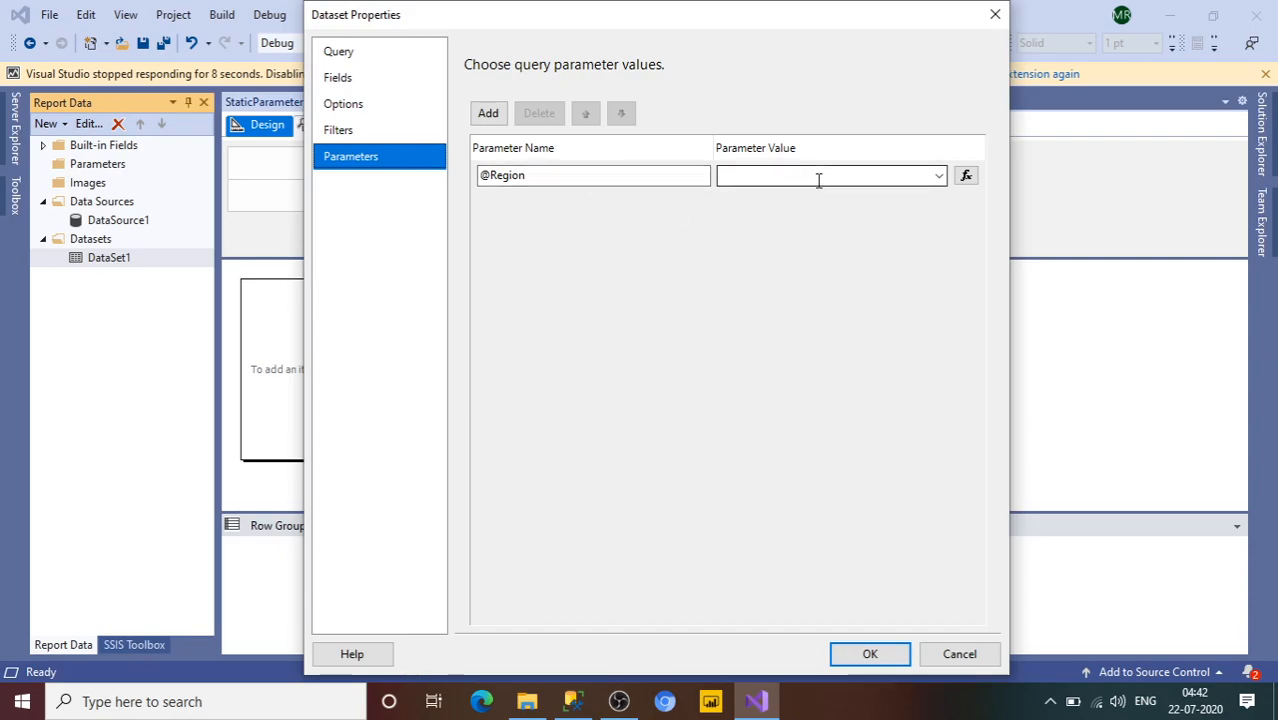
pyautogui.click(371, 58)
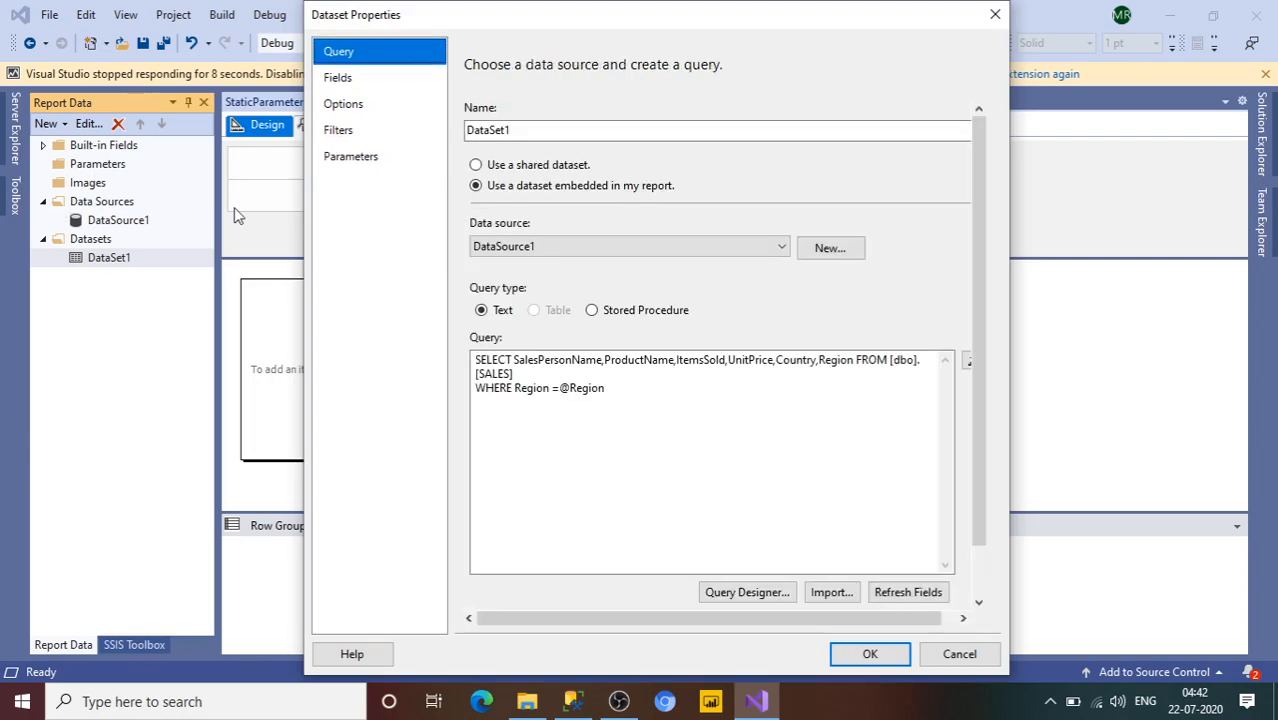
pyautogui.click(872, 655)
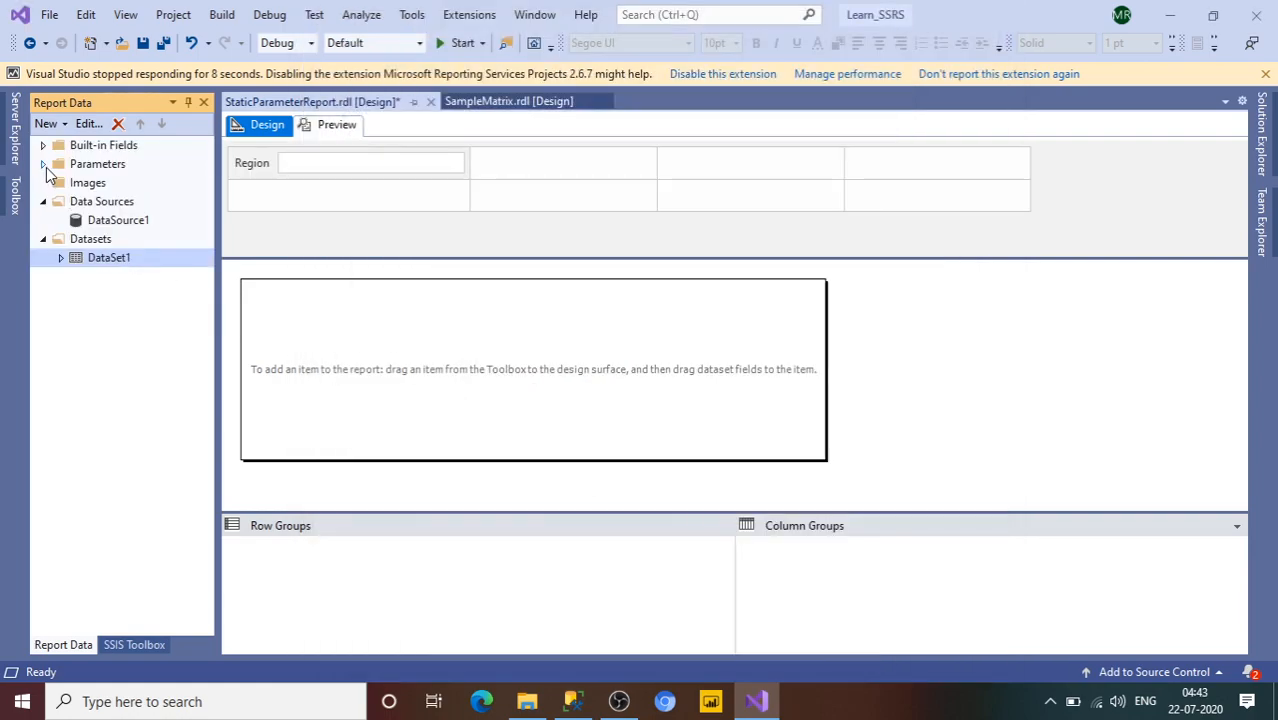
pyautogui.click(43, 164)
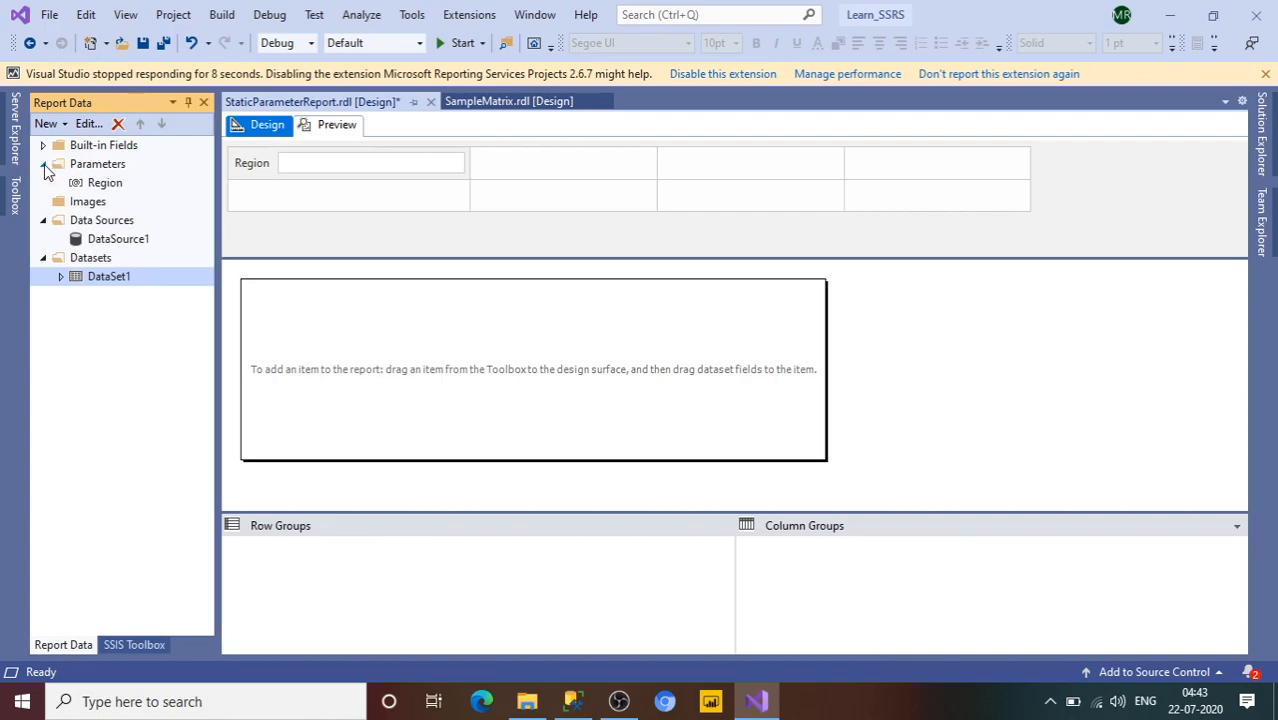
pyautogui.click(95, 187)
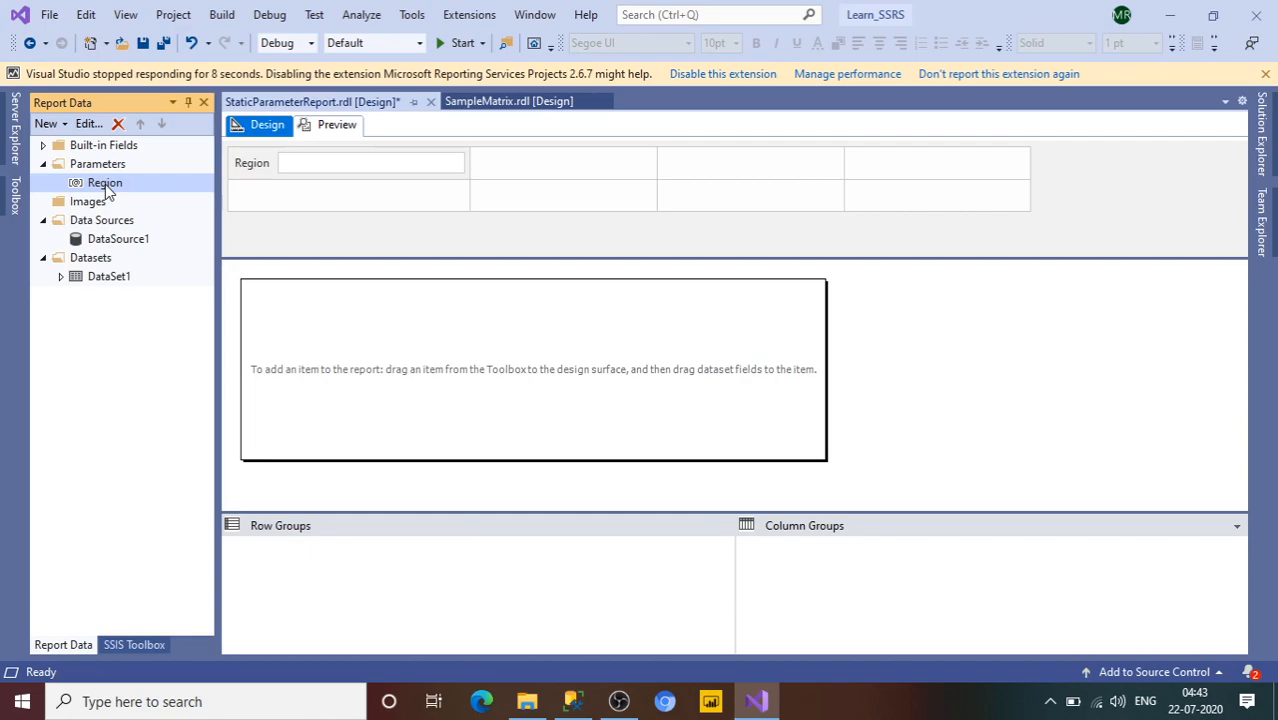
# Find the report items toolbox and insert a table near the center of the report body
pyautogui.click(147, 645)
pyautogui.click(72, 646)
pyautogui.click(125, 15)
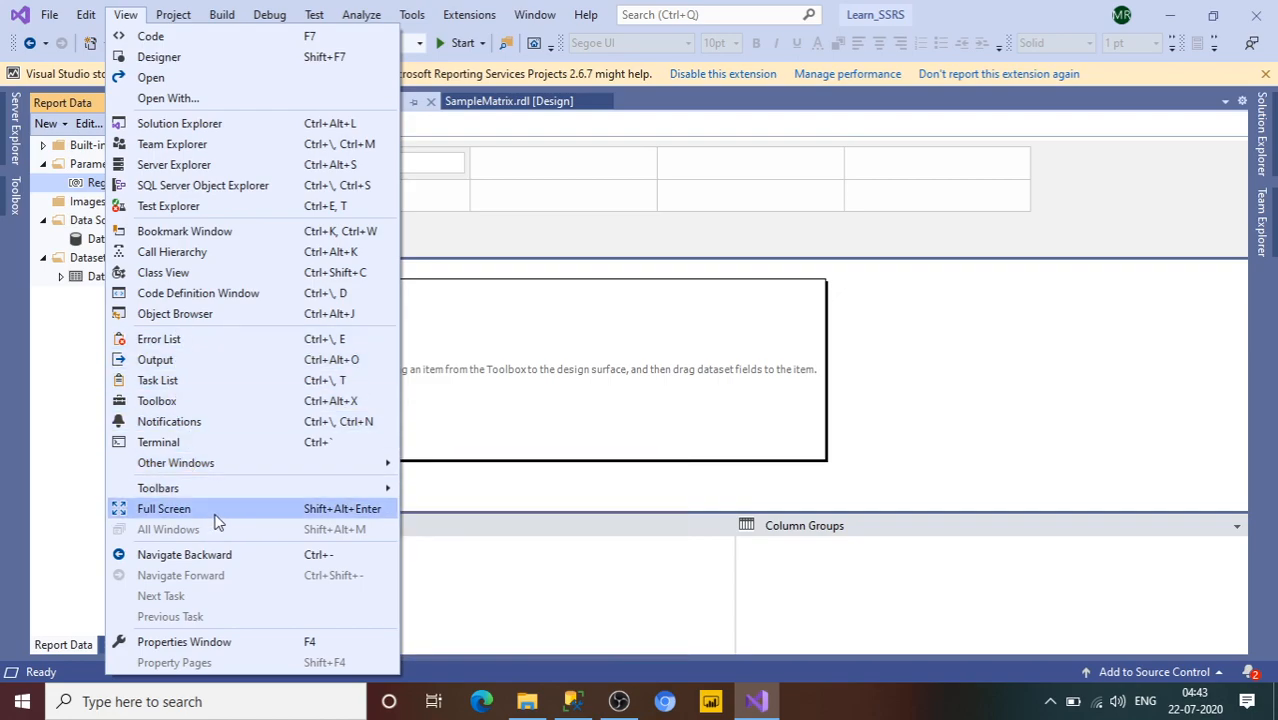
pyautogui.click(519, 380)
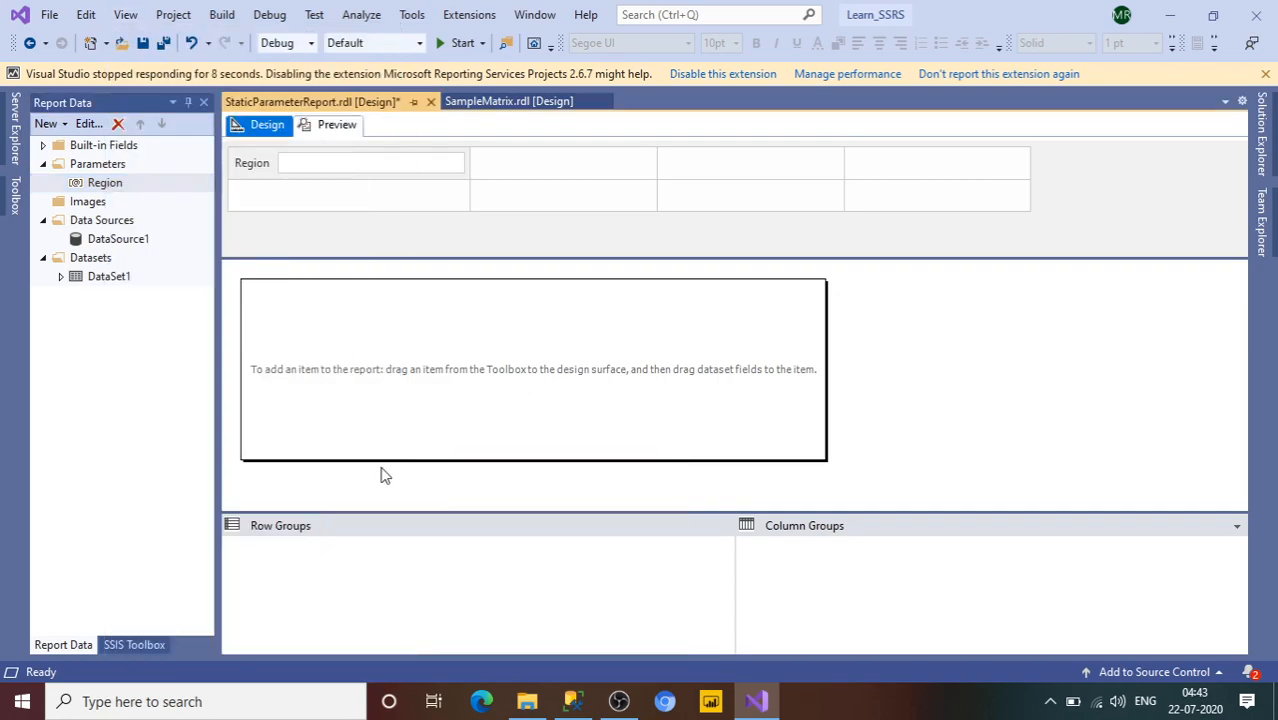
pyautogui.click(147, 646)
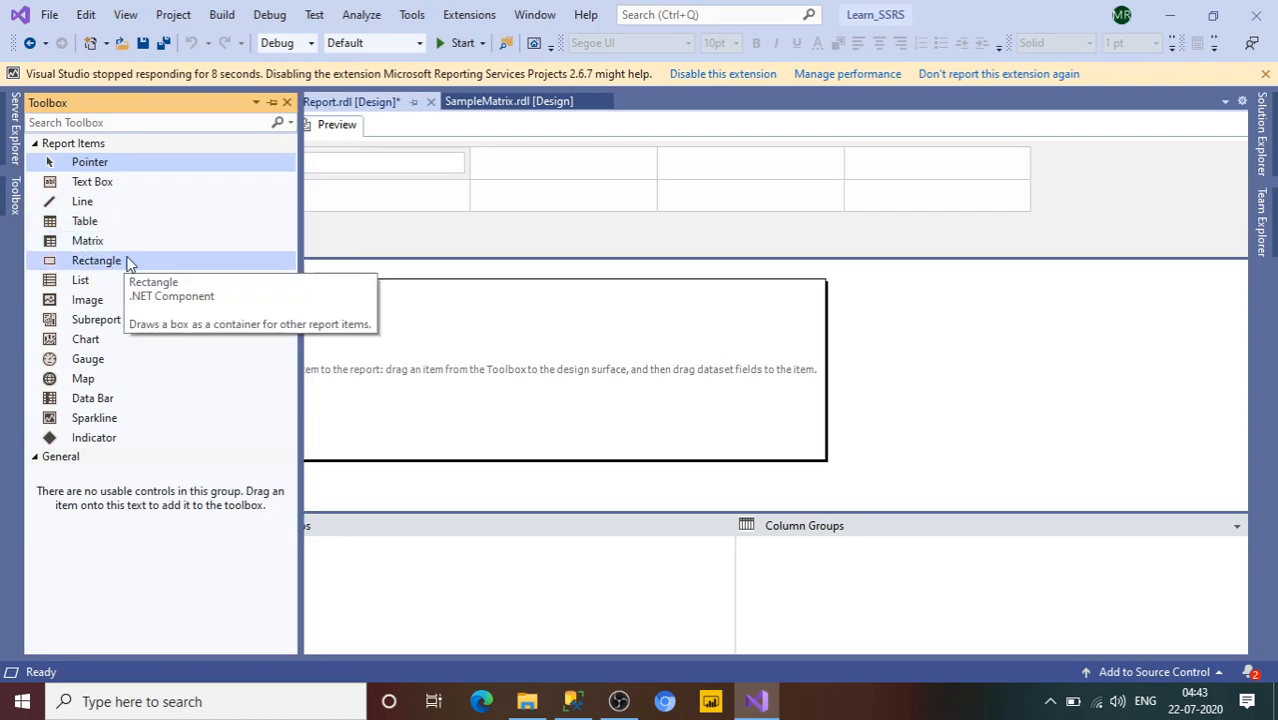
pyautogui.moveTo(88, 222); pyautogui.dragTo(433, 355)
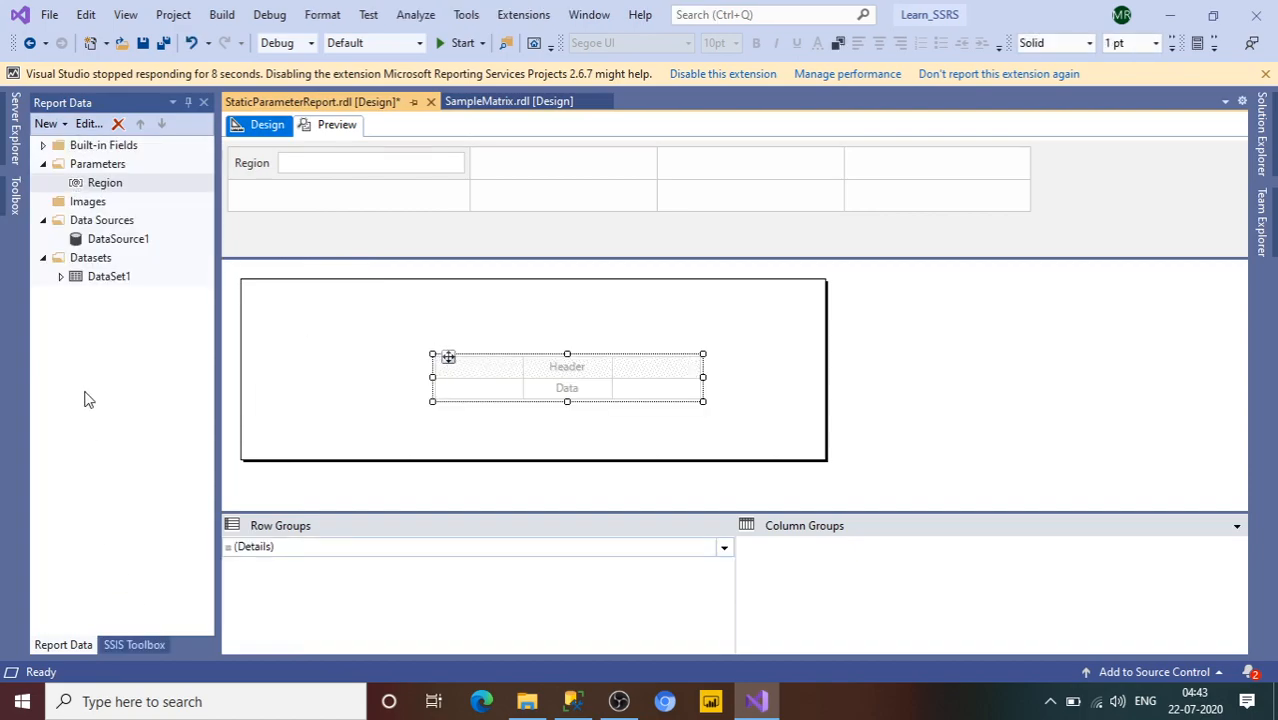
pyautogui.click(13, 195)
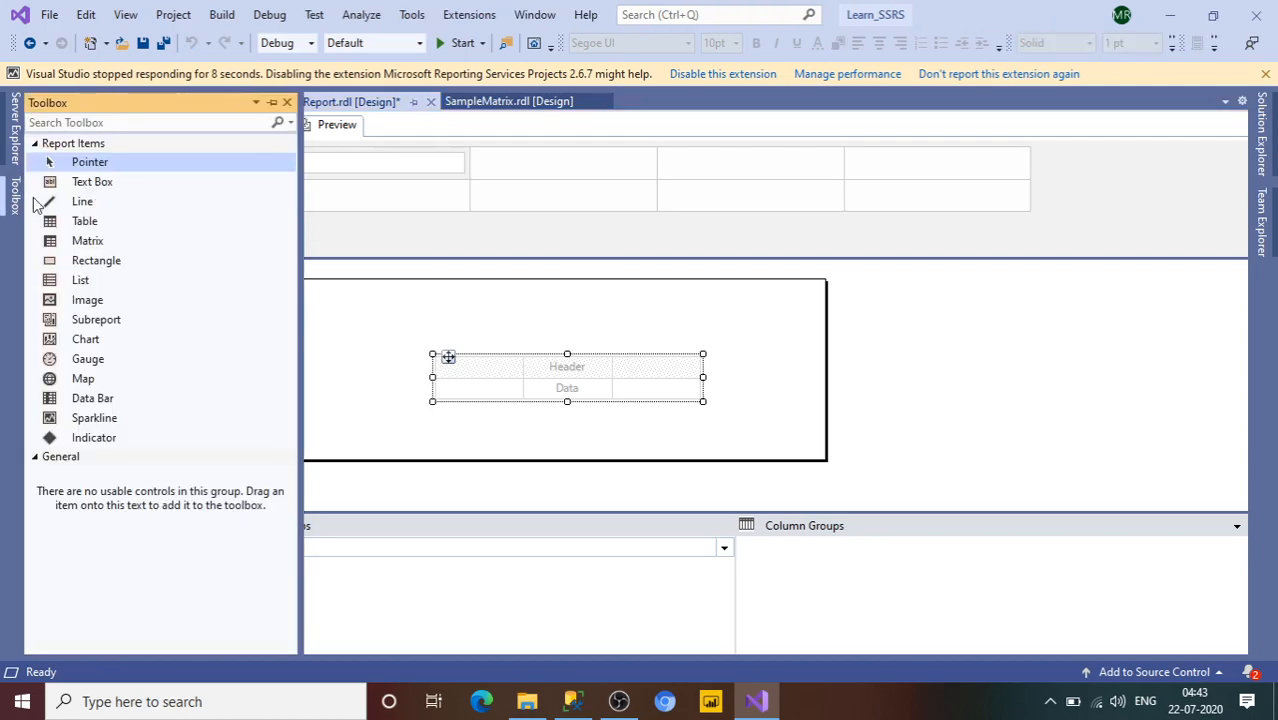
# Insert a text box above the table in the report body and title it "Static Parameter SSRS Report"
pyautogui.moveTo(92, 181); pyautogui.dragTo(440, 296)
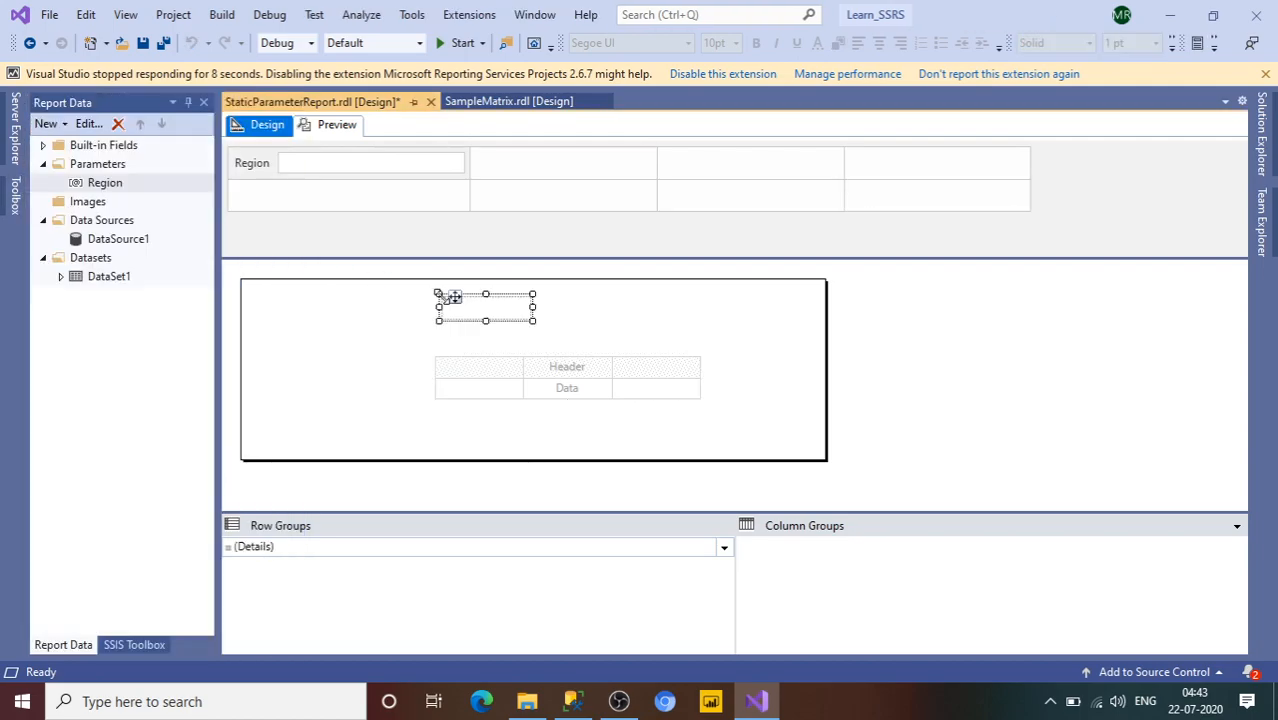
pyautogui.click(471, 309)
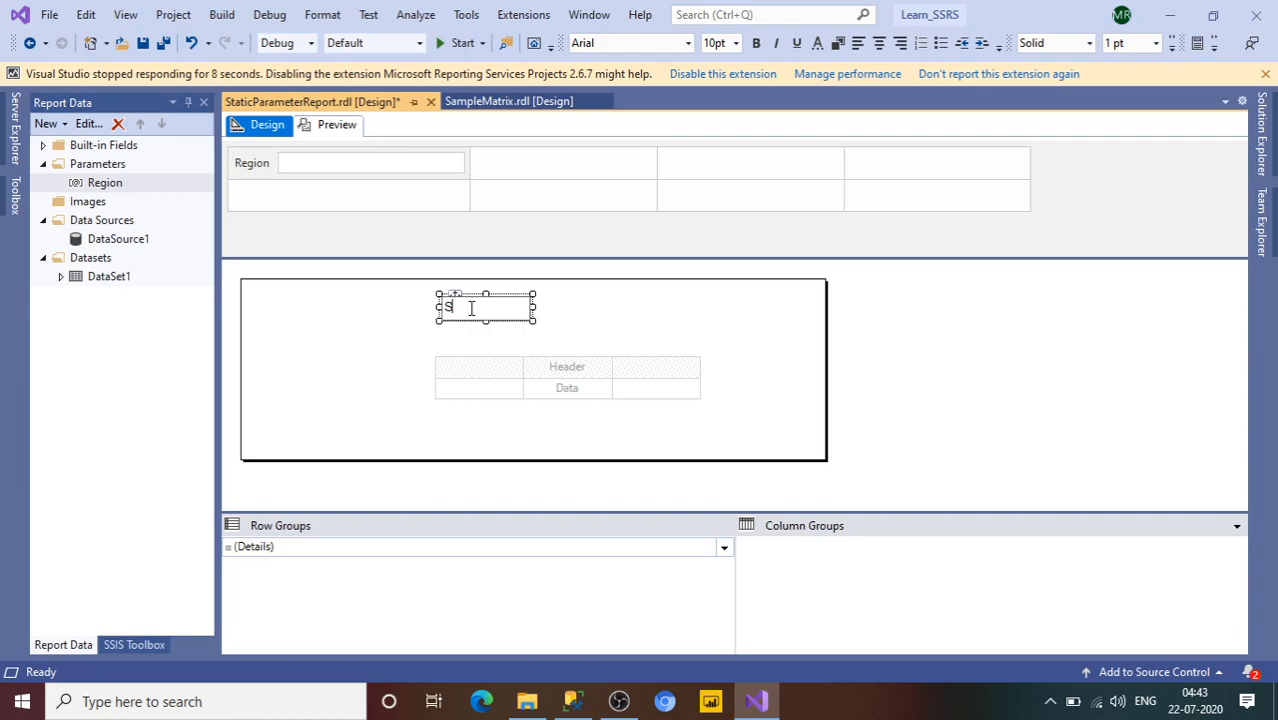
pyautogui.write('Static Paramet')
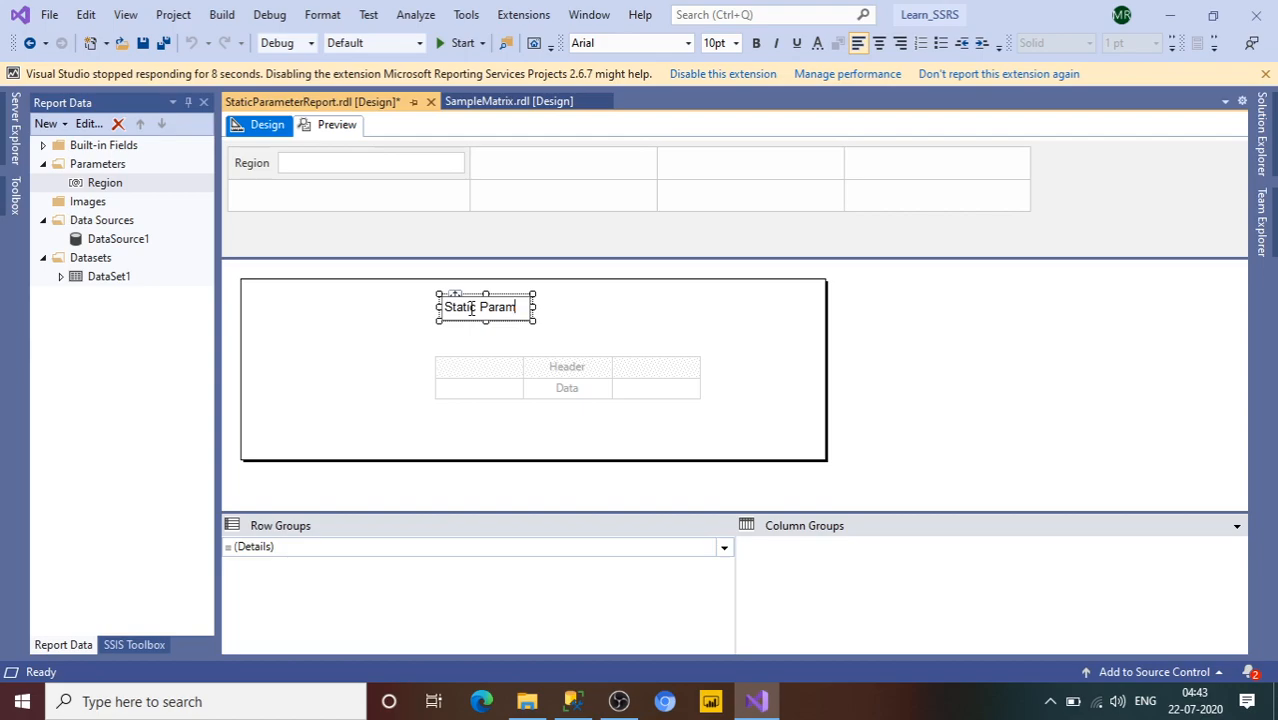
pyautogui.write('er SS')
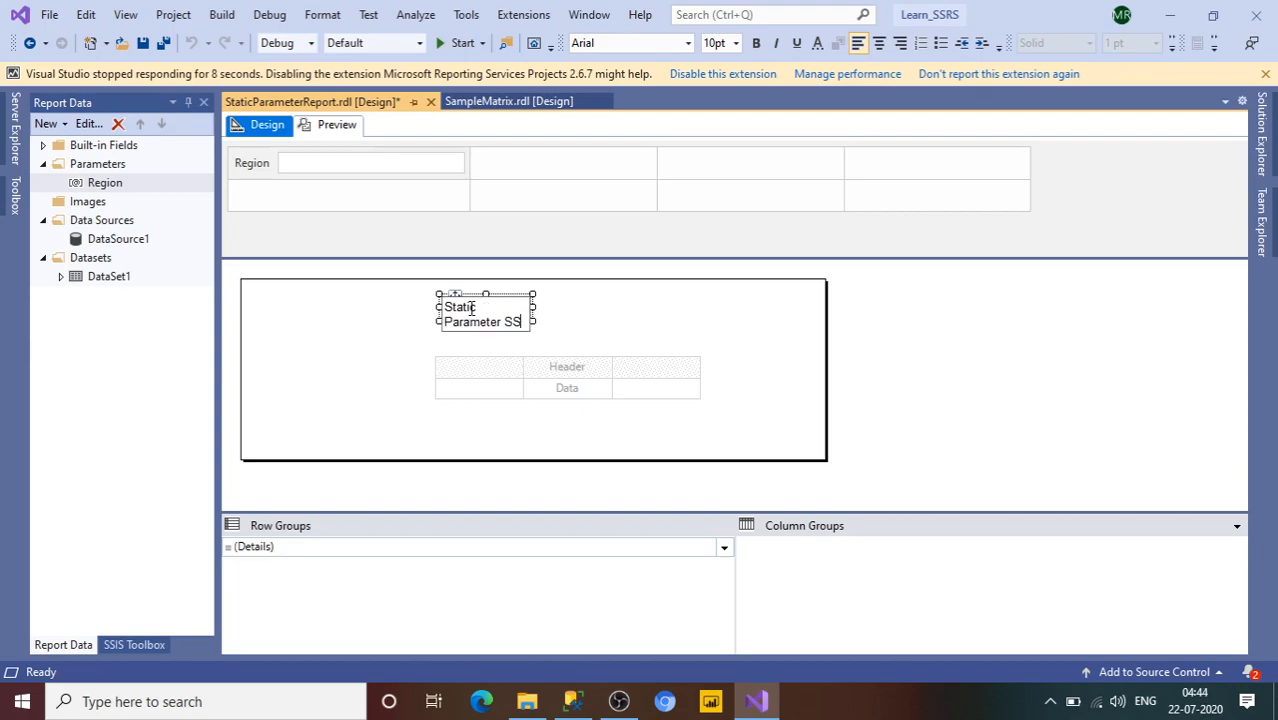
pyautogui.write('RS Report')
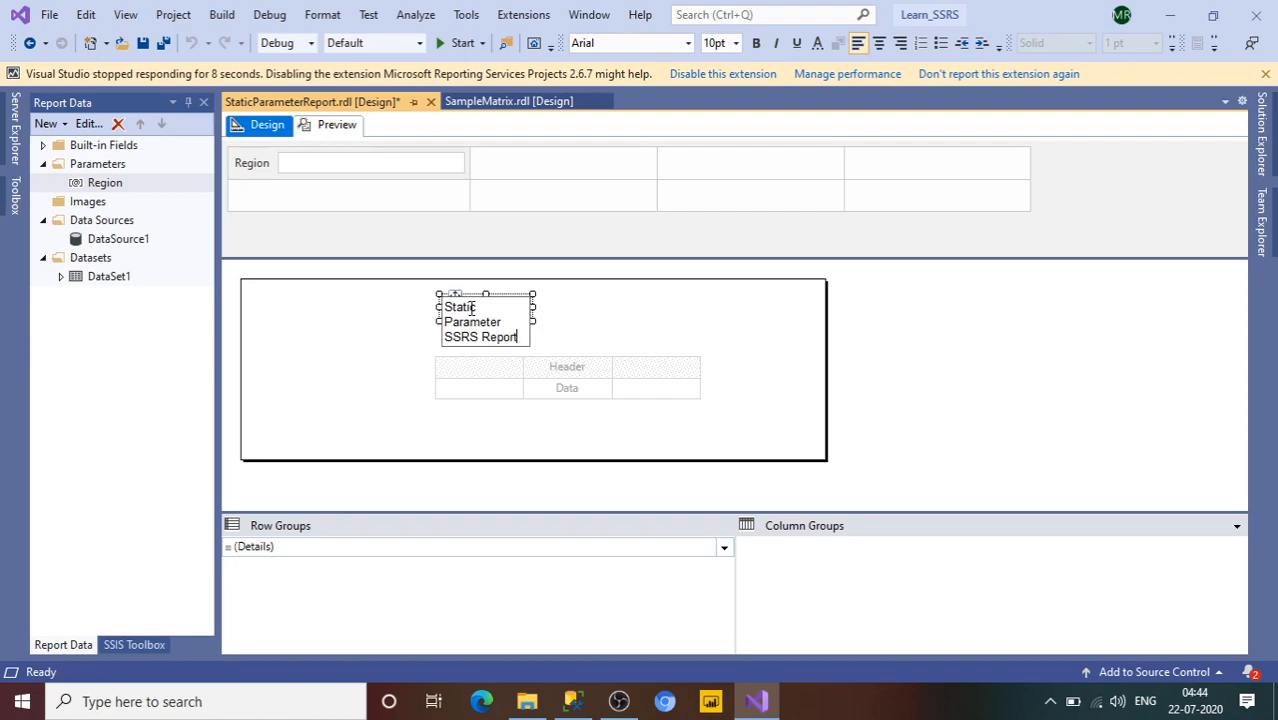
# Widen the title text box to the right so the whole title fits on one line
pyautogui.click(590, 334)
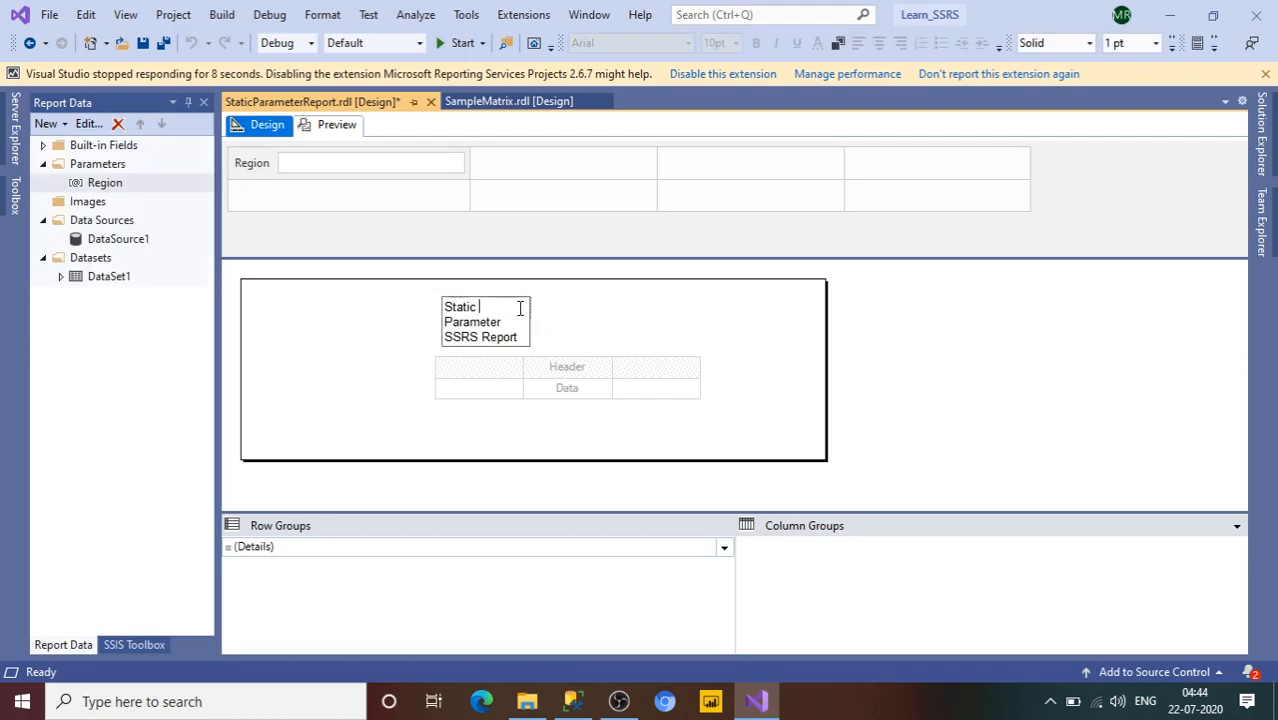
pyautogui.click(529, 313)
pyautogui.click(473, 331)
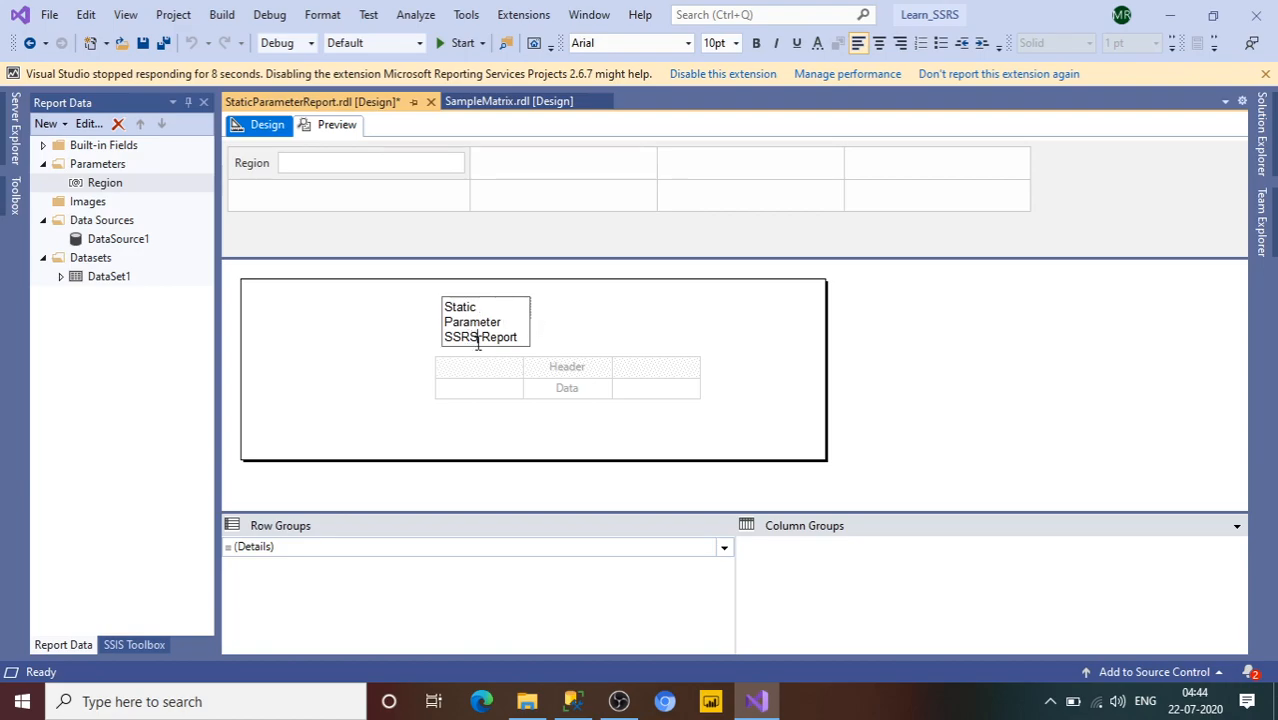
pyautogui.click(489, 371)
pyautogui.click(480, 310)
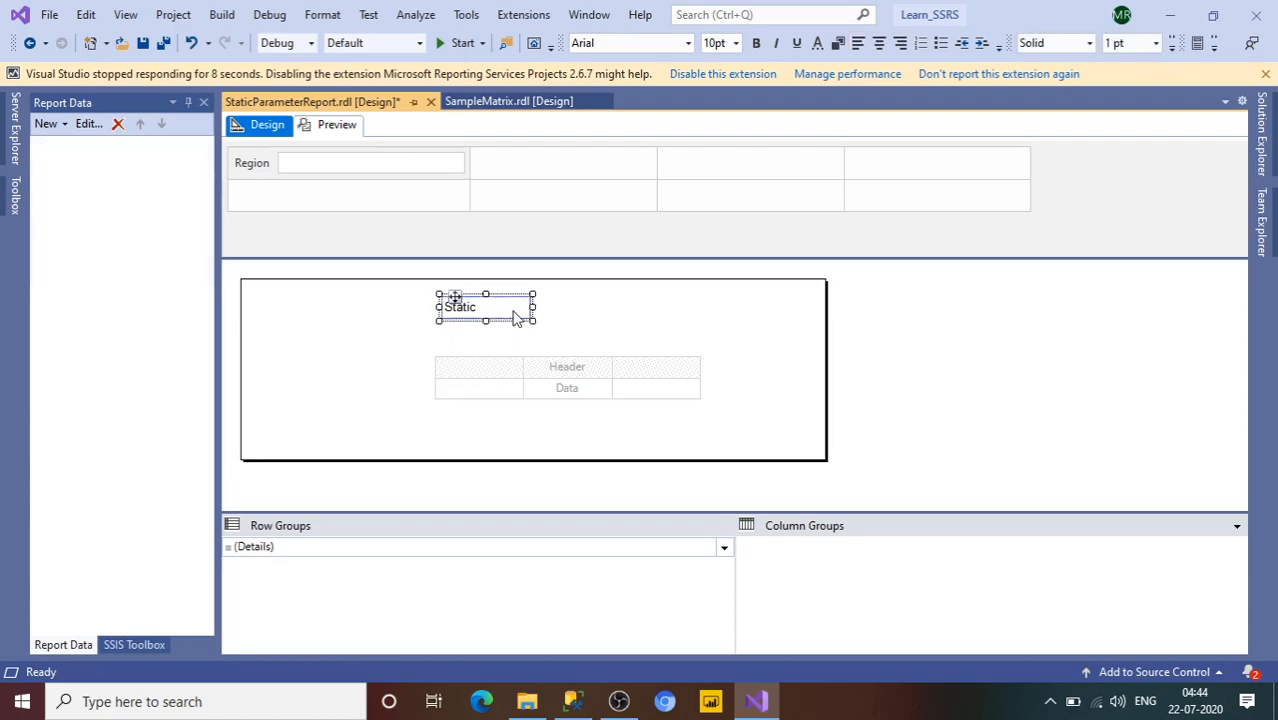
pyautogui.moveTo(531, 308); pyautogui.dragTo(723, 309)
# Widen the table by extending its left edge toward the left side of the report body
pyautogui.click(440, 387)
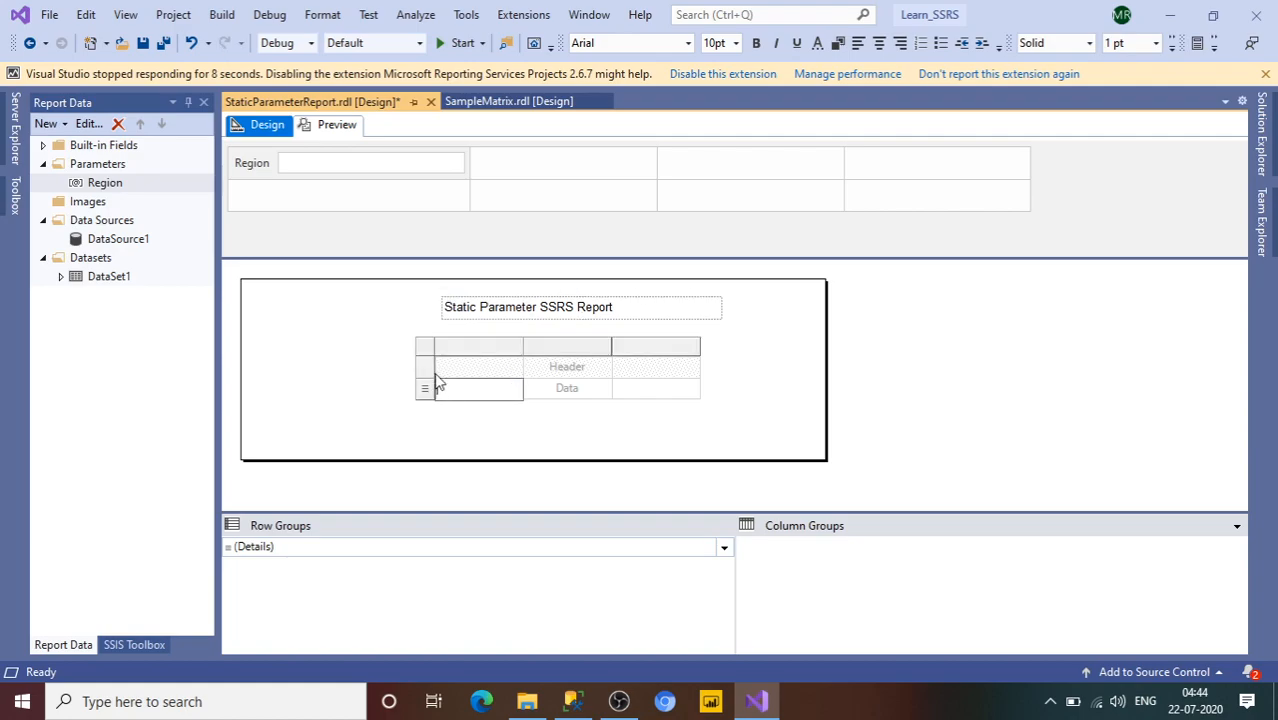
pyautogui.click(429, 357)
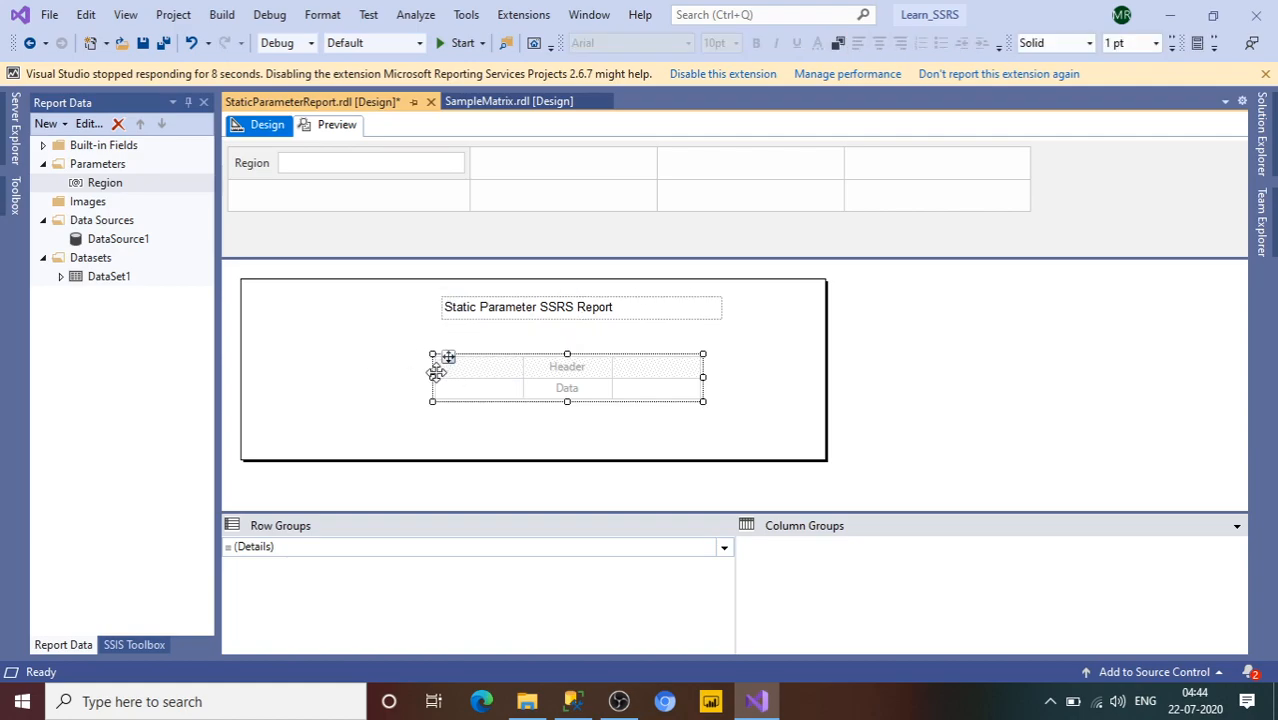
pyautogui.moveTo(432, 377); pyautogui.dragTo(276, 380)
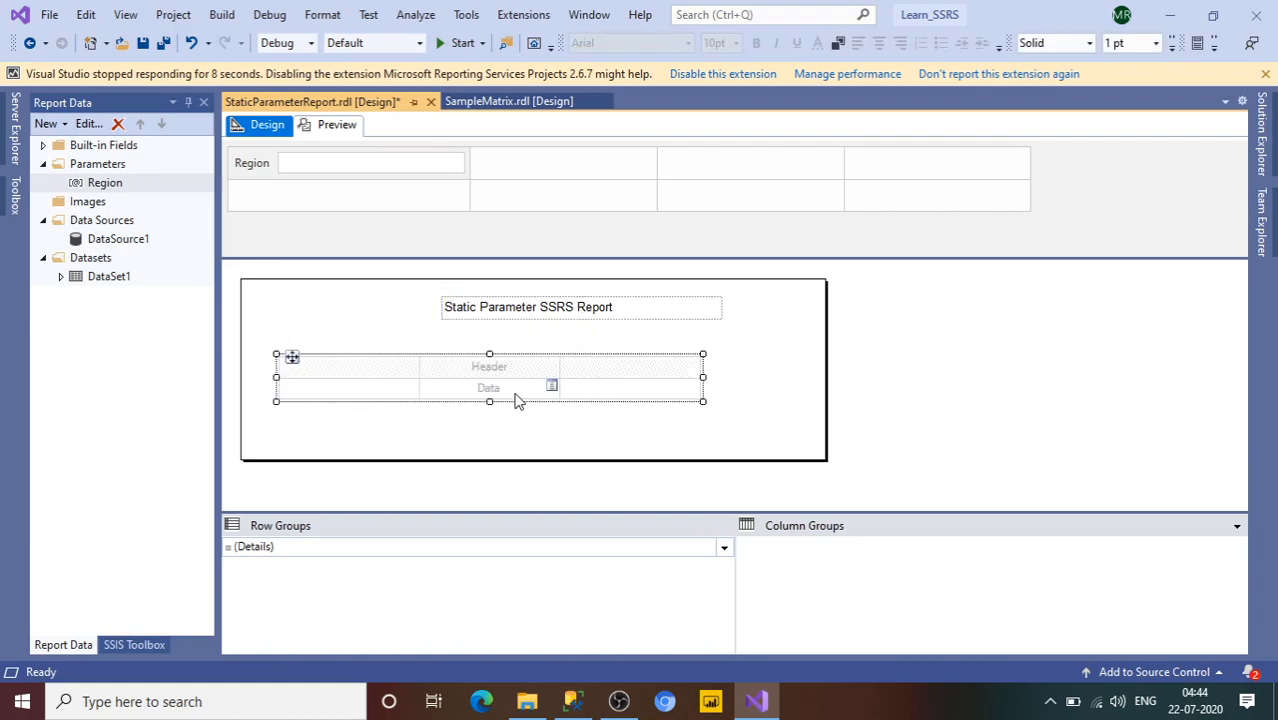
# Assign the SalesPersonName, ProductName and ItemsSold fields to the table's three data cells, in that order
pyautogui.click(411, 386)
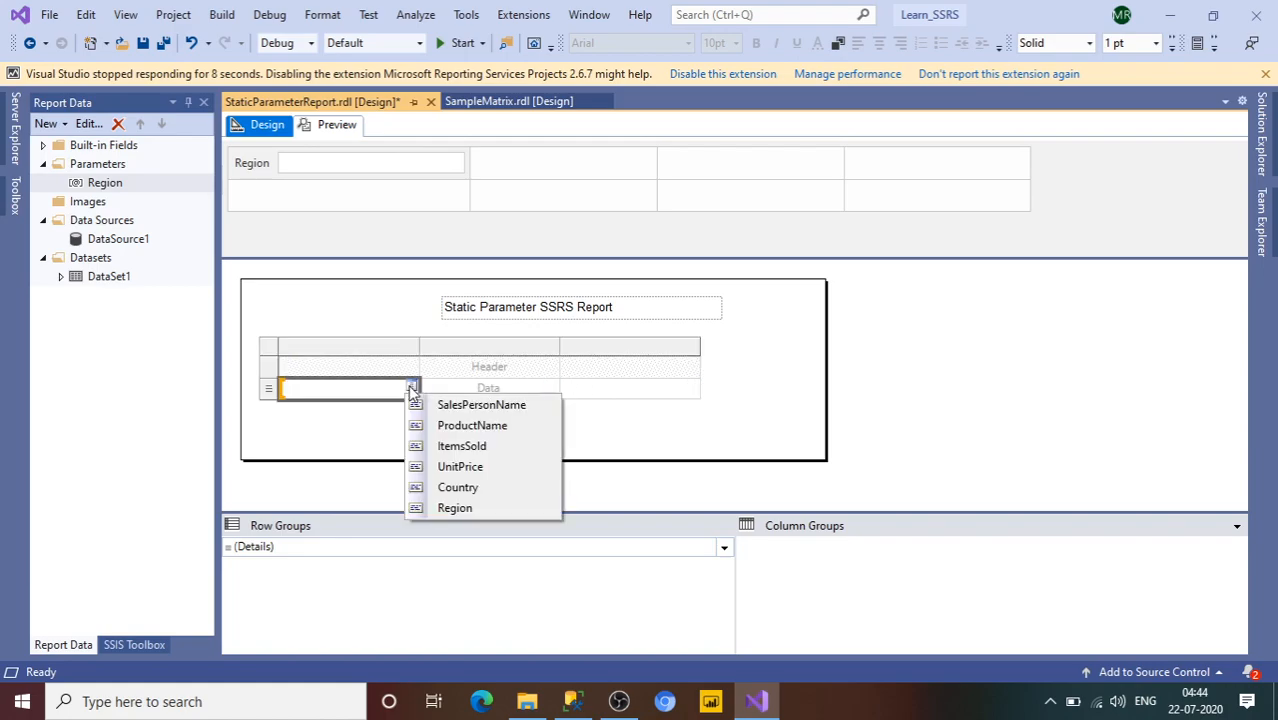
pyautogui.click(362, 445)
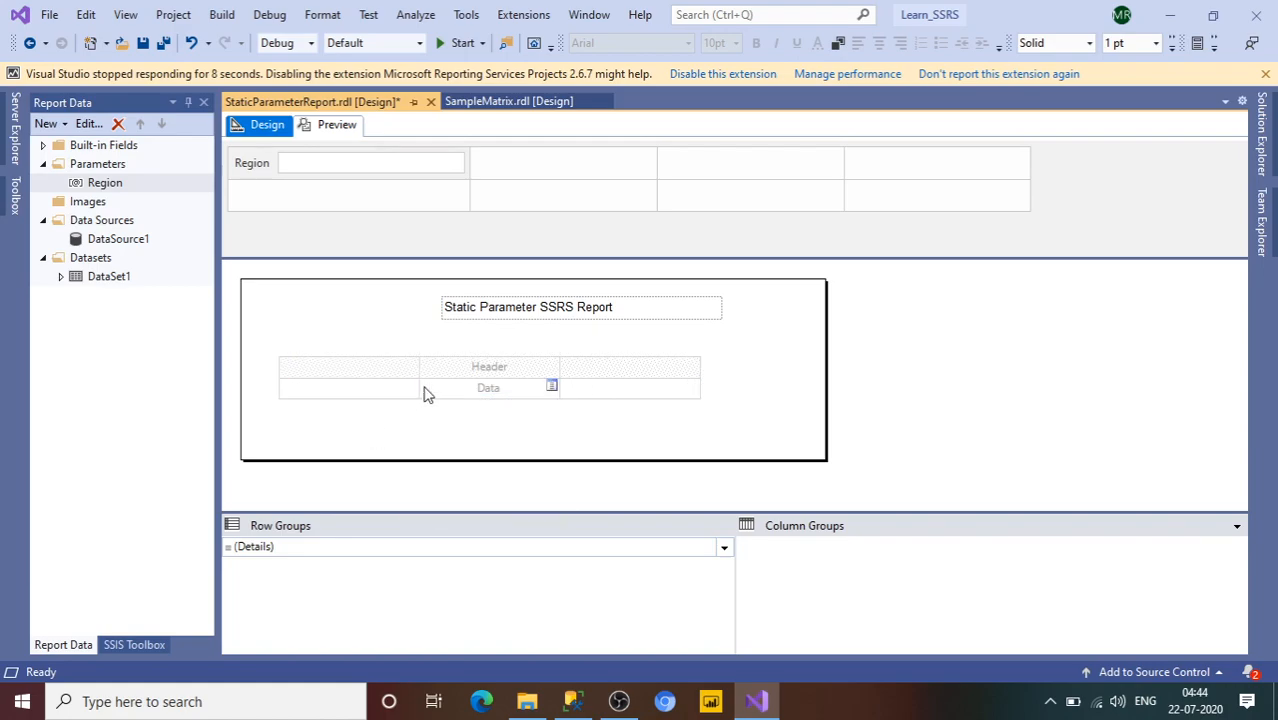
pyautogui.click(414, 386)
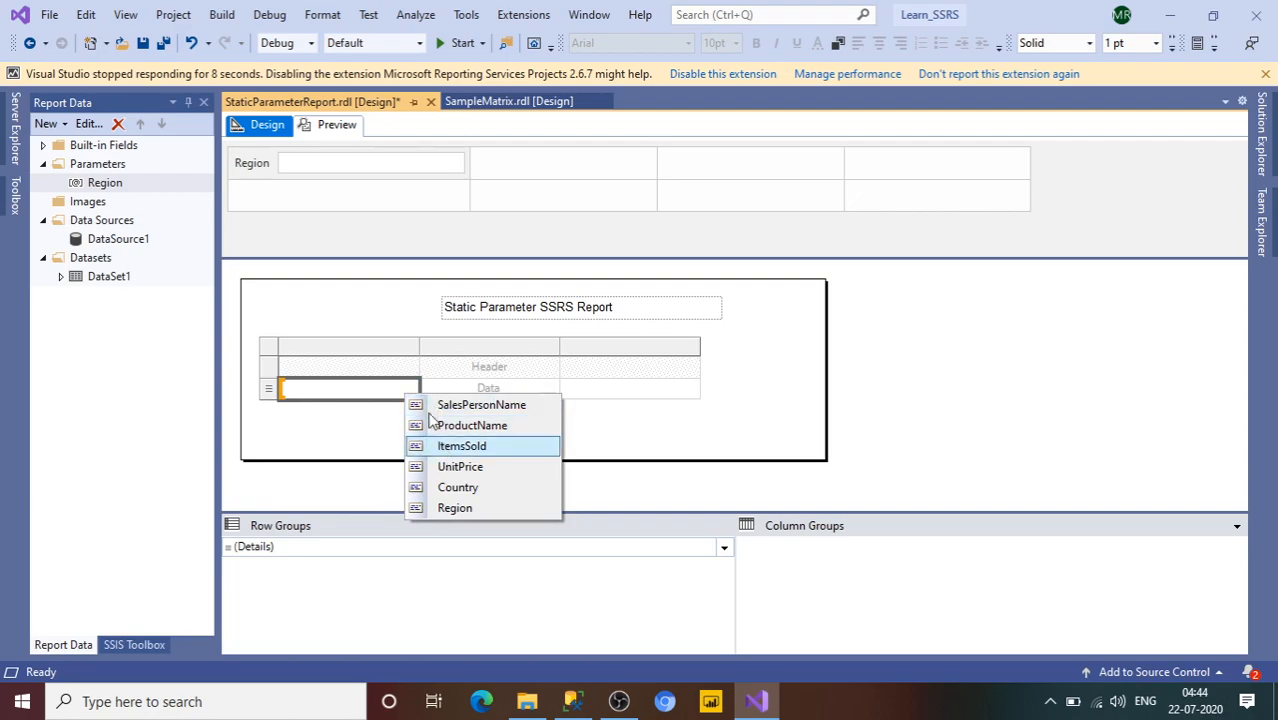
pyautogui.click(440, 408)
pyautogui.click(553, 387)
pyautogui.click(574, 430)
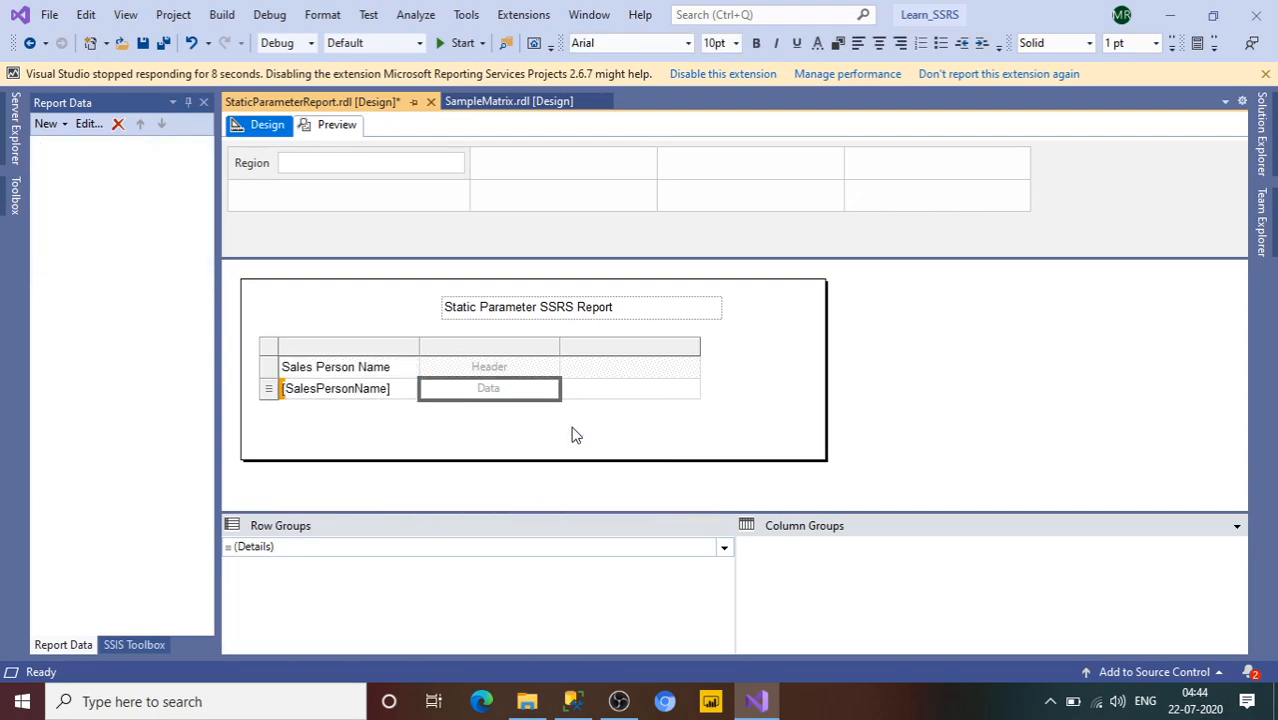
pyautogui.click(691, 388)
pyautogui.click(742, 446)
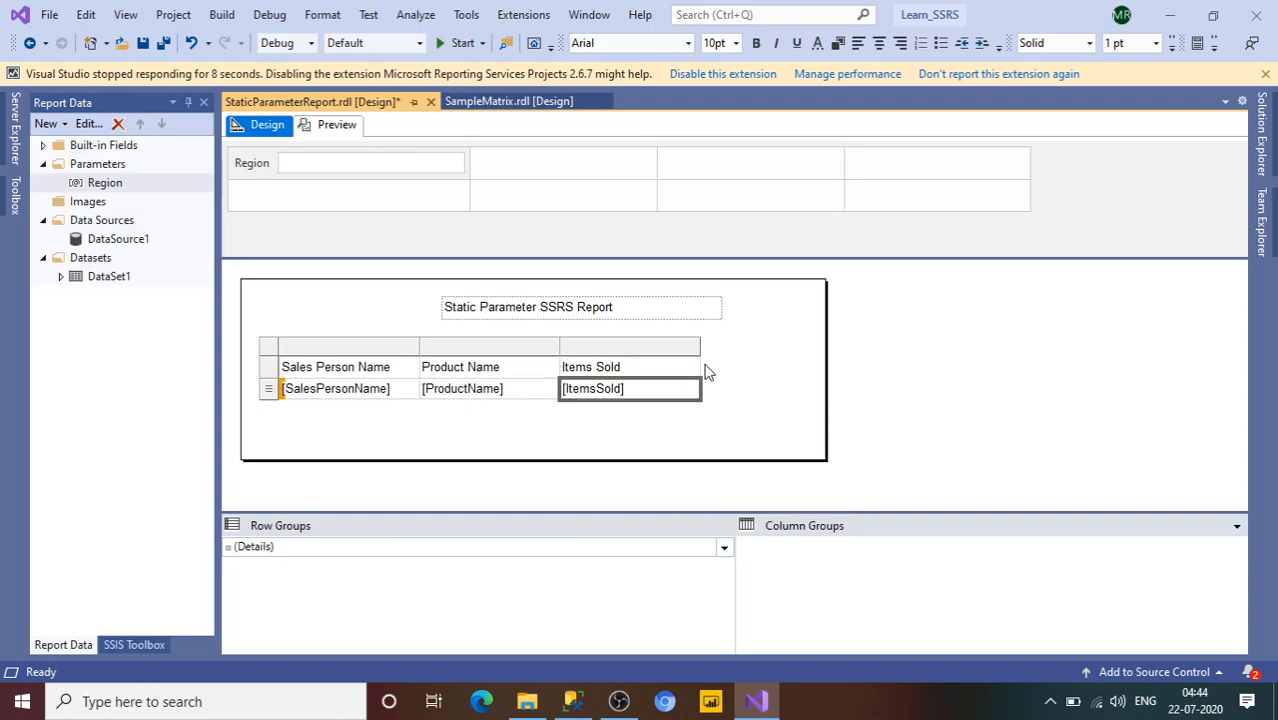
# Add UnitPrice and Country from DataSet1 as new table columns after Items Sold
pyautogui.click(61, 277)
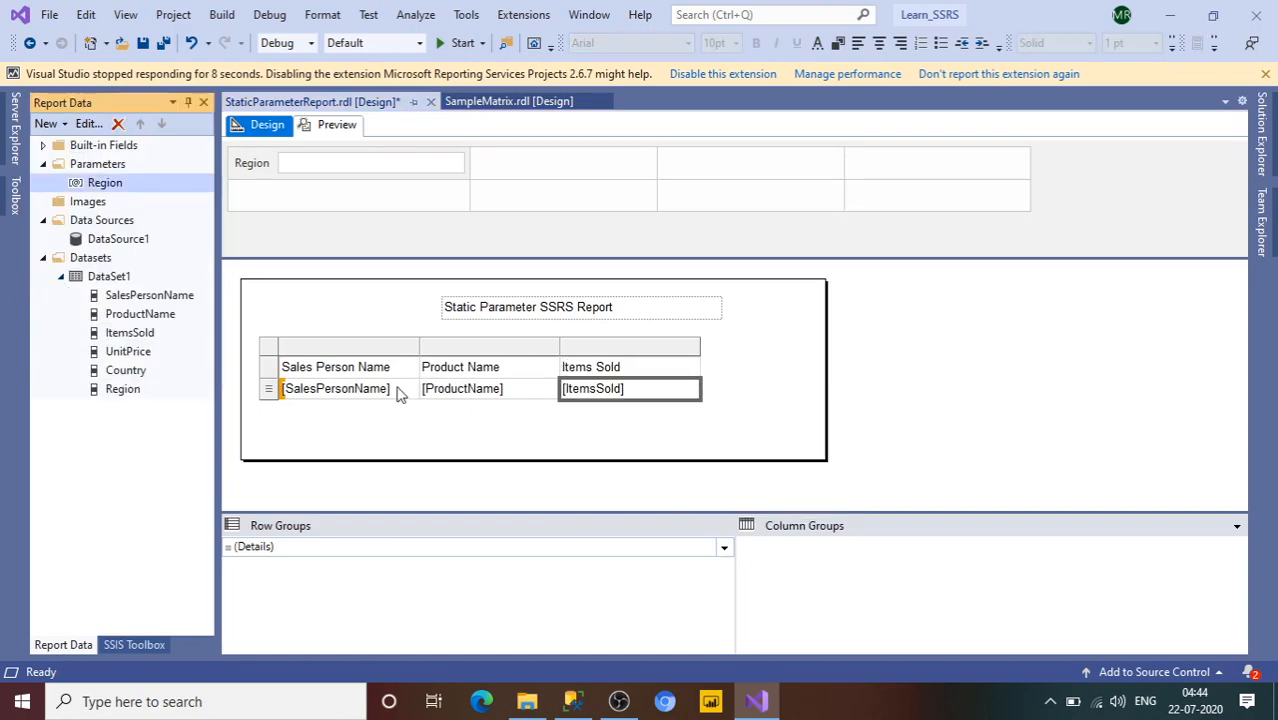
pyautogui.rightClick(668, 360)
pyautogui.moveTo(750, 372)
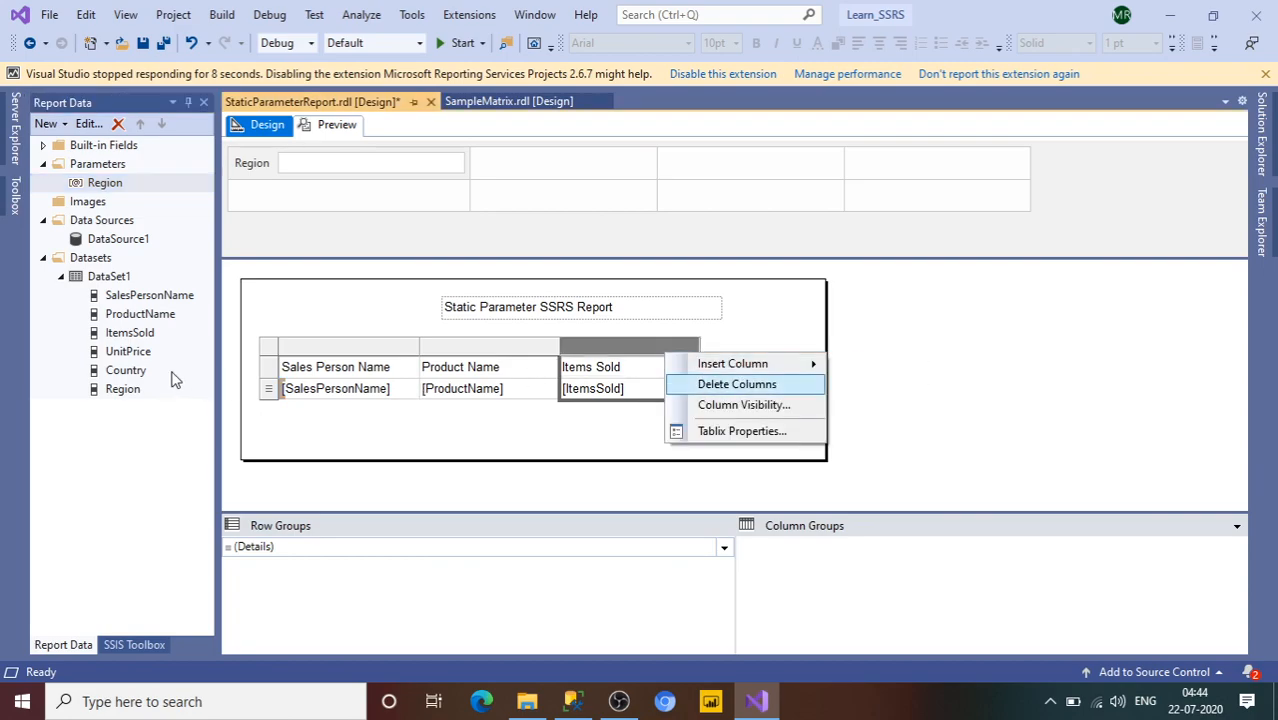
pyautogui.click(136, 352)
pyautogui.moveTo(136, 352); pyautogui.dragTo(702, 365)
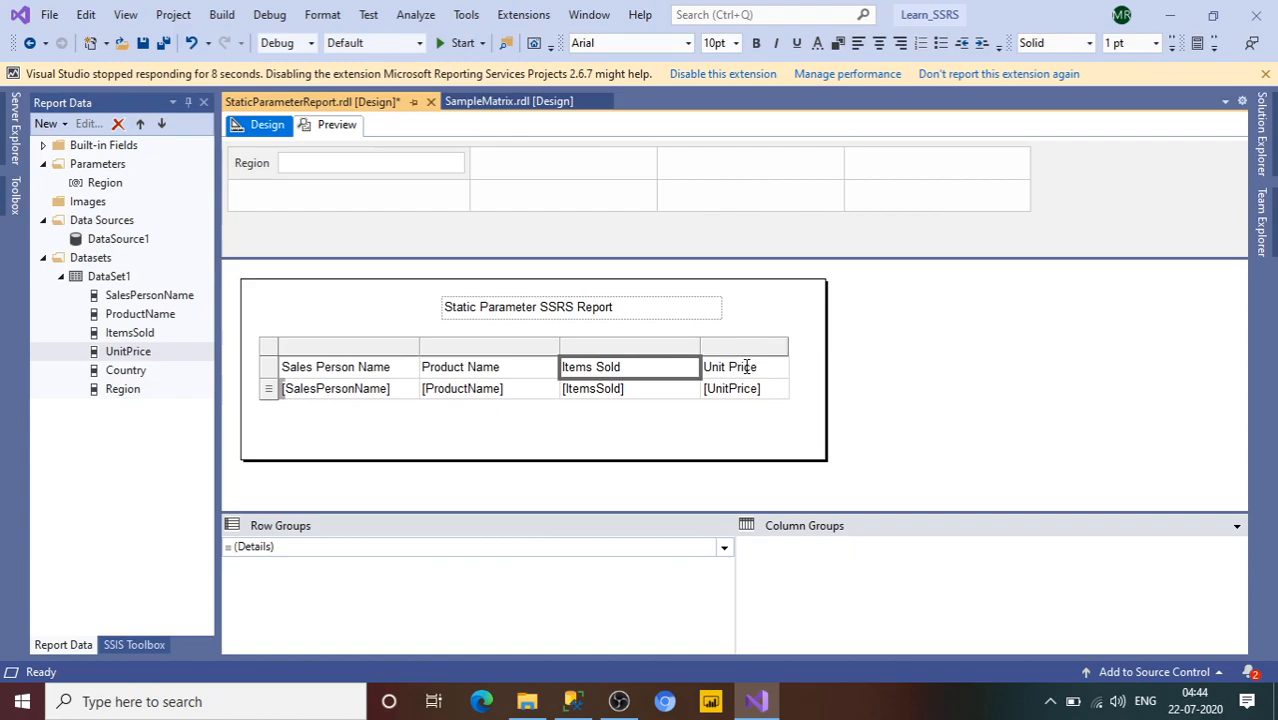
pyautogui.moveTo(131, 372); pyautogui.dragTo(789, 395)
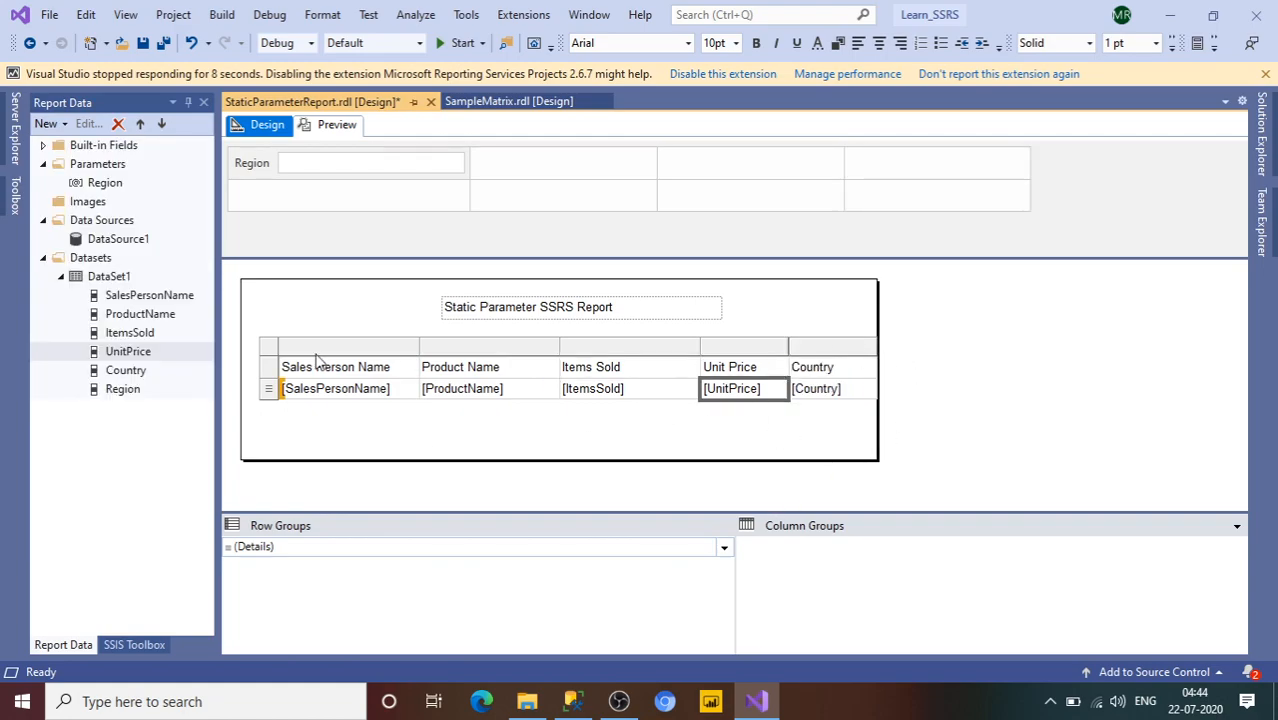
# Move the table slightly up and left in the report body, and add the Region field as its last column
pyautogui.click(268, 351)
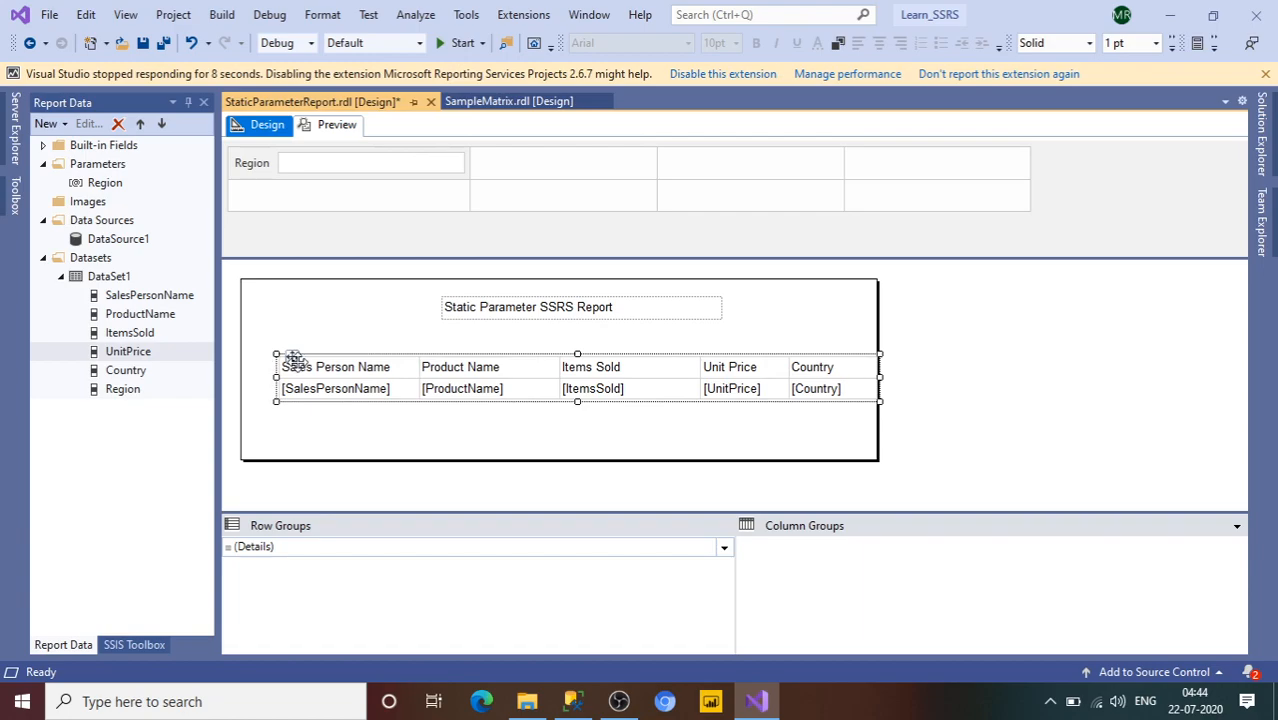
pyautogui.moveTo(288, 356); pyautogui.dragTo(270, 339)
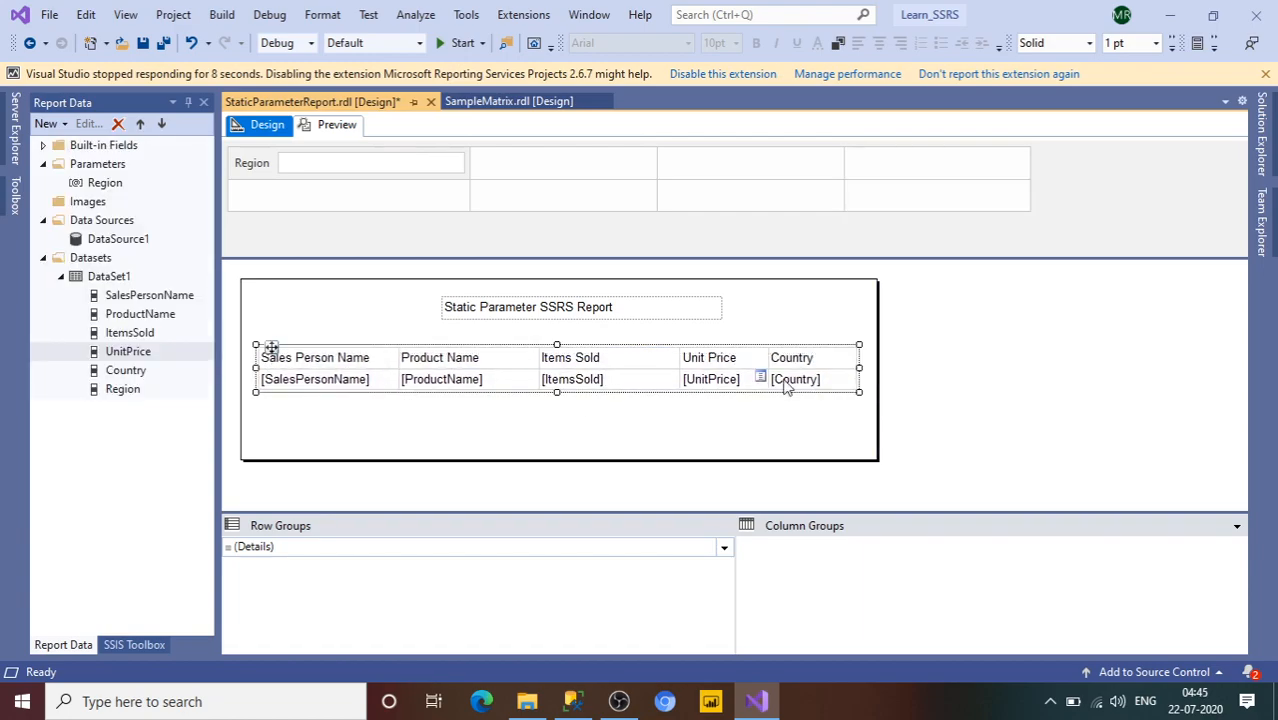
pyautogui.moveTo(126, 396); pyautogui.dragTo(858, 378)
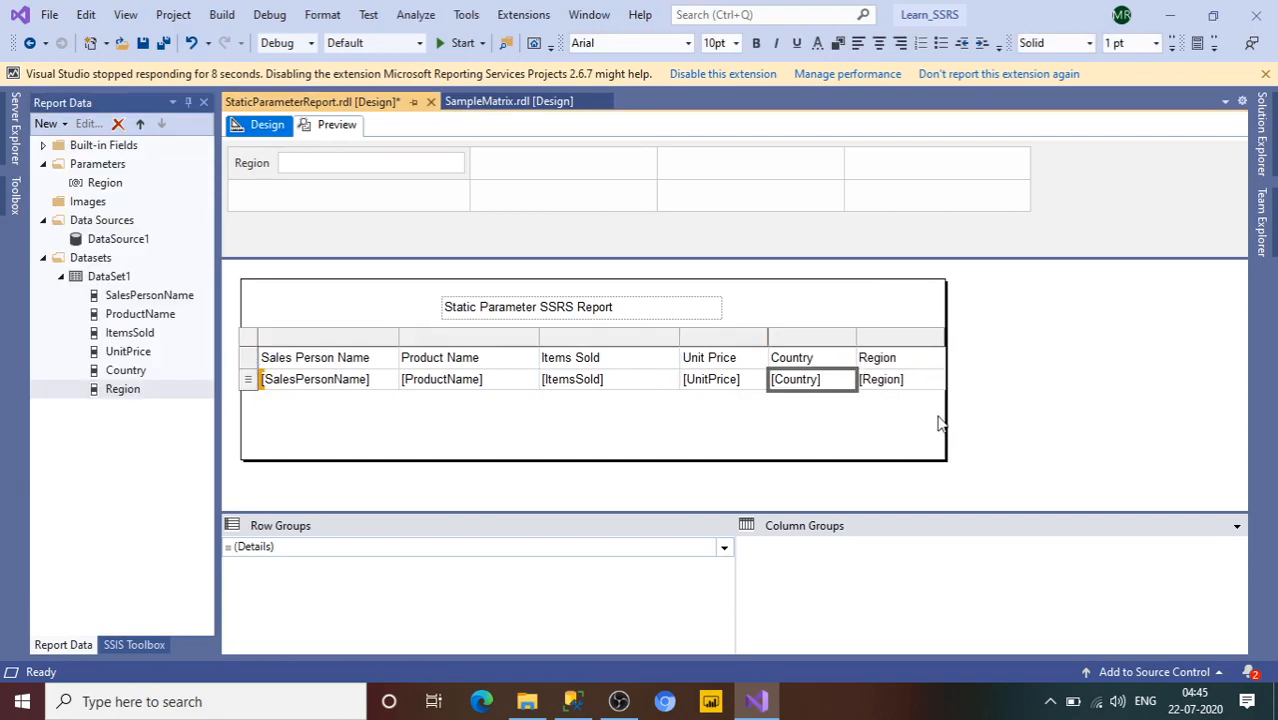
# Stretch the title text box in both directions to nearly span the table, and center its text
pyautogui.click(623, 311)
pyautogui.moveTo(721, 307); pyautogui.dragTo(914, 311)
pyautogui.moveTo(440, 308); pyautogui.dragTo(273, 300)
pyautogui.click(391, 307)
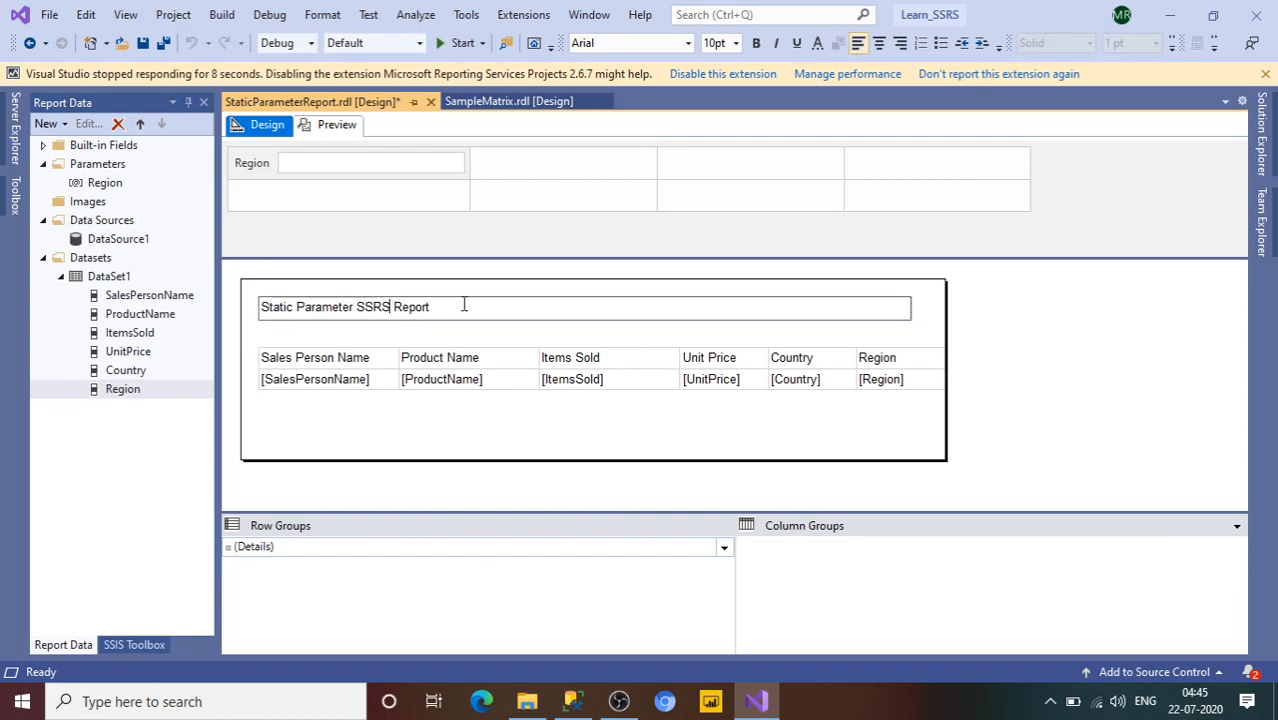
pyautogui.click(880, 46)
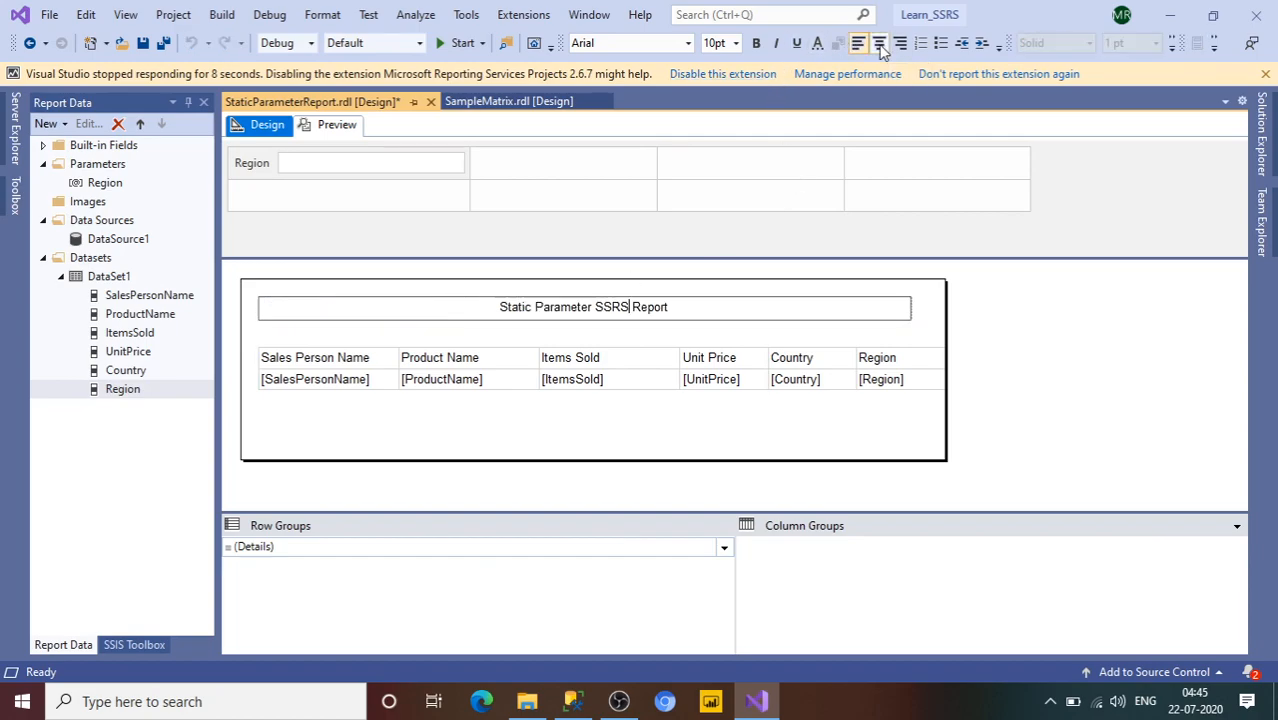
pyautogui.click(746, 436)
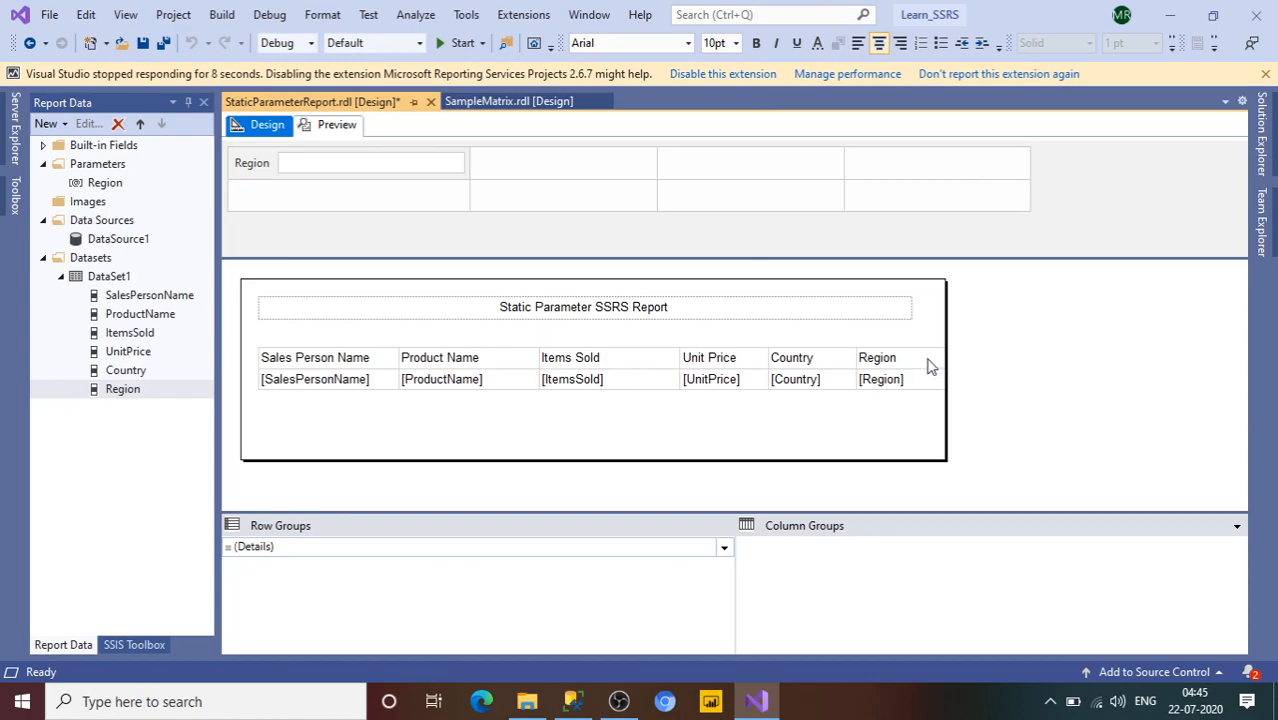
# Widen the report body to the right beyond the table, and make the table's header row bold
pyautogui.moveTo(944, 331); pyautogui.dragTo(1039, 334)
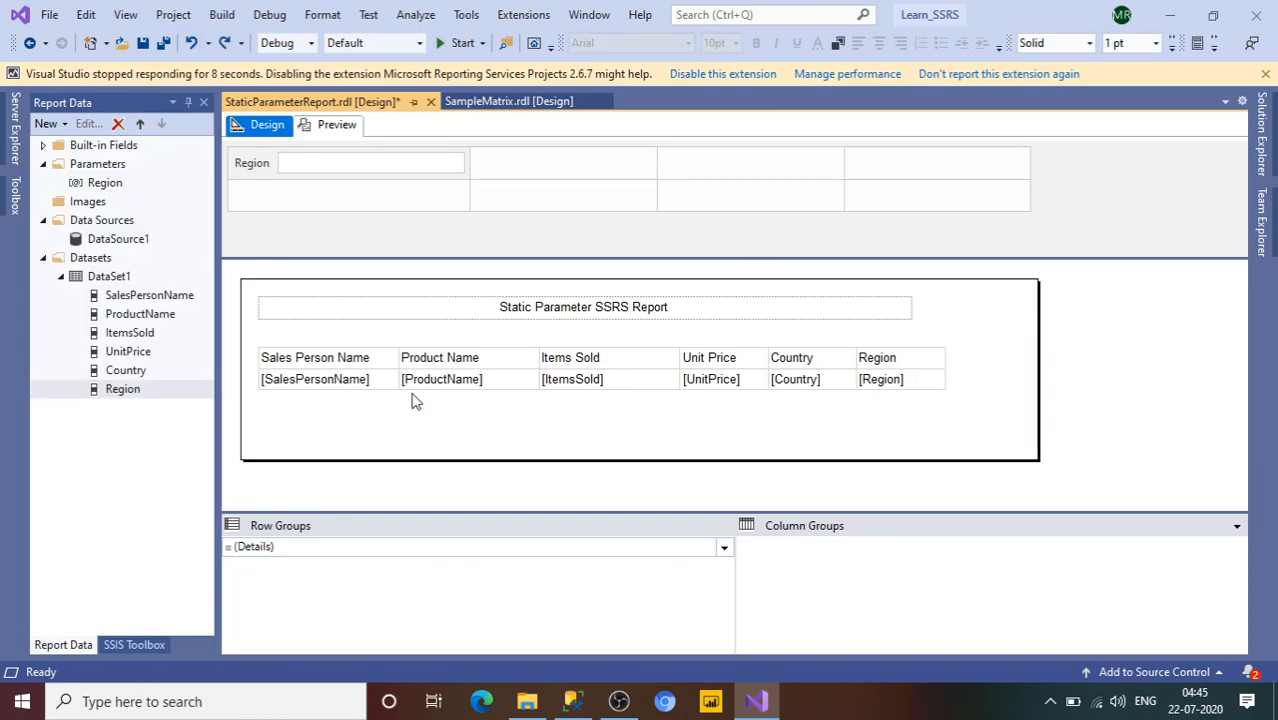
pyautogui.click(265, 358)
pyautogui.click(247, 357)
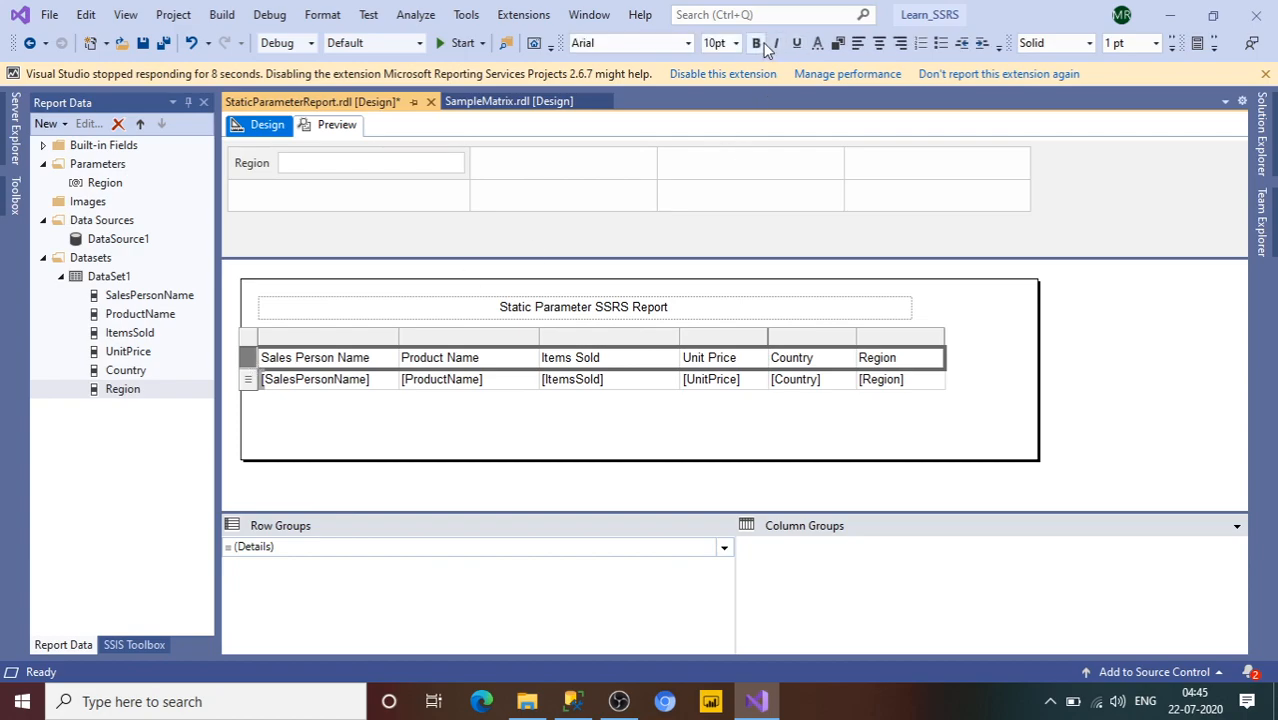
pyautogui.click(764, 45)
# Make the report title bold and give its text box a light grayish-blue background
pyautogui.click(434, 310)
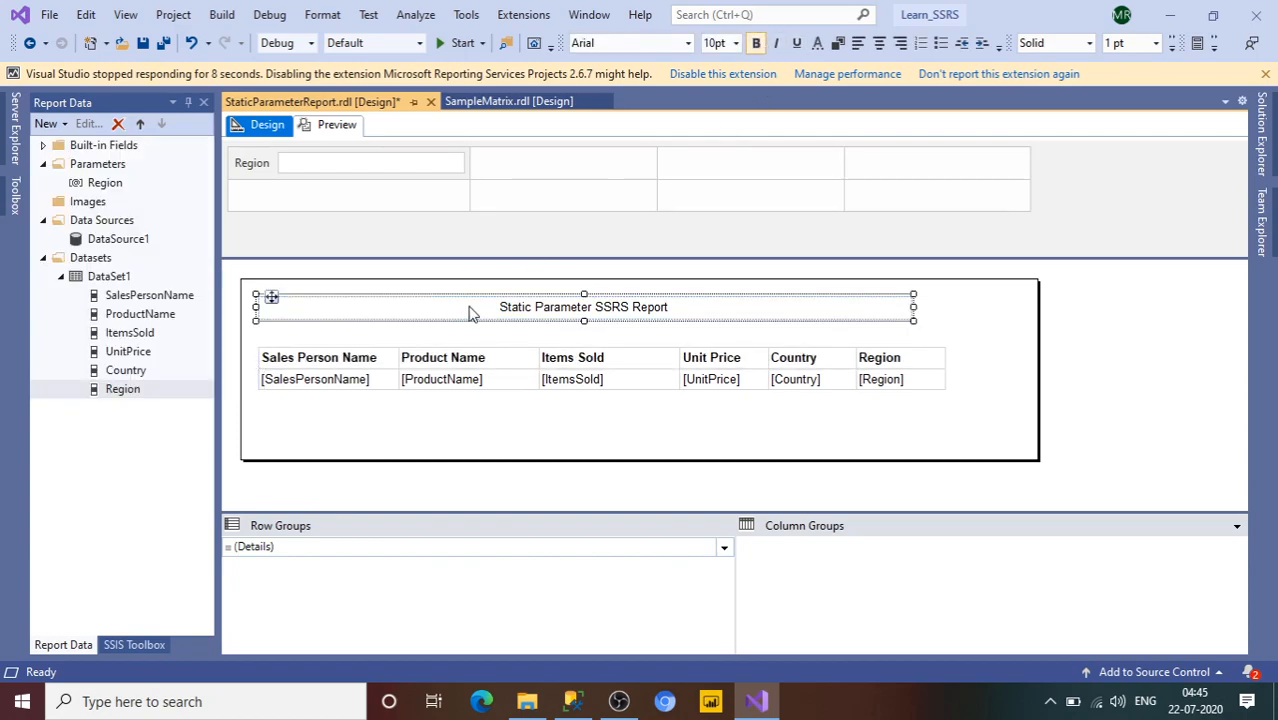
pyautogui.click(757, 44)
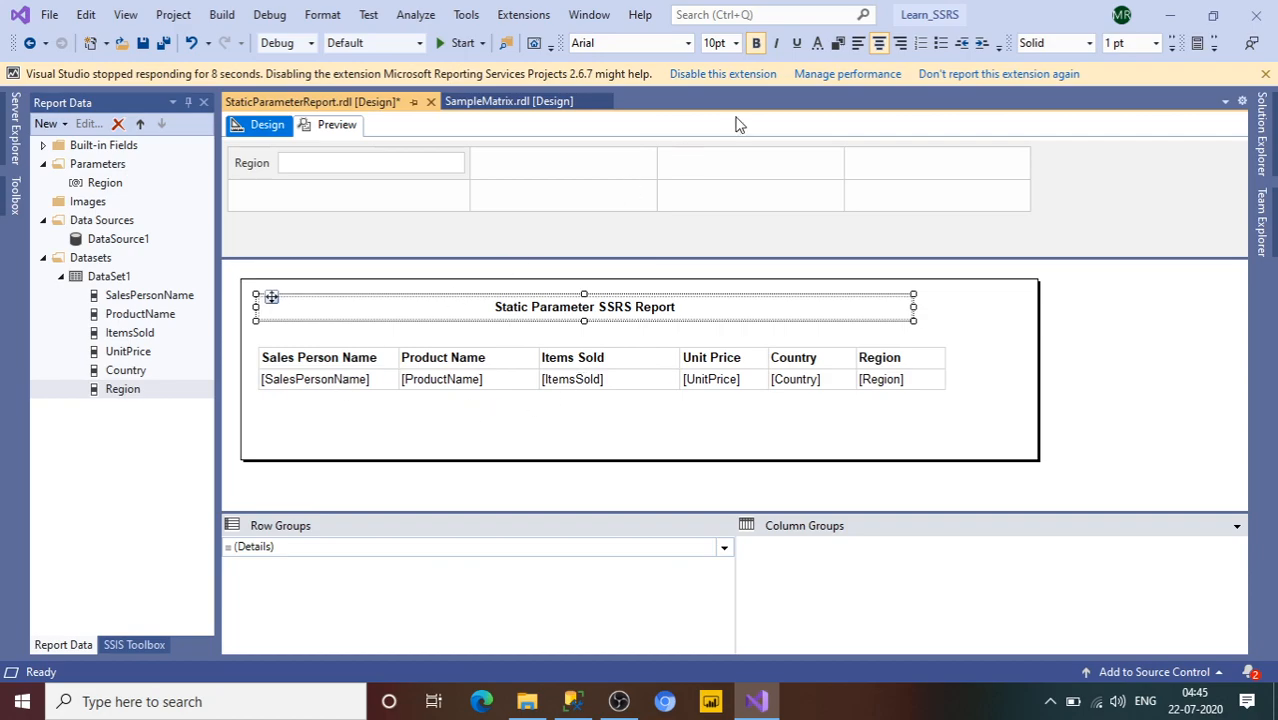
pyautogui.click(838, 44)
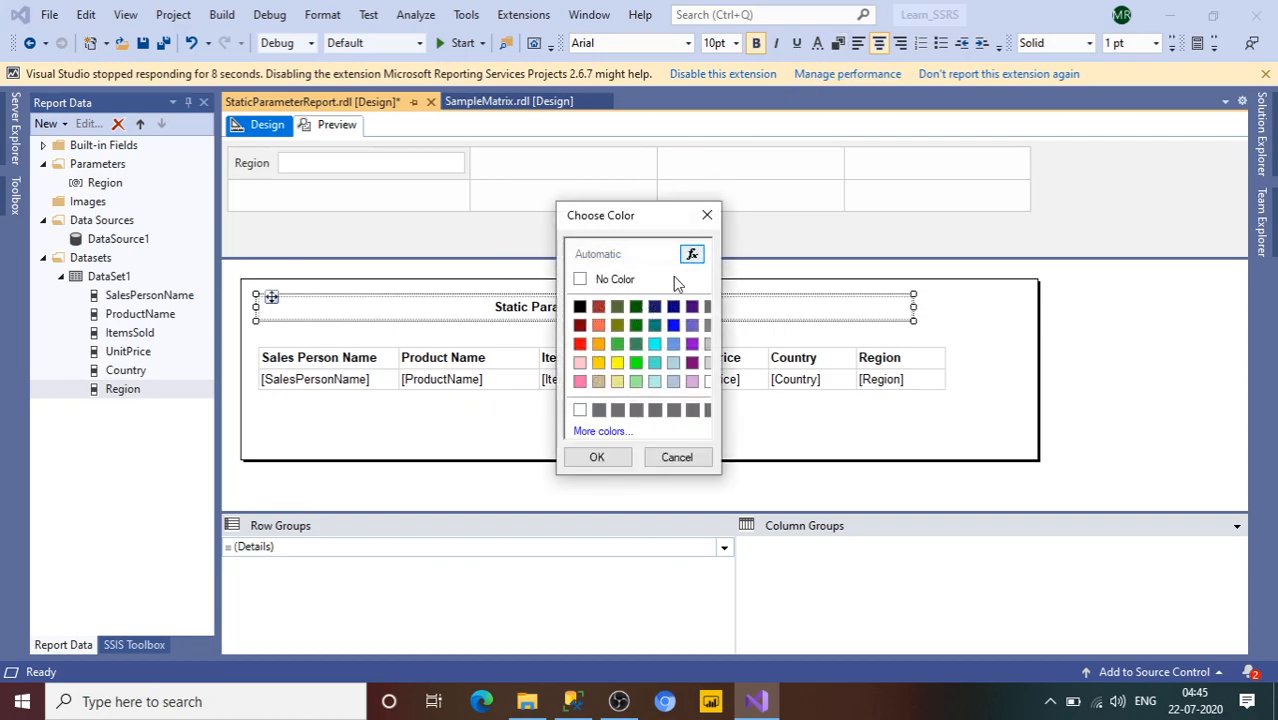
pyautogui.click(668, 381)
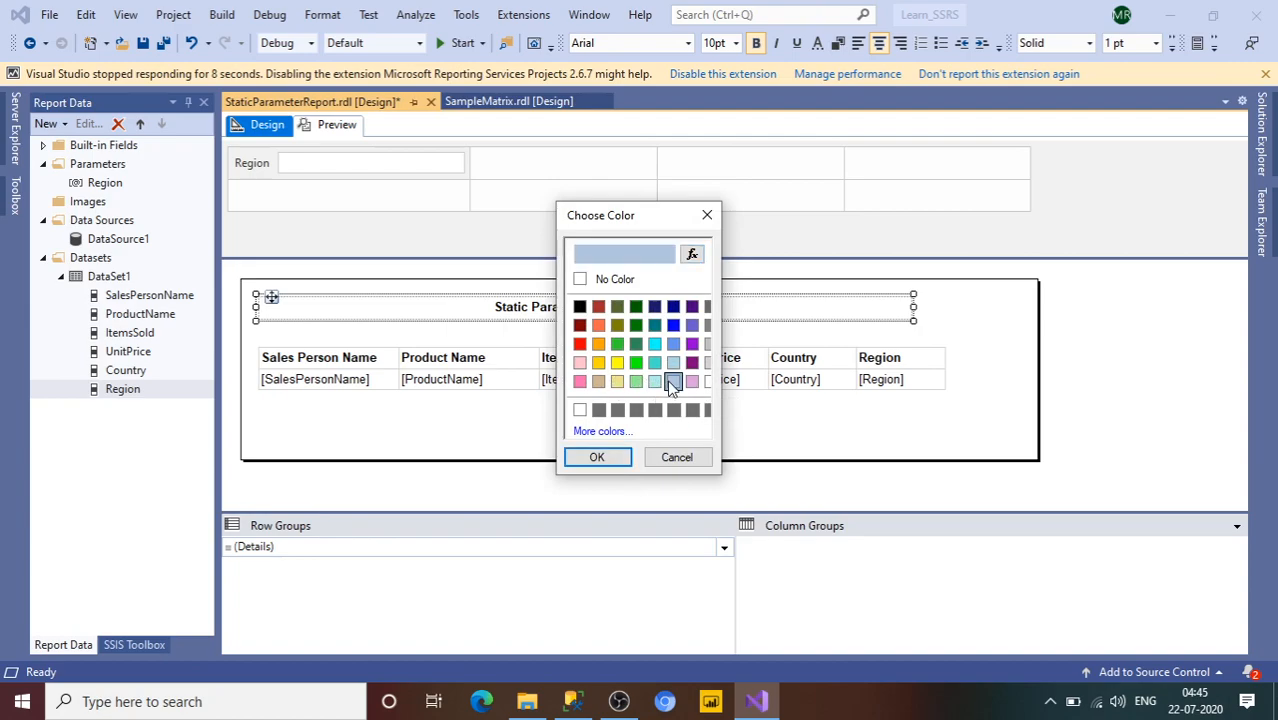
pyautogui.click(616, 457)
# Preview the report with ASIA as the Region parameter value
pyautogui.click(257, 366)
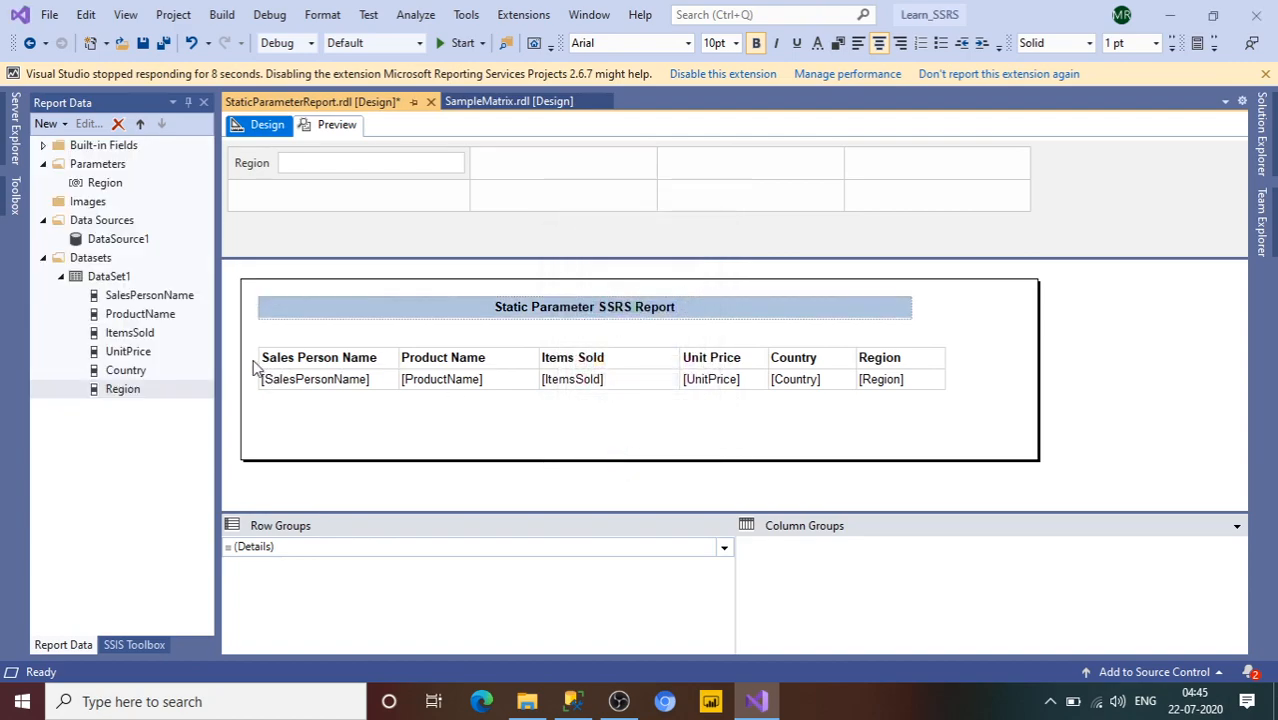
pyautogui.click(275, 362)
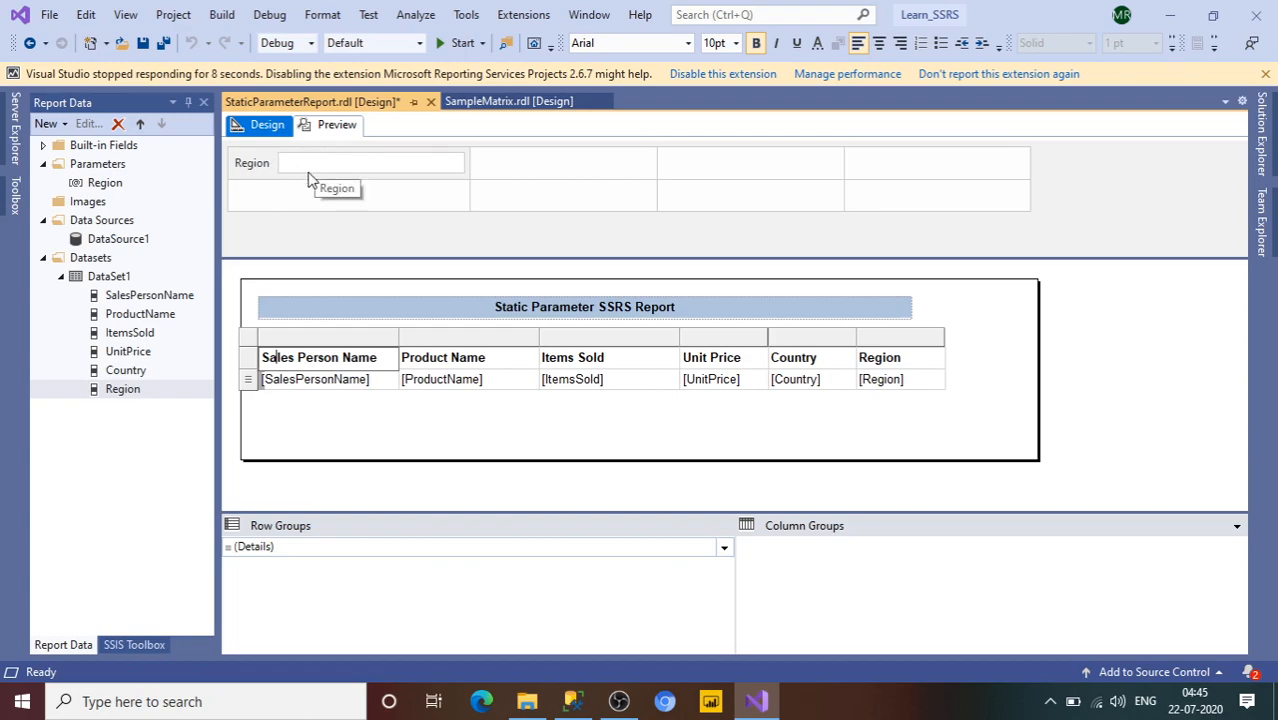
pyautogui.click(333, 135)
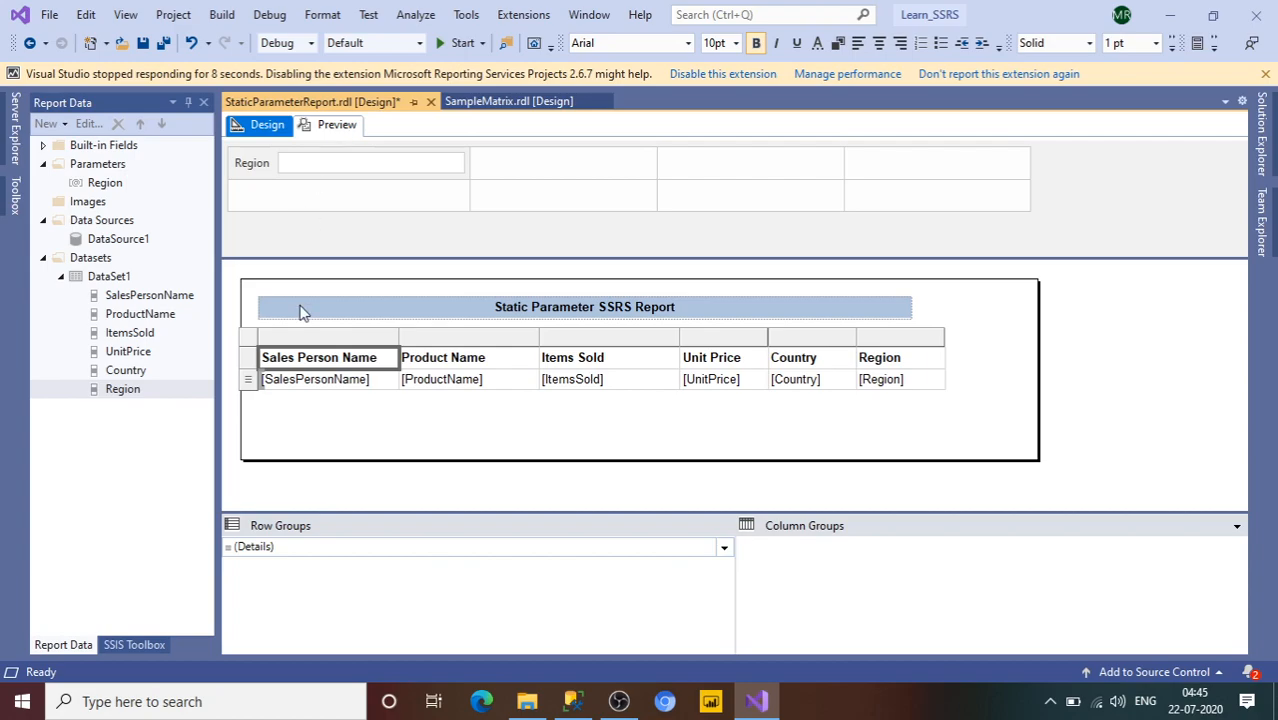
pyautogui.click(325, 137)
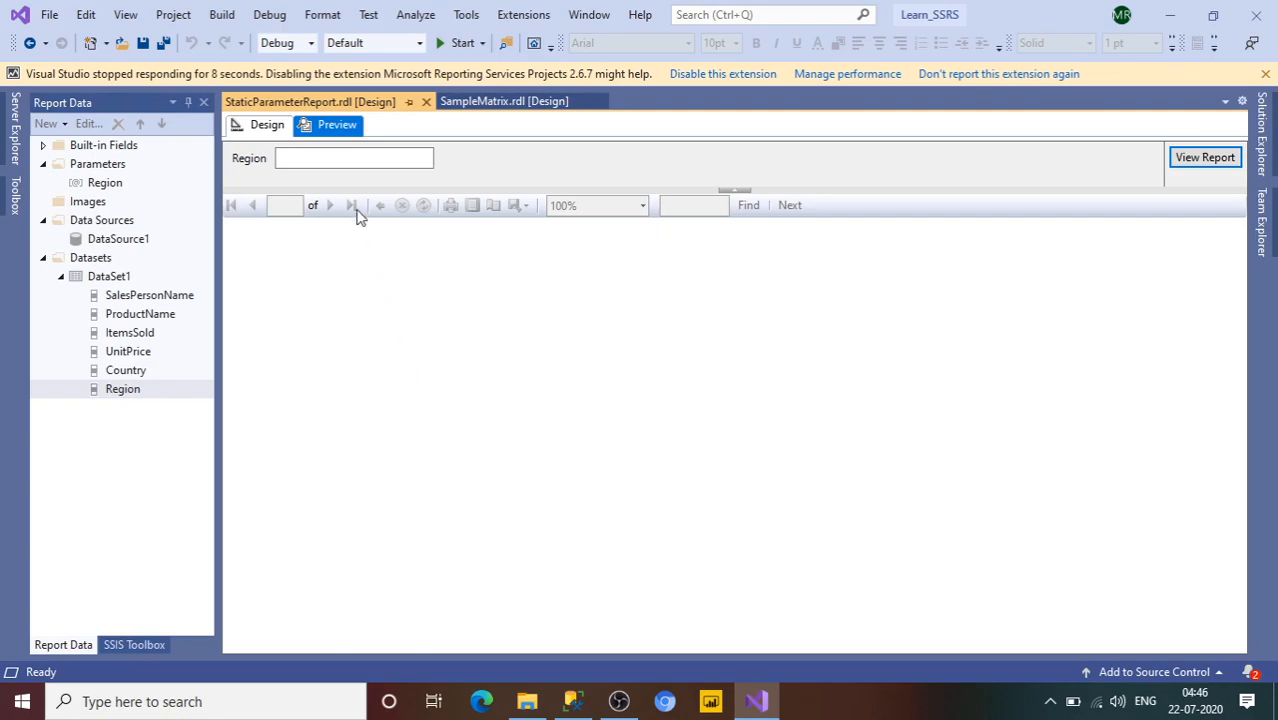
pyautogui.click(337, 157)
pyautogui.write('ASIA')
pyautogui.moveTo(328, 164); pyautogui.dragTo(279, 160)
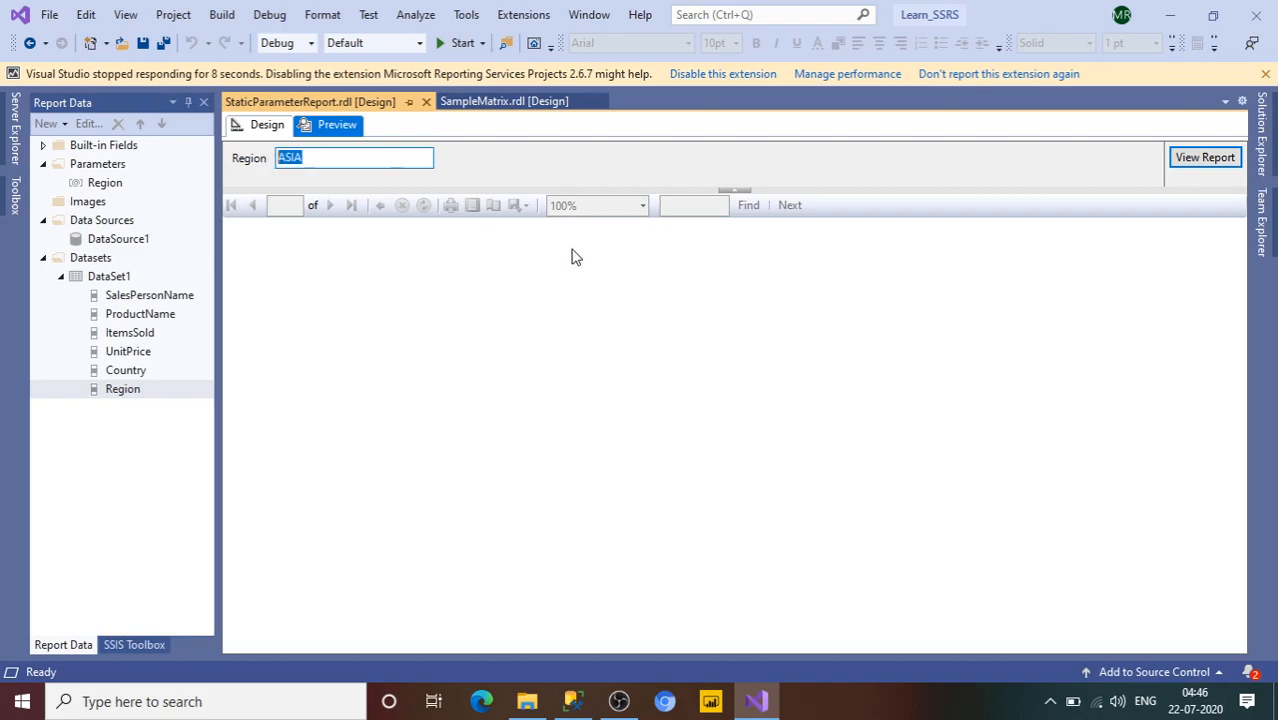
pyautogui.click(1214, 157)
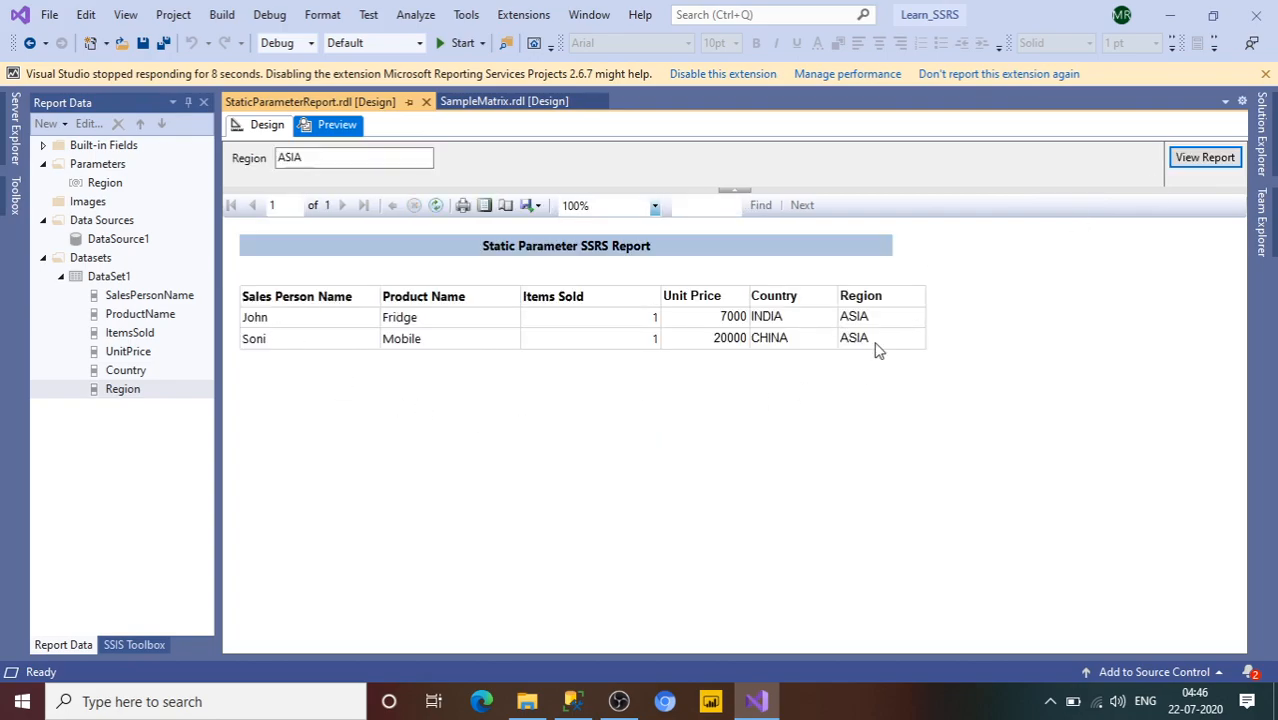
# Run the report preview for the Region EUROPE, and again for NORTH AMERICA
pyautogui.moveTo(359, 164); pyautogui.dragTo(253, 163)
pyautogui.write('EUROPE')
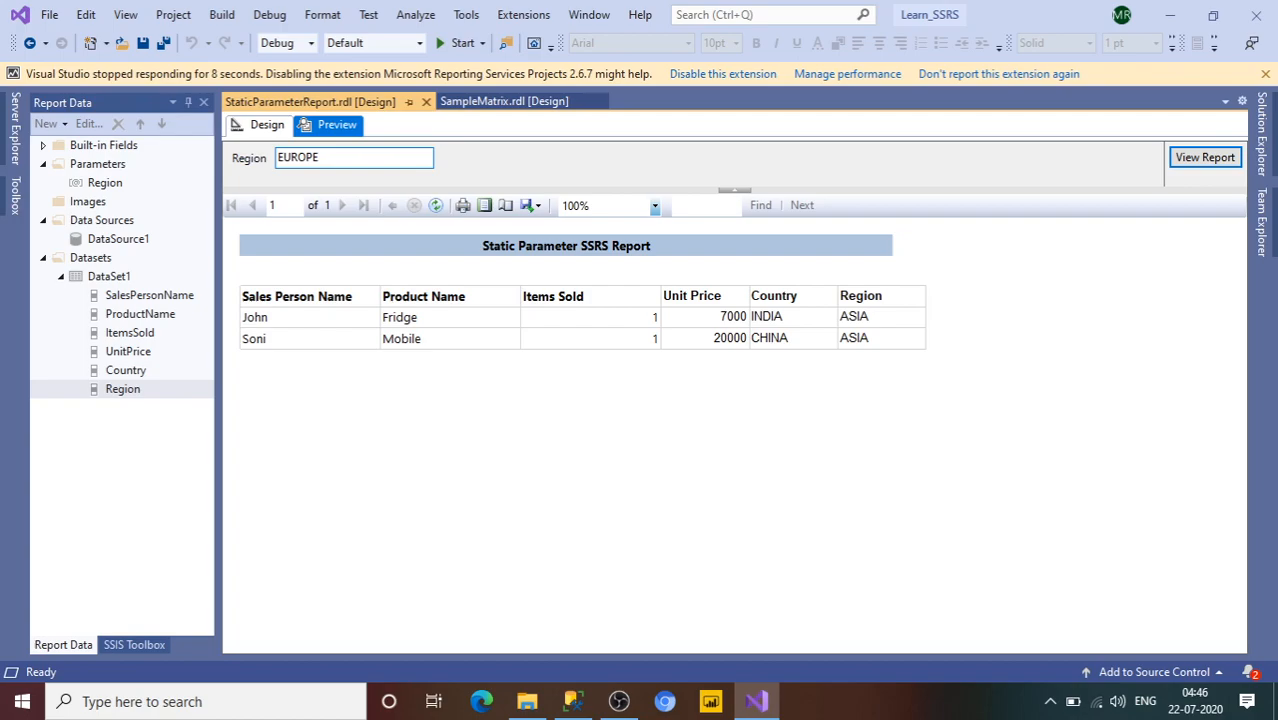
pyautogui.click(1216, 162)
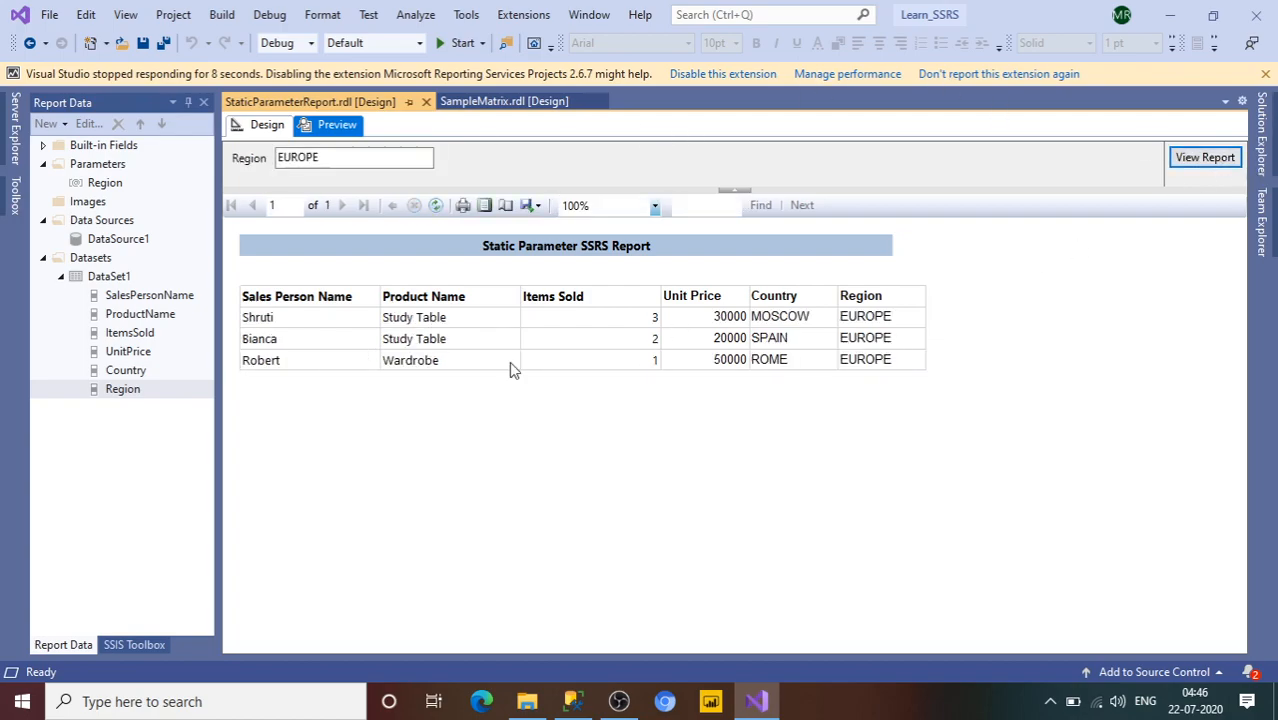
pyautogui.doubleClick(297, 157)
pyautogui.write('NORTH AMERICA')
pyautogui.click(1230, 160)
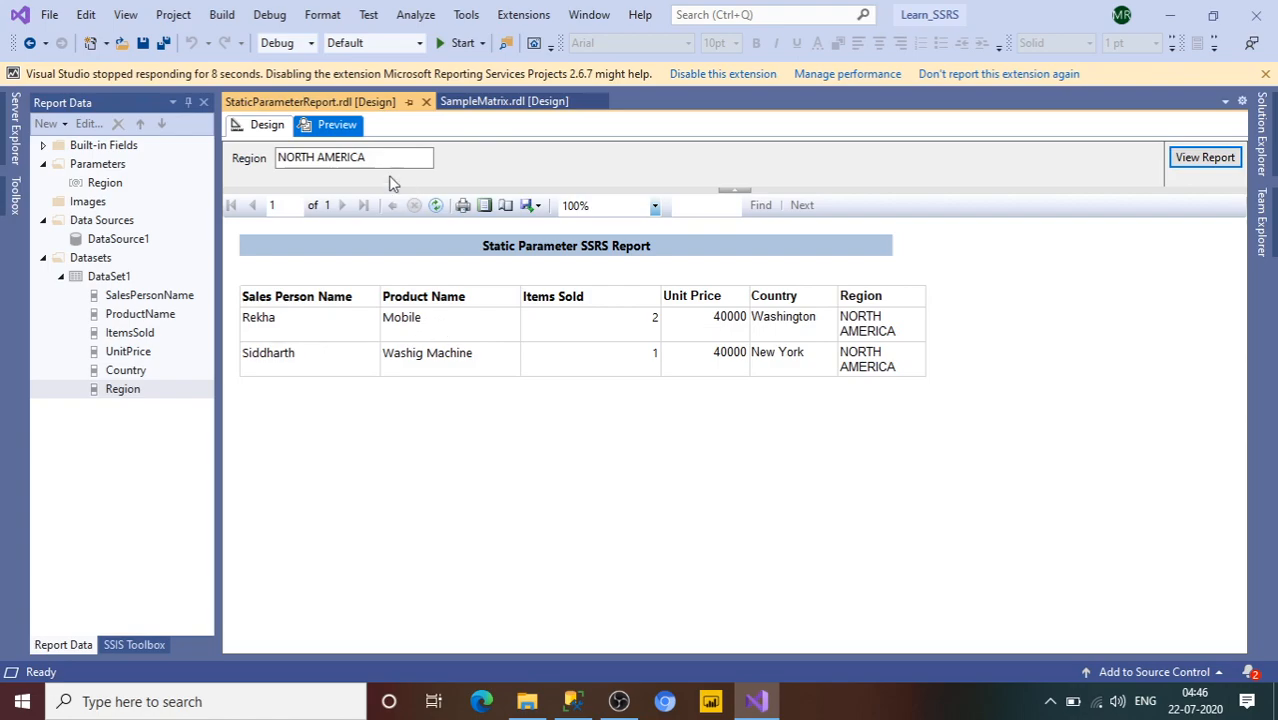
# Run the report with the Region spelled NORTHAMERICA without a space, and rerun it with NORTH AMERICA
pyautogui.click(318, 157)
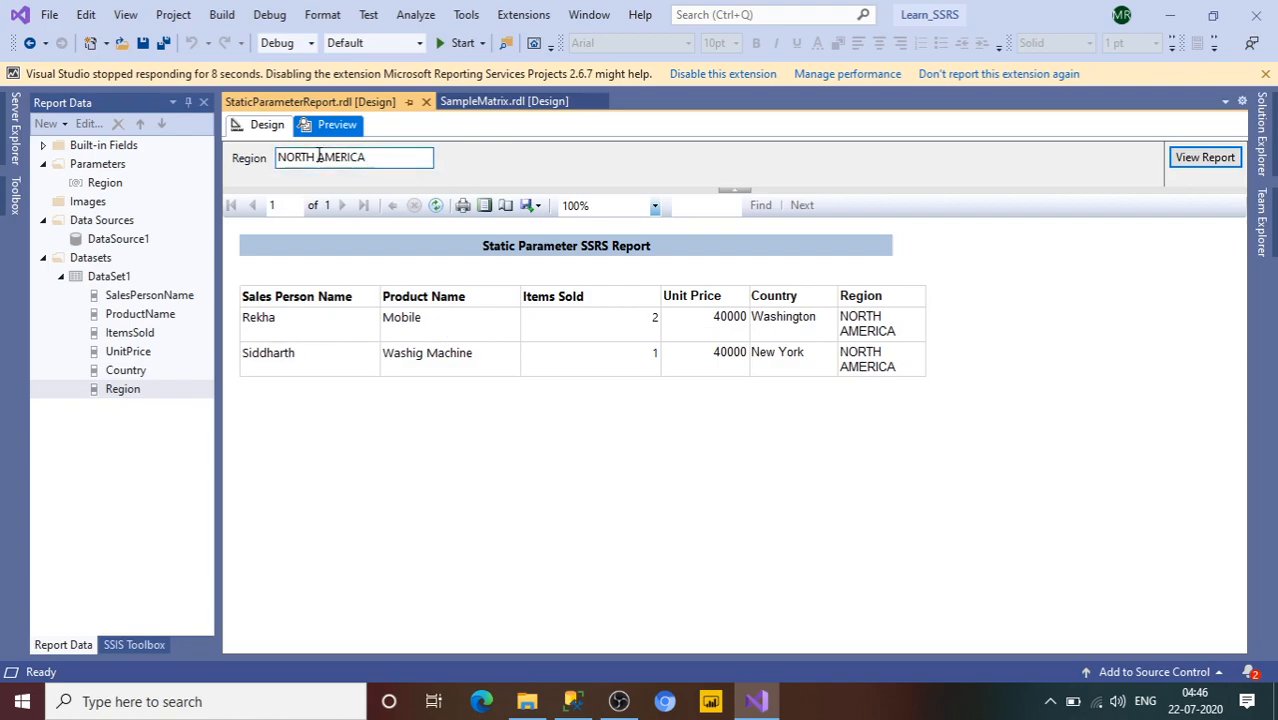
pyautogui.moveTo(380, 157); pyautogui.dragTo(274, 168)
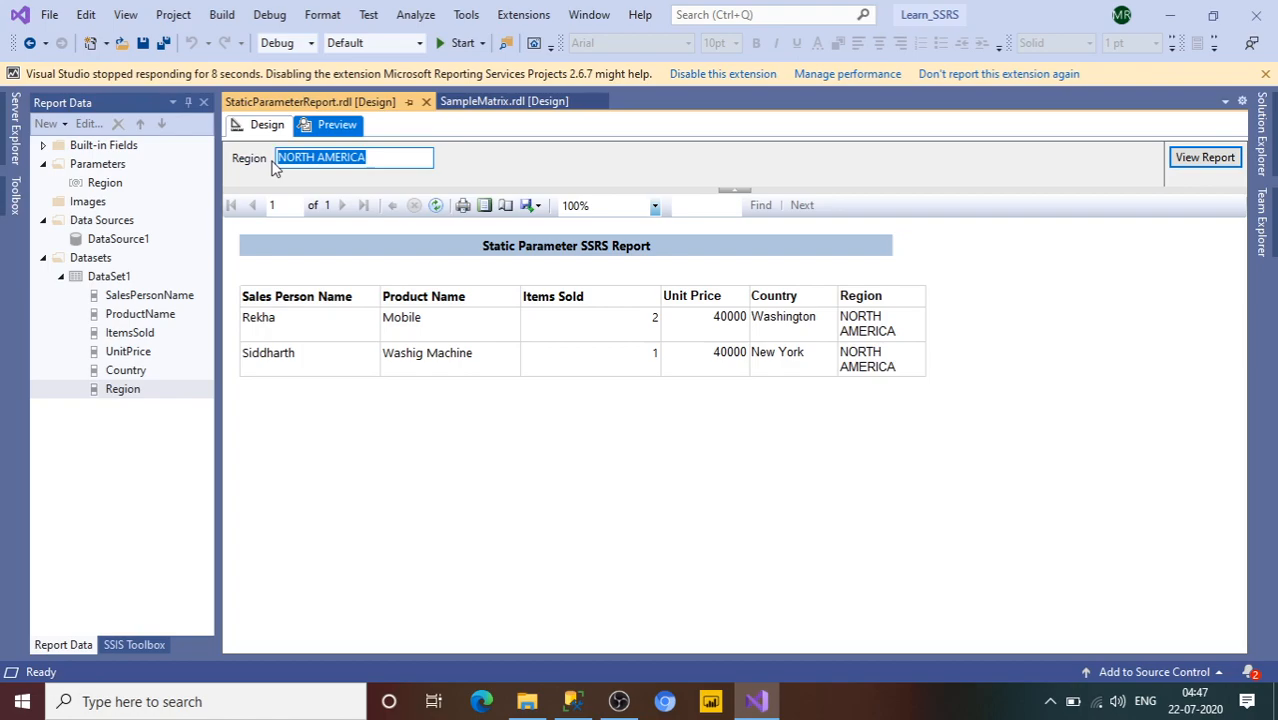
pyautogui.click(318, 160)
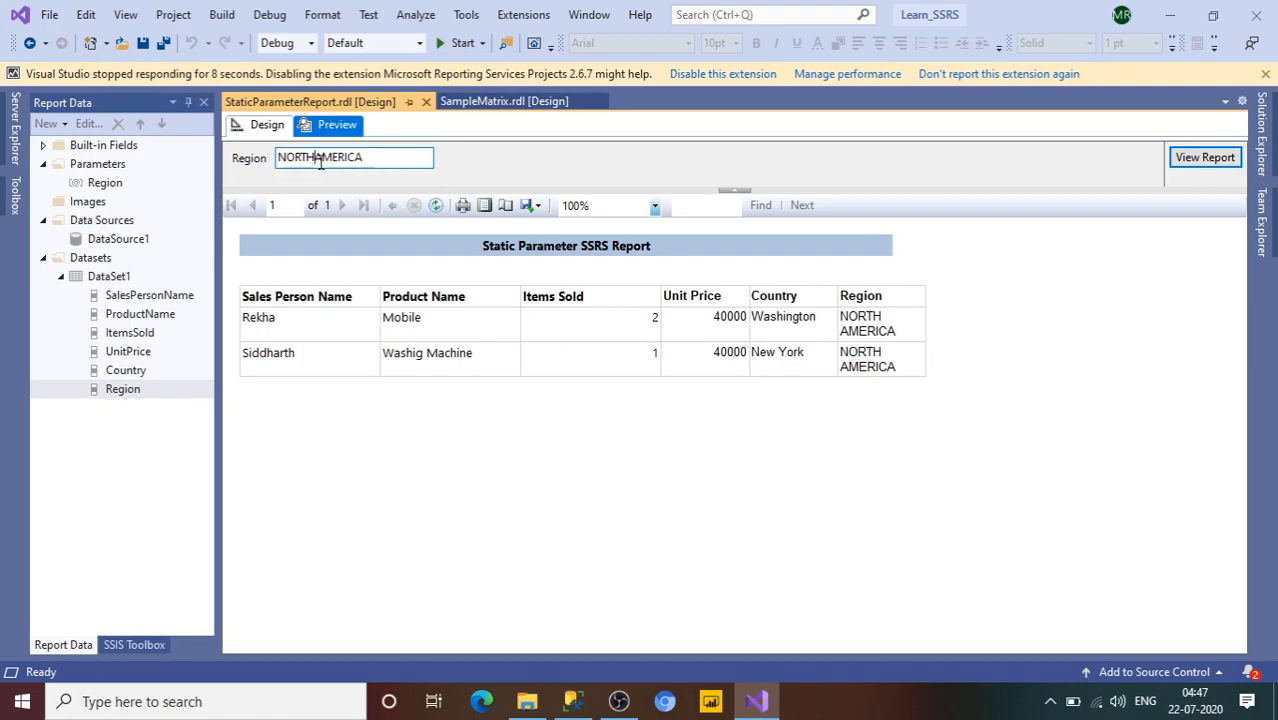
pyautogui.click(1181, 163)
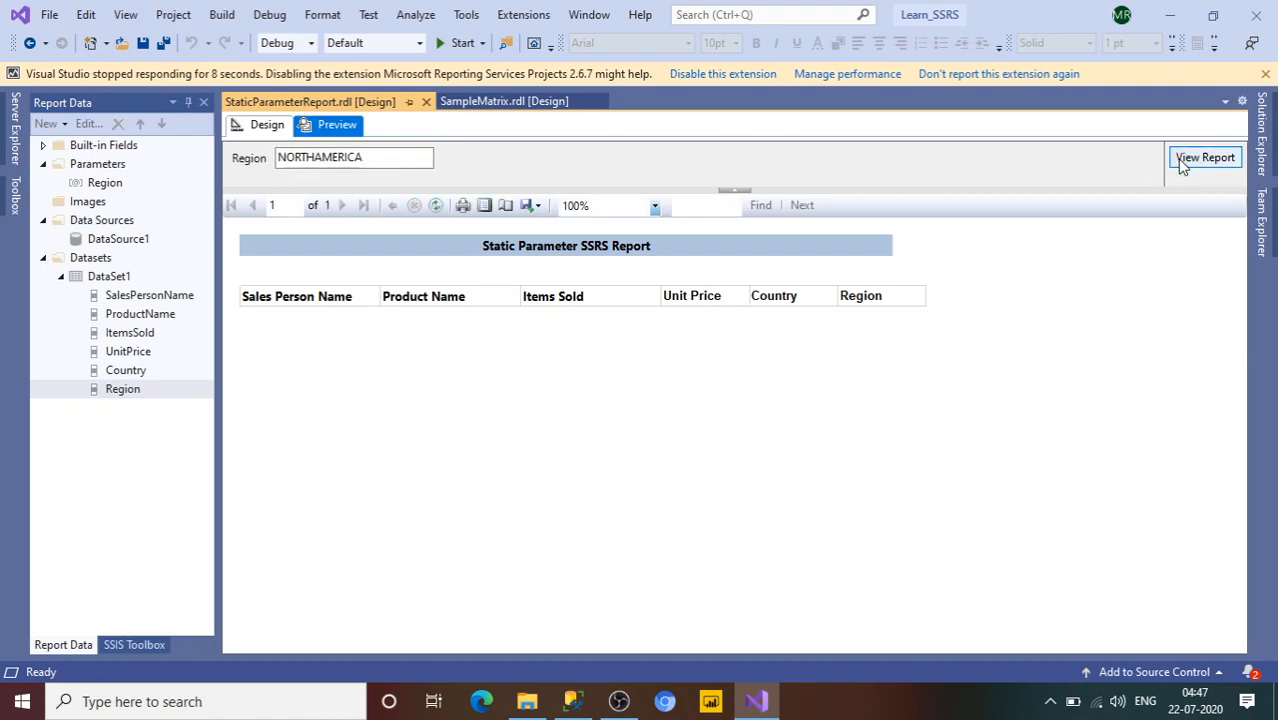
pyautogui.click(316, 157)
pyautogui.click(1198, 158)
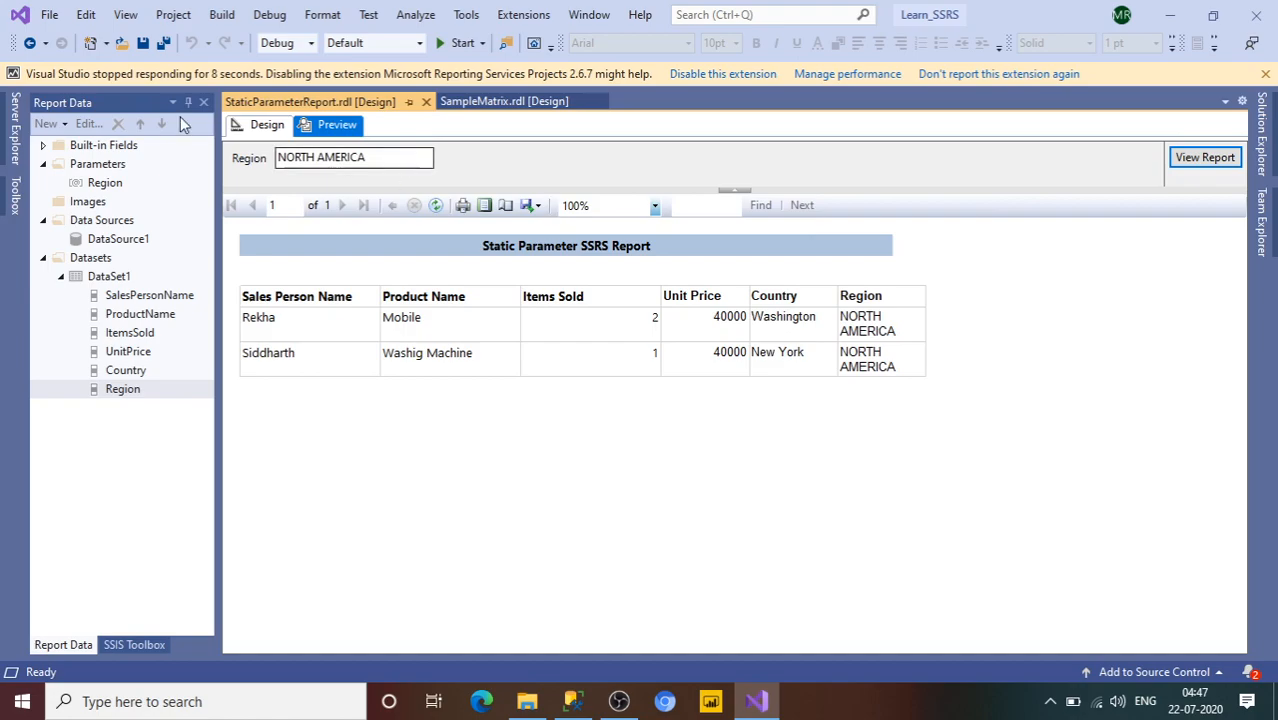
# Return to the report design, open the Region parameter's properties, and review its name, prompt, data type choices and visibility options
pyautogui.click(267, 125)
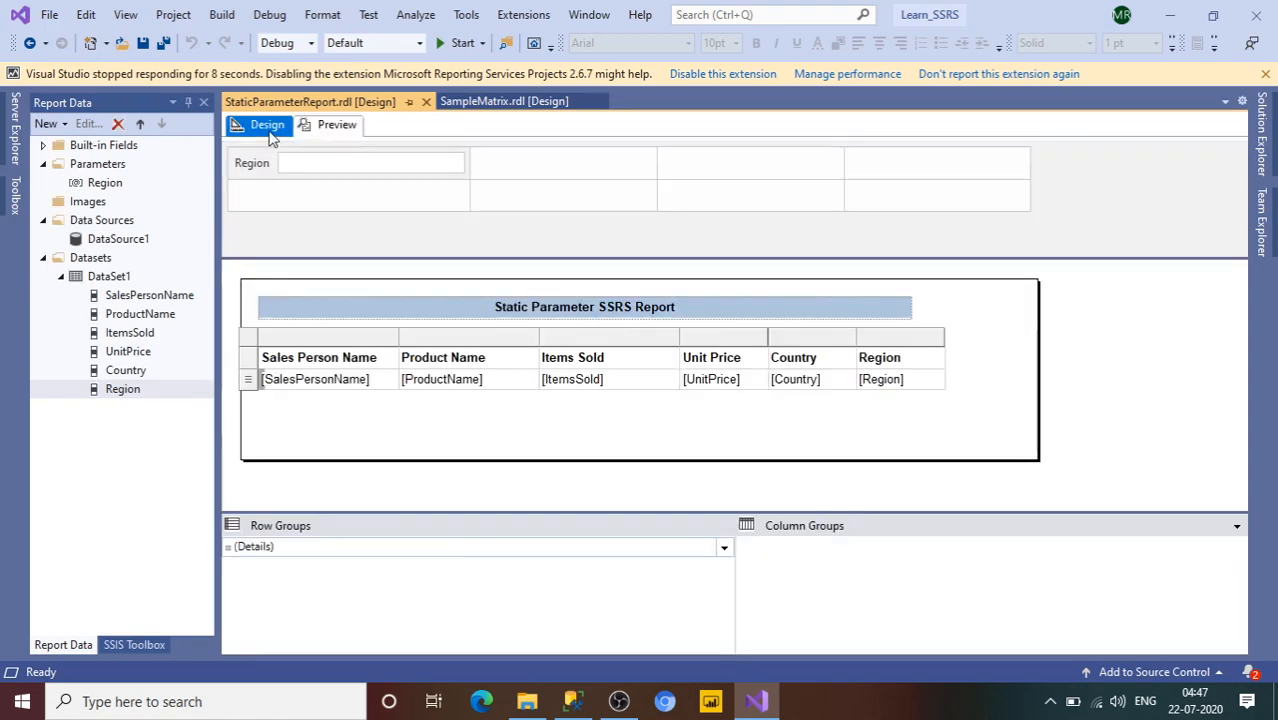
pyautogui.click(116, 188)
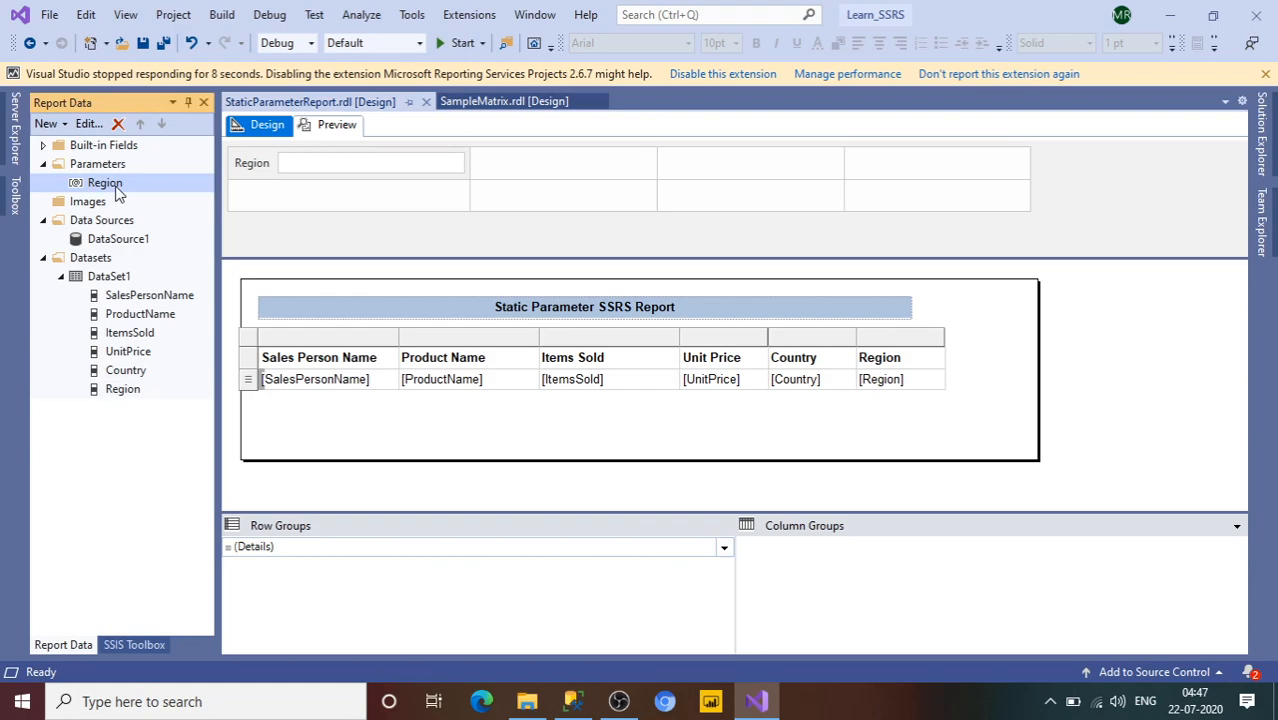
pyautogui.rightClick(118, 193)
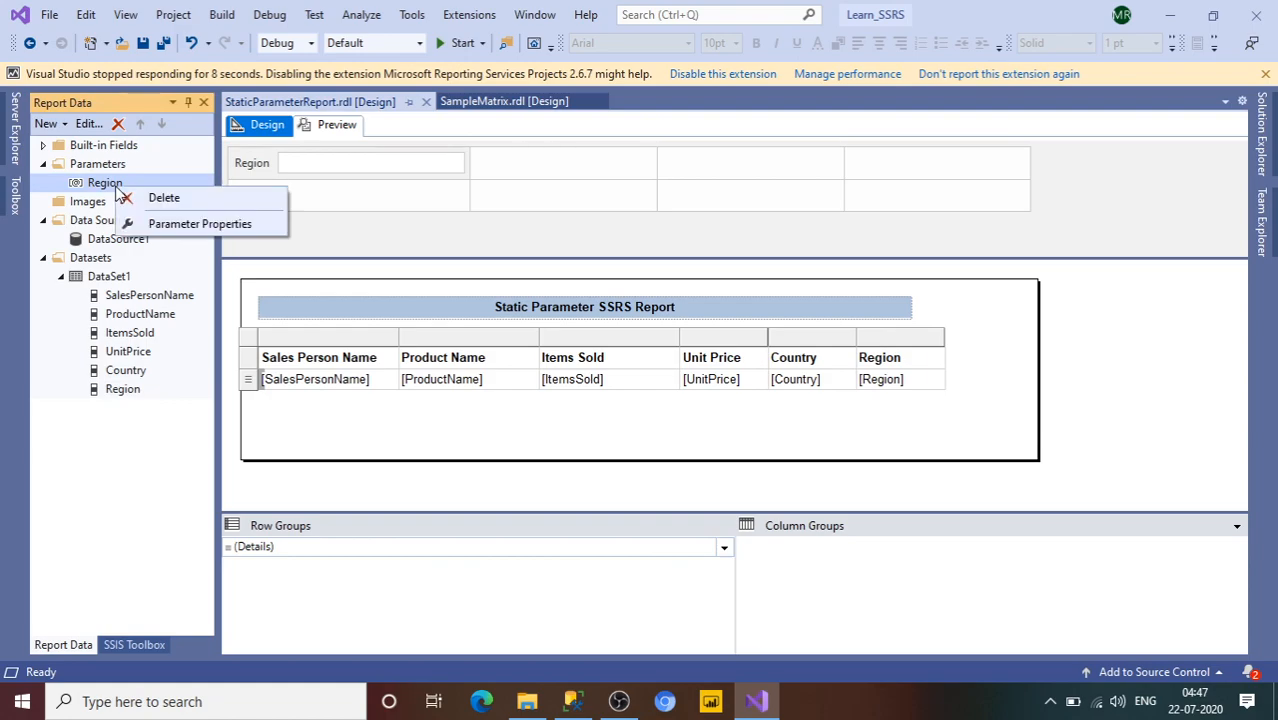
pyautogui.click(185, 224)
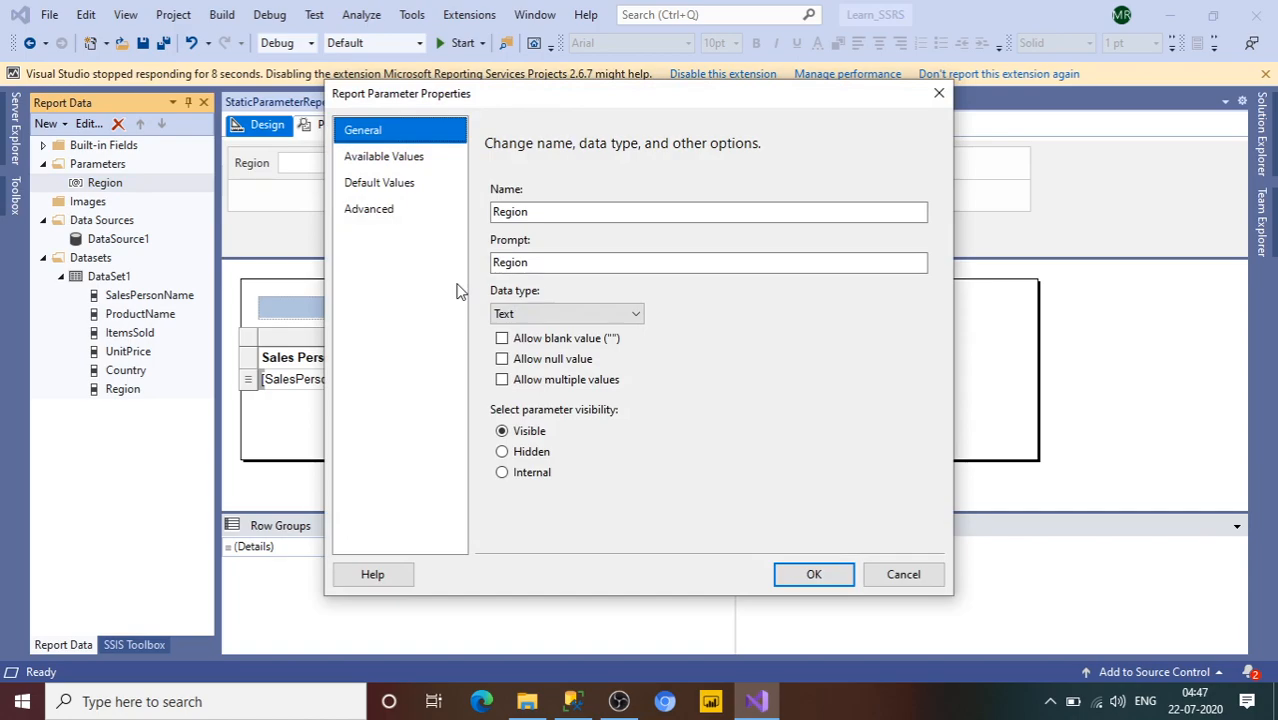
pyautogui.click(542, 217)
pyautogui.moveTo(551, 211); pyautogui.dragTo(472, 218)
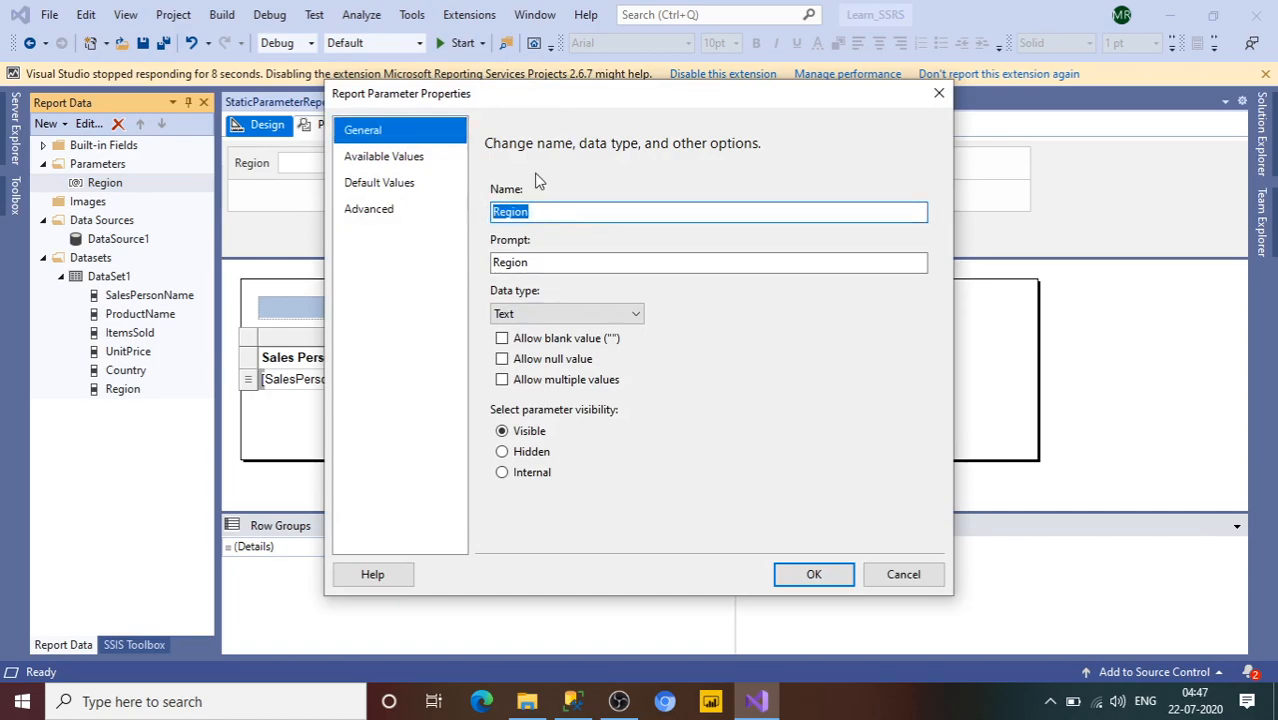
pyautogui.moveTo(562, 105); pyautogui.dragTo(662, 115)
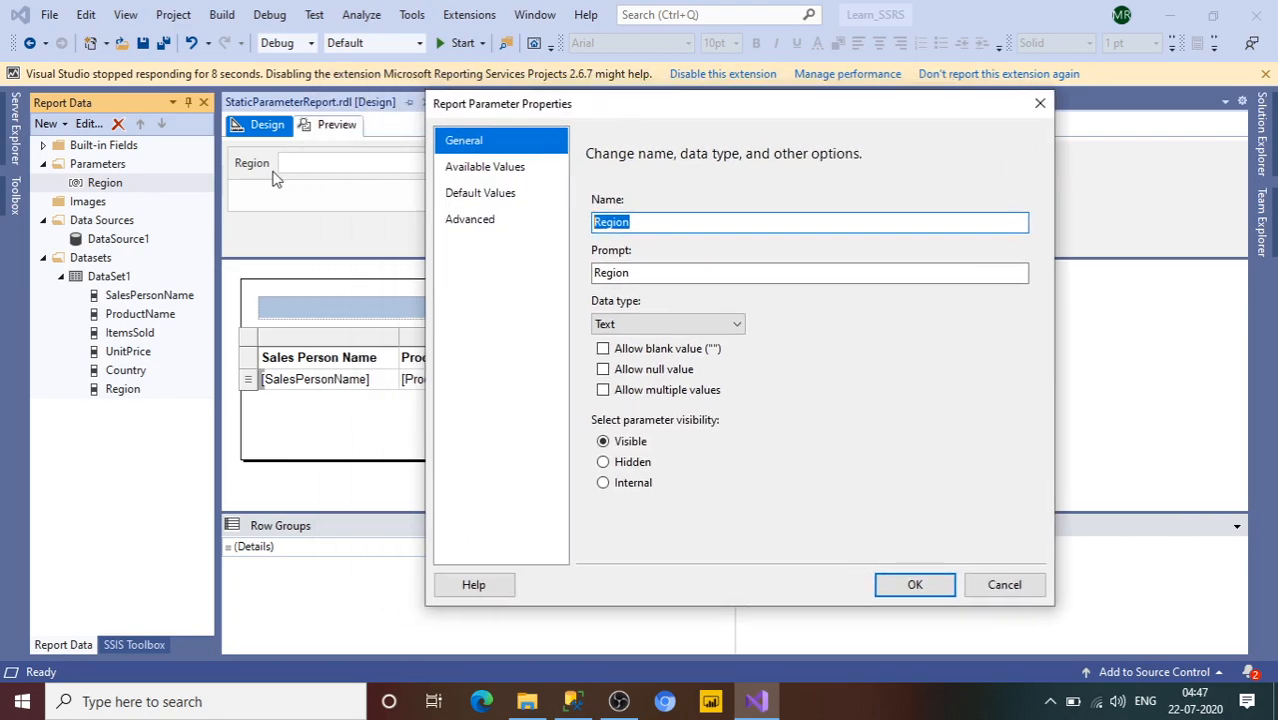
pyautogui.click(639, 273)
pyautogui.doubleClick(639, 273)
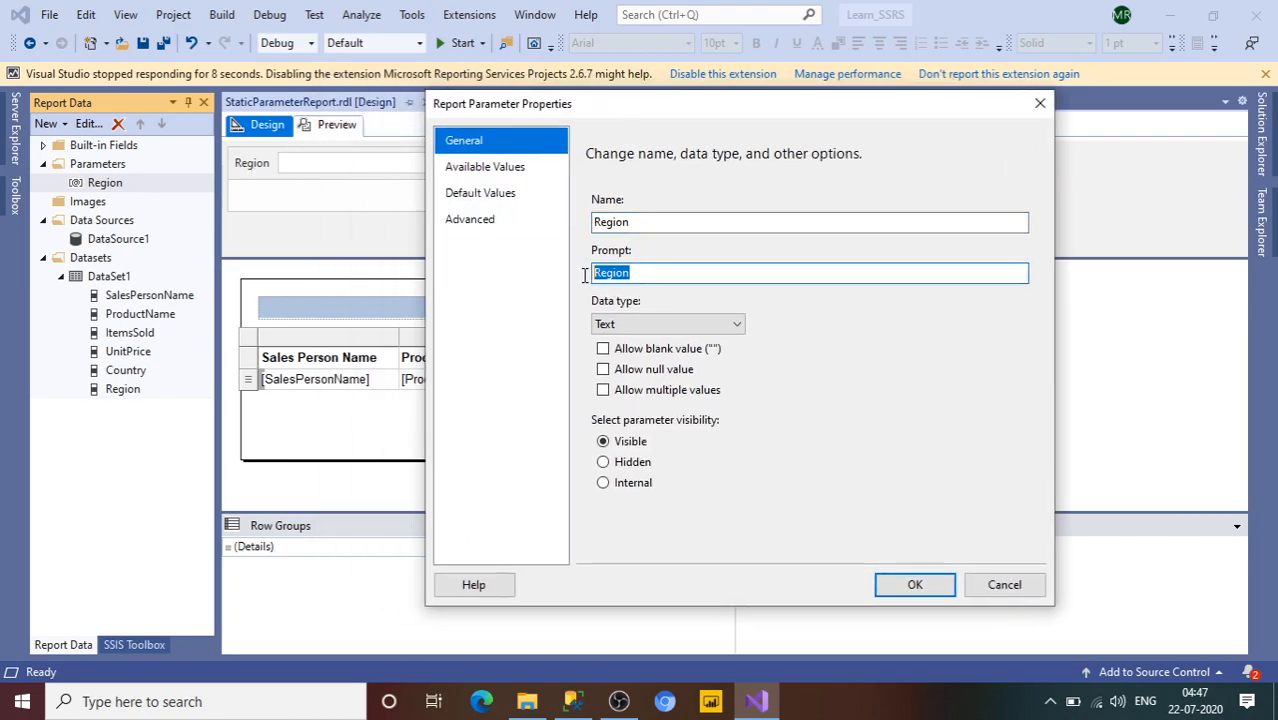
pyautogui.click(716, 326)
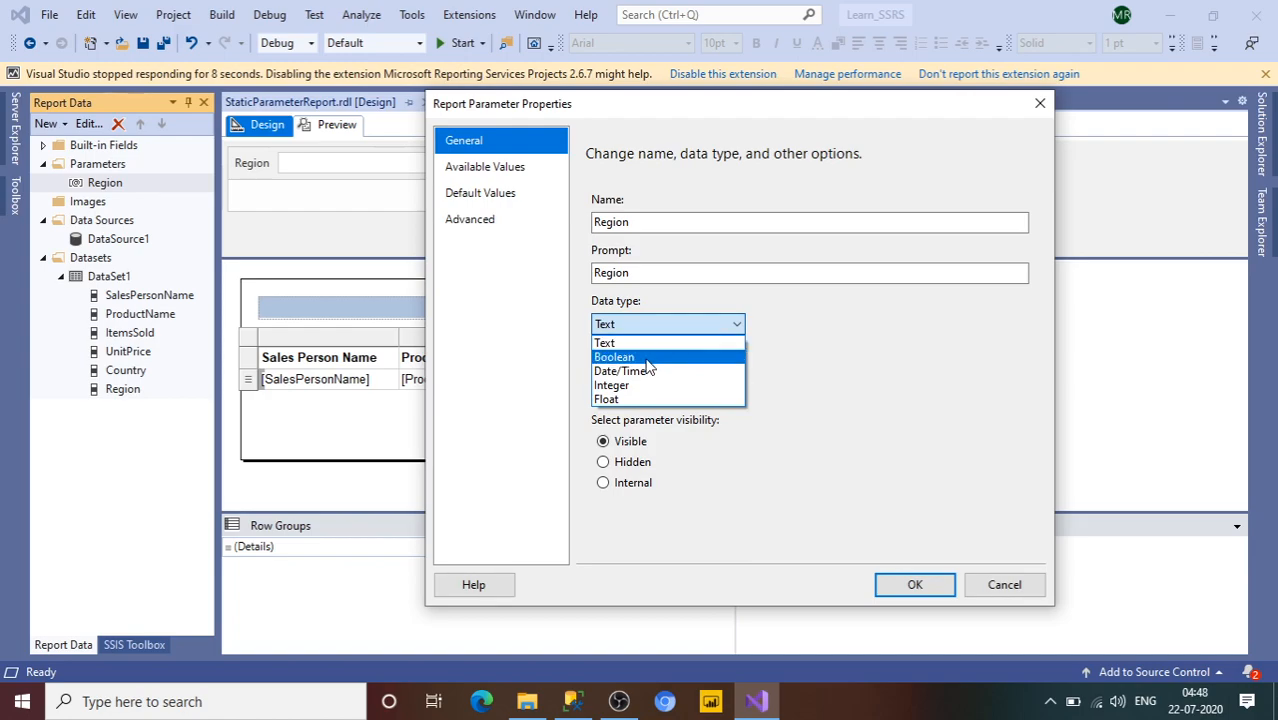
pyautogui.click(819, 411)
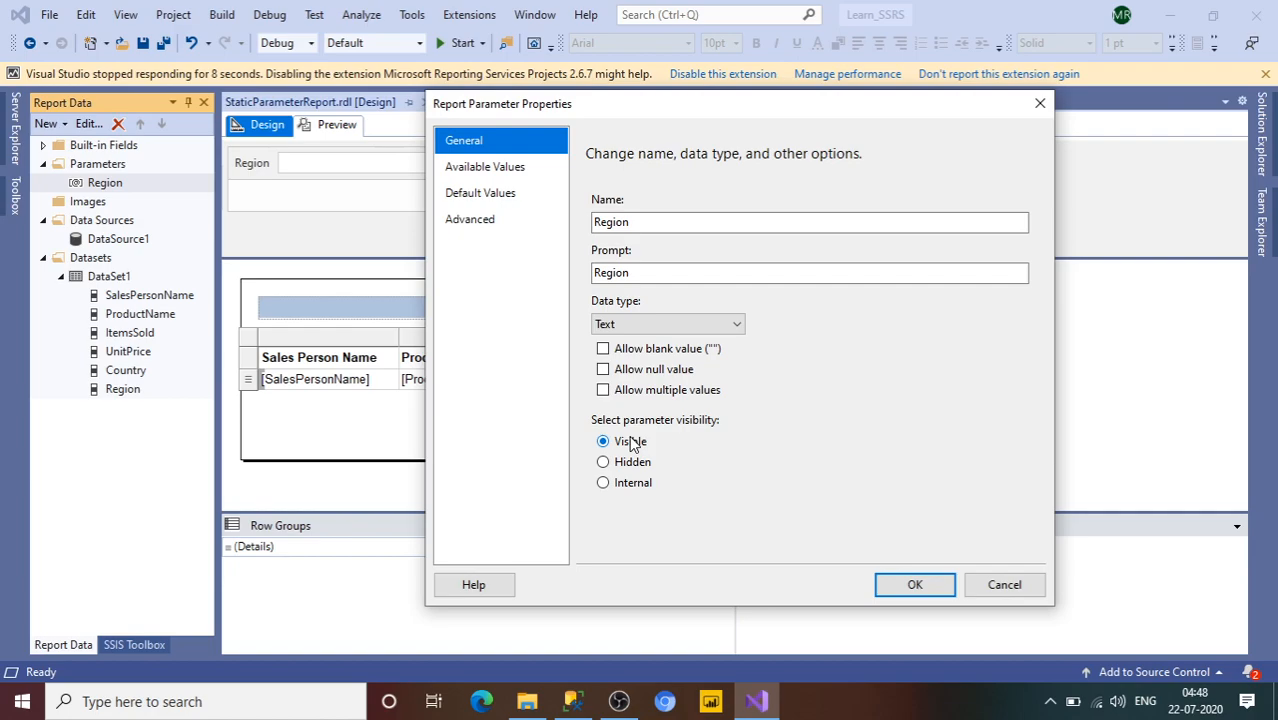
# Examine the parameter's available-value options, including specified and query-based values, and leave None selected
pyautogui.click(486, 170)
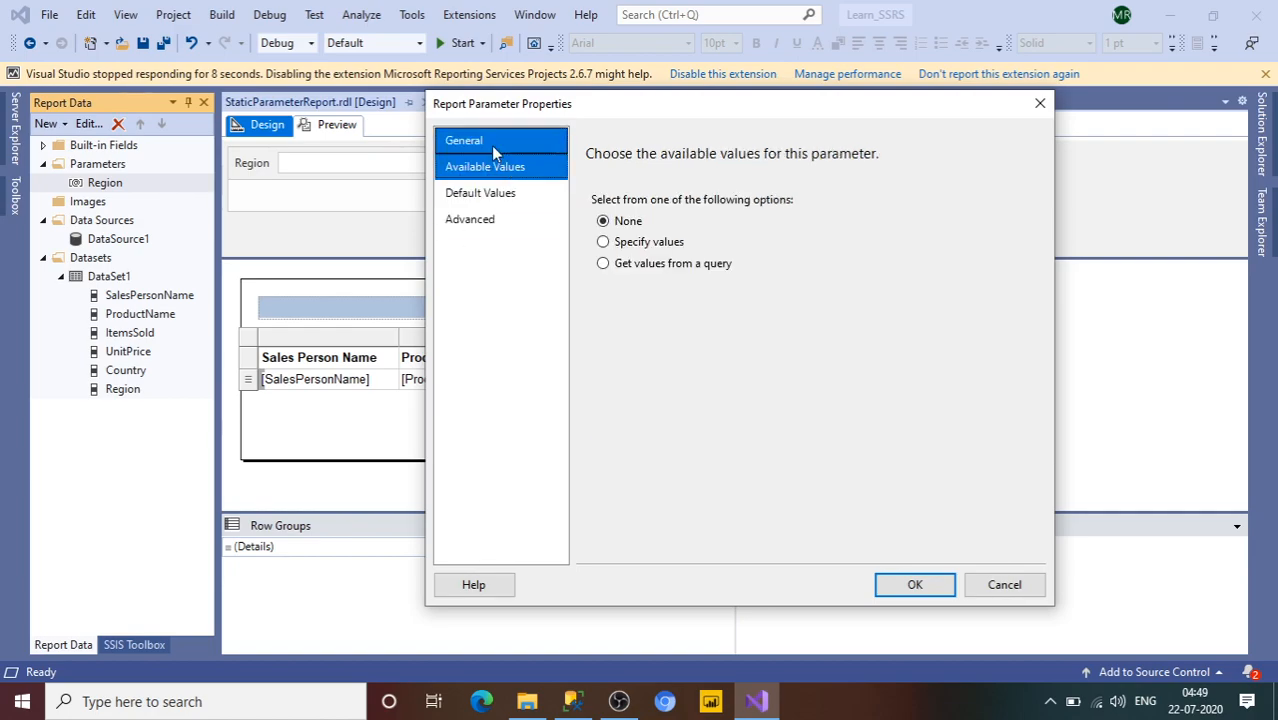
pyautogui.click(490, 140)
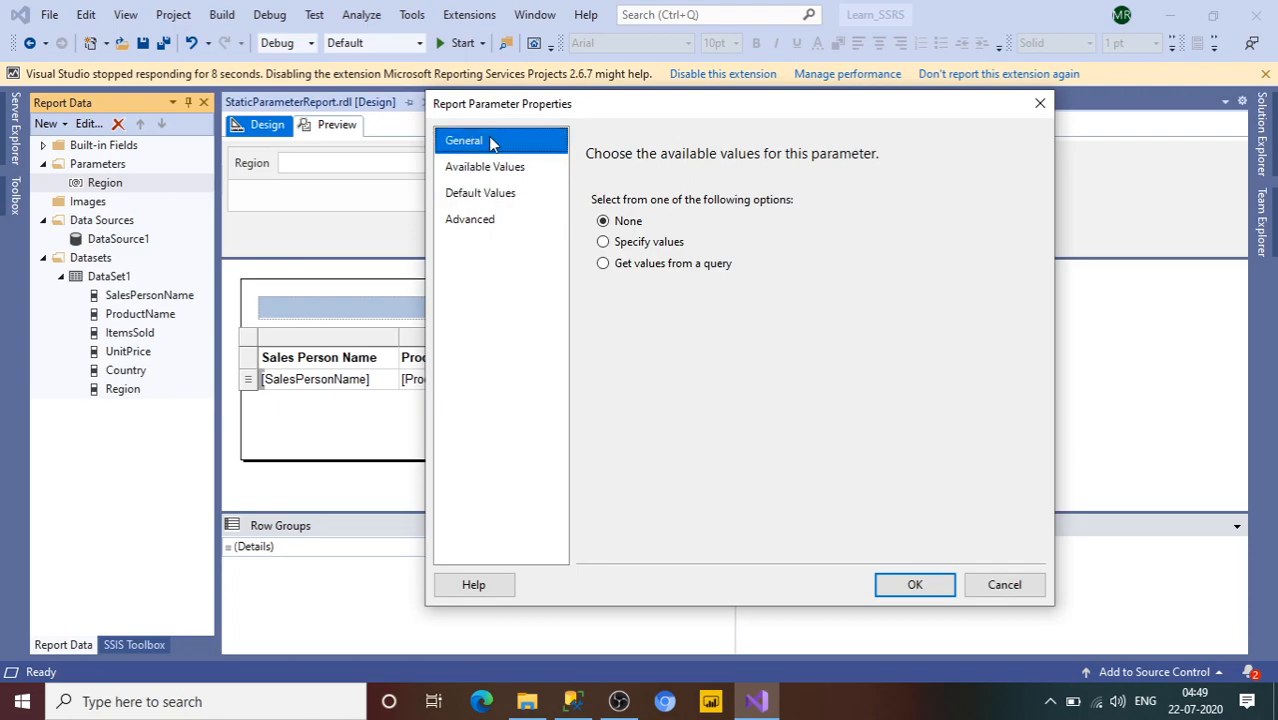
pyautogui.click(528, 175)
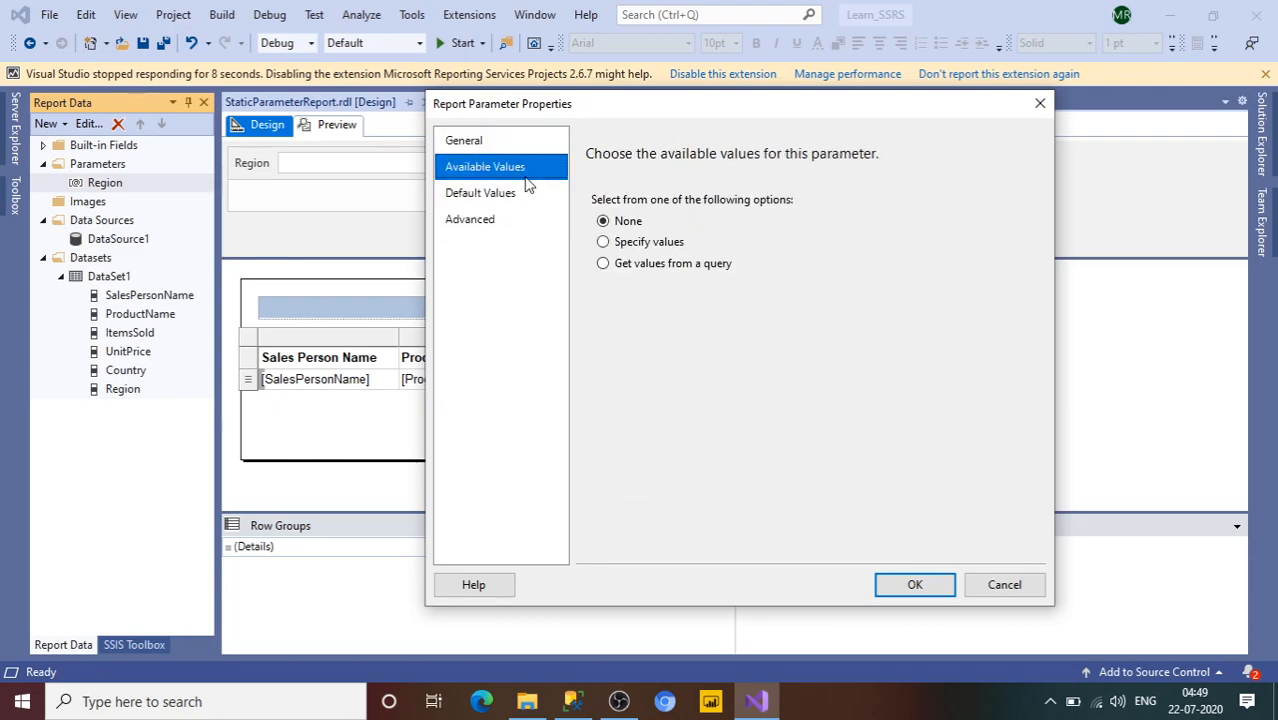
pyautogui.click(631, 247)
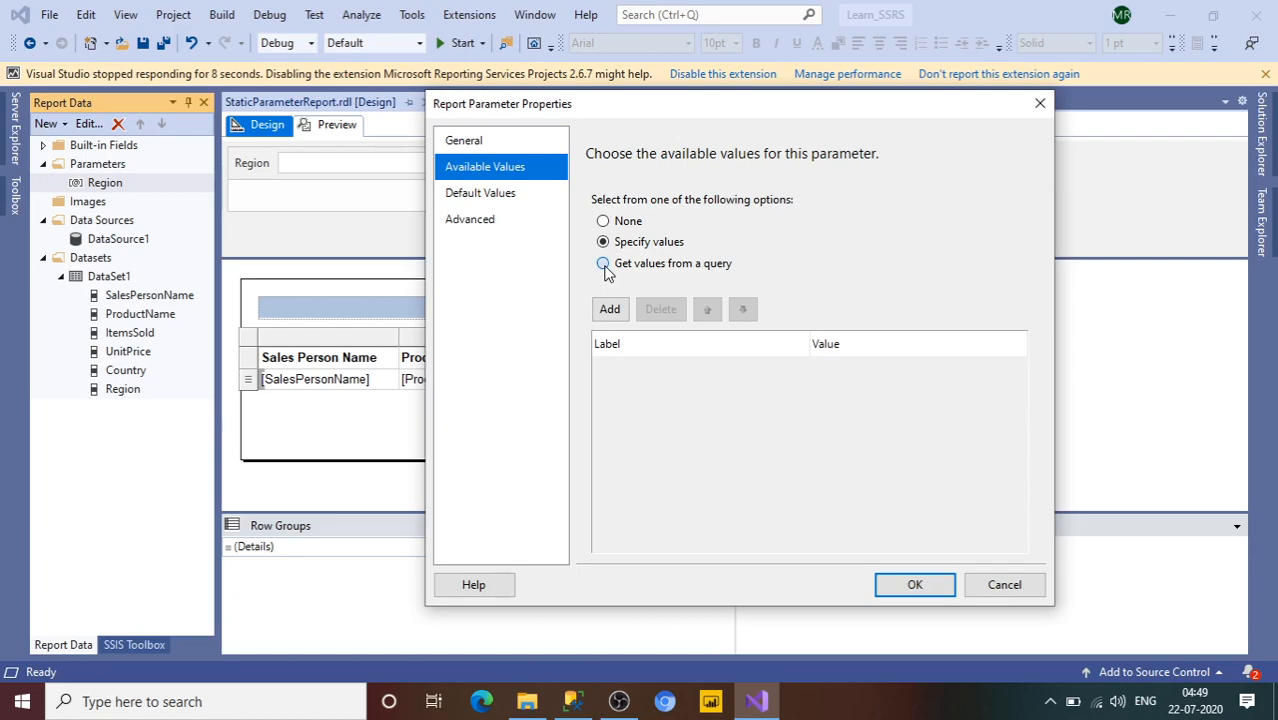
pyautogui.click(604, 265)
pyautogui.click(604, 222)
# Specify ASIA as the Region parameter's default value and apply the parameter properties
pyautogui.click(481, 196)
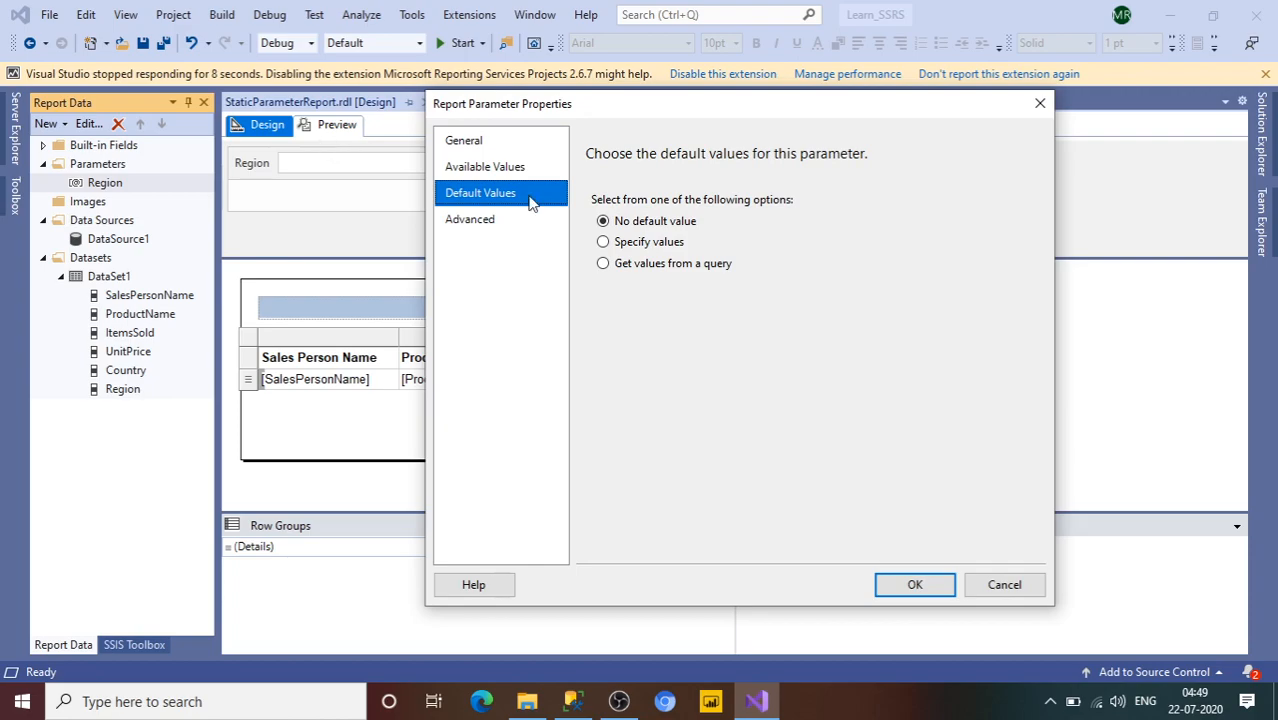
pyautogui.click(603, 242)
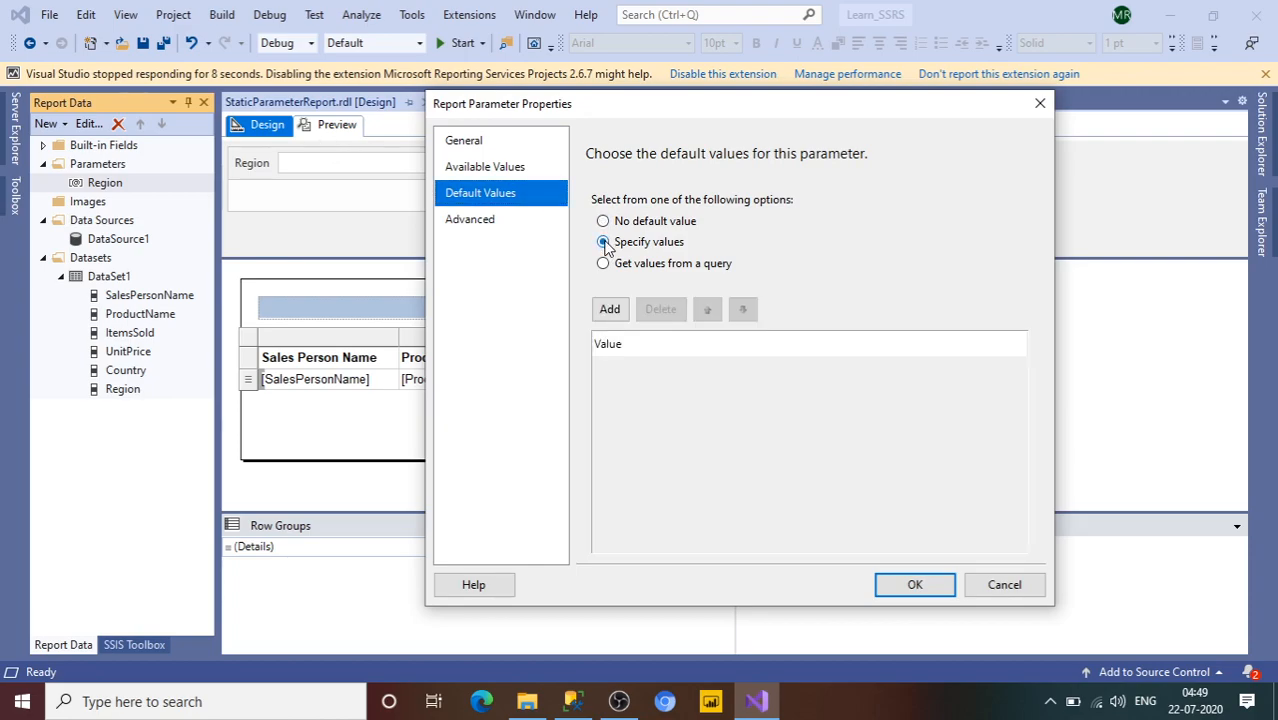
pyautogui.click(610, 309)
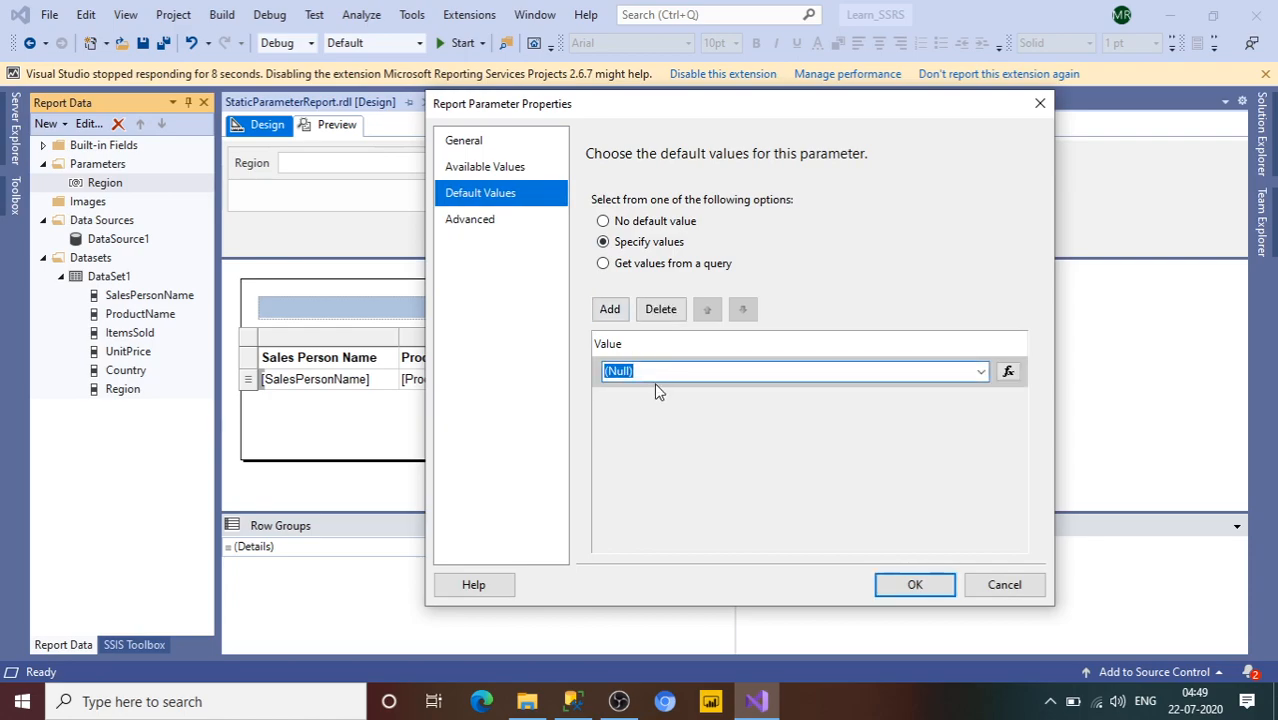
pyautogui.write('asi')
pyautogui.press('BackSpace')
pyautogui.press('BackSpace')
pyautogui.press('BackSpace')
pyautogui.write('ASIA')
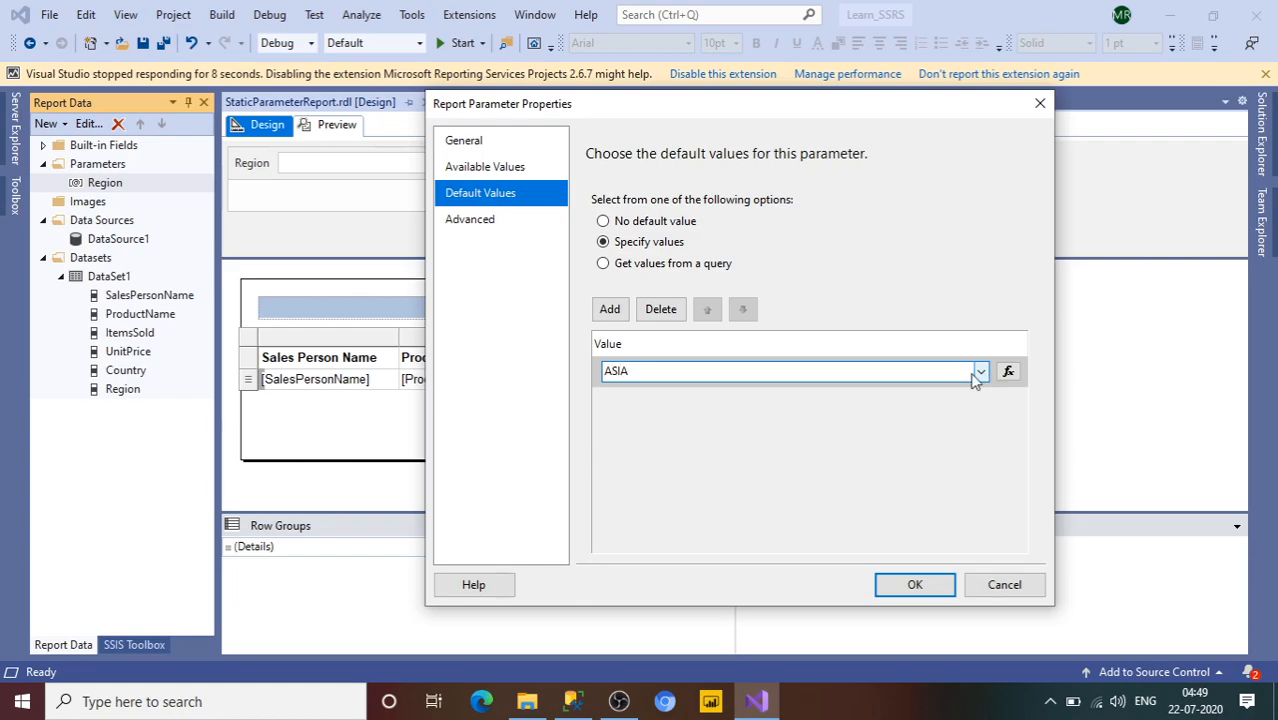
pyautogui.click(914, 584)
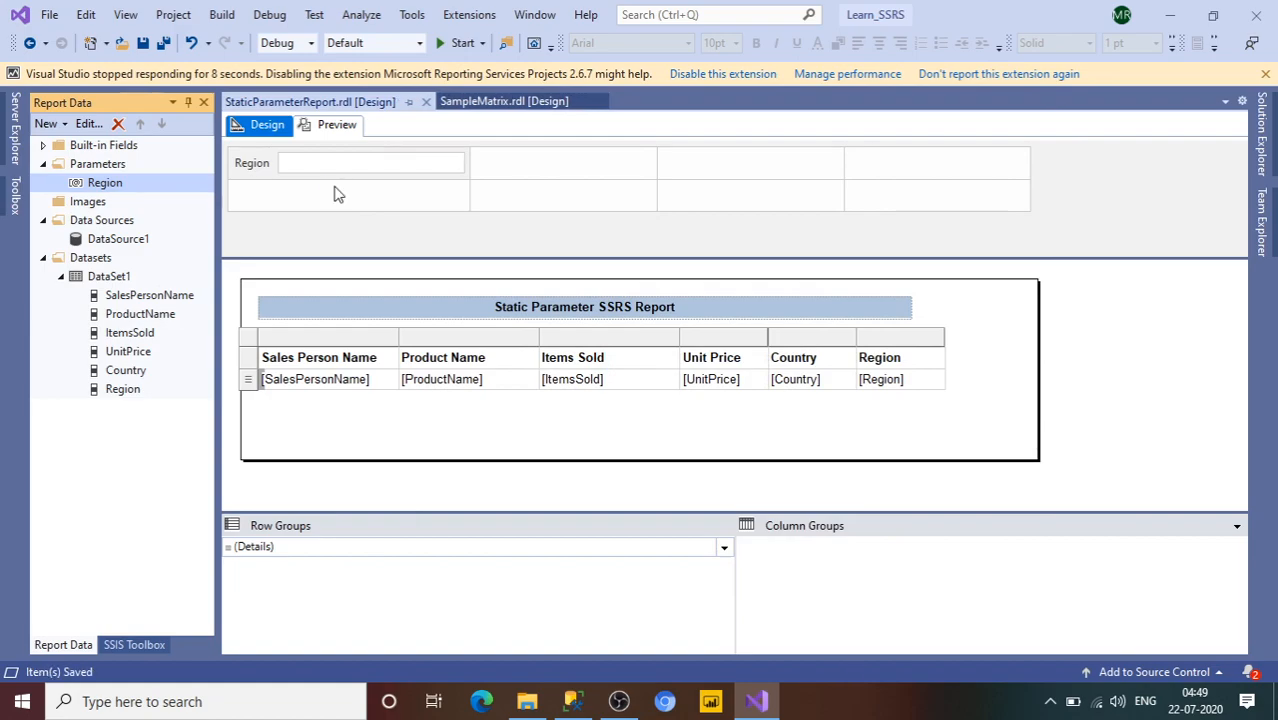
# Preview the report with the default Region value and check the value in the parameter field
pyautogui.click(329, 125)
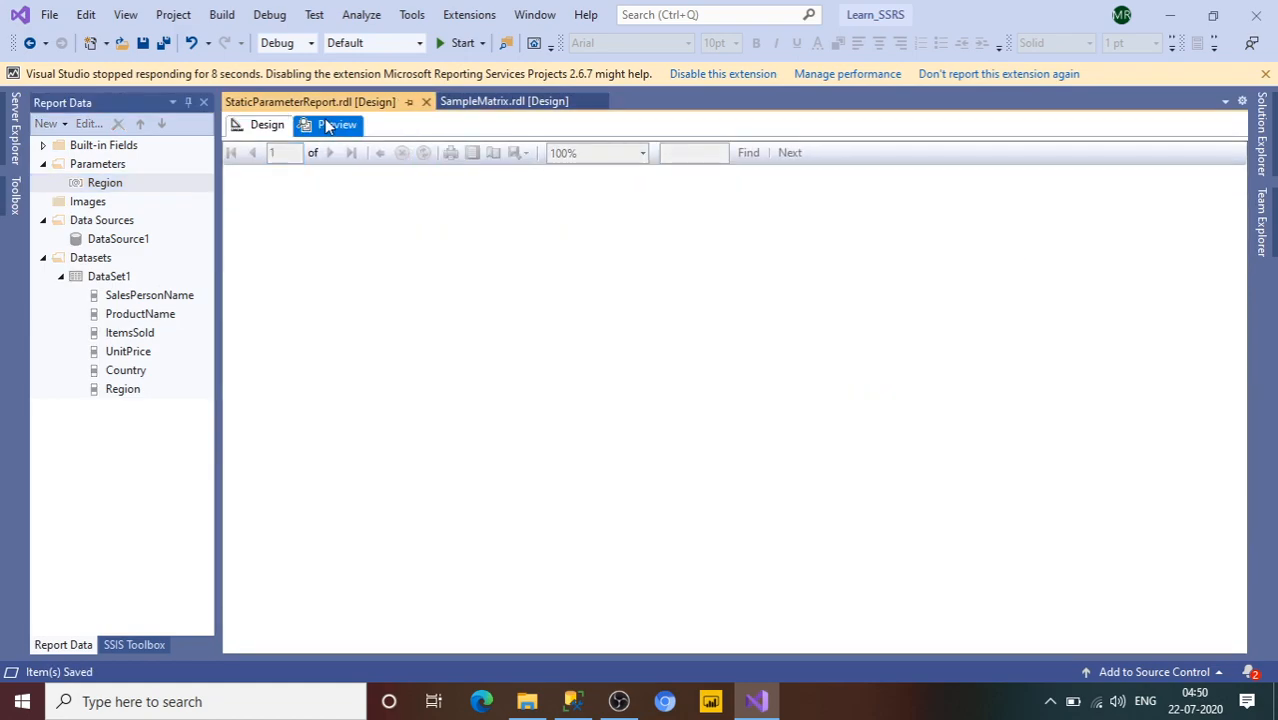
pyautogui.click(312, 158)
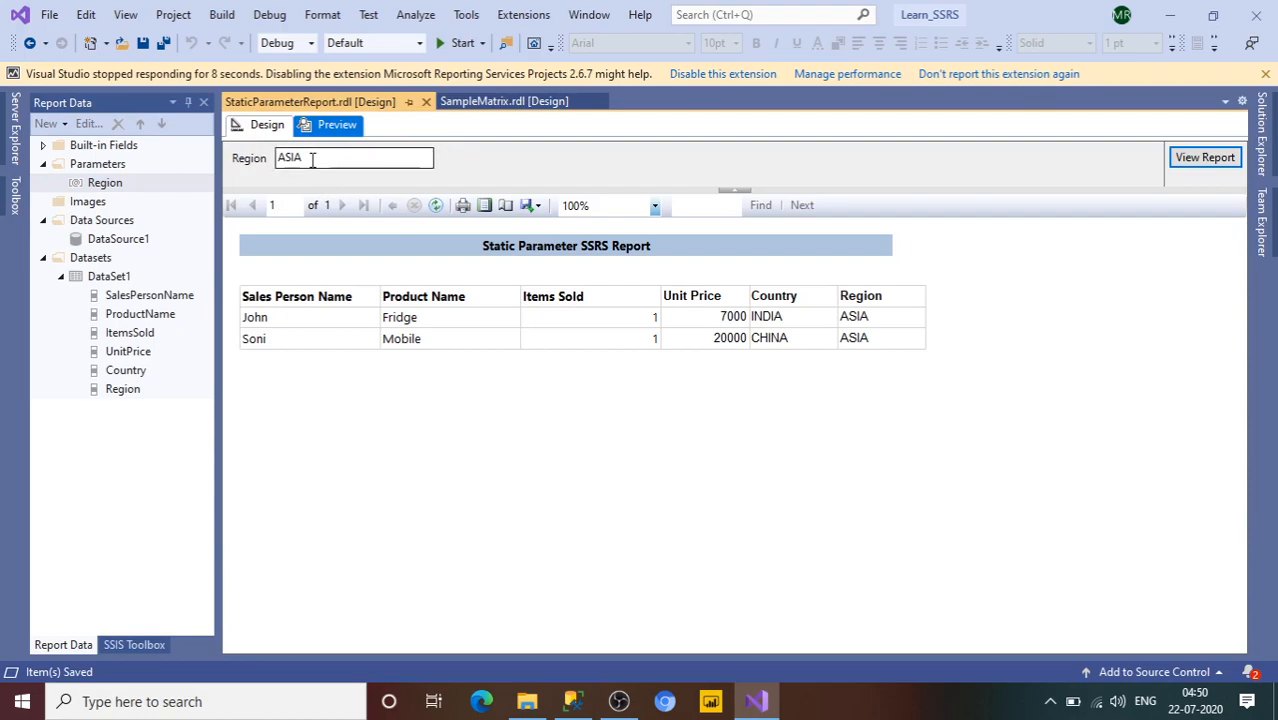
pyautogui.moveTo(310, 158); pyautogui.dragTo(275, 160)
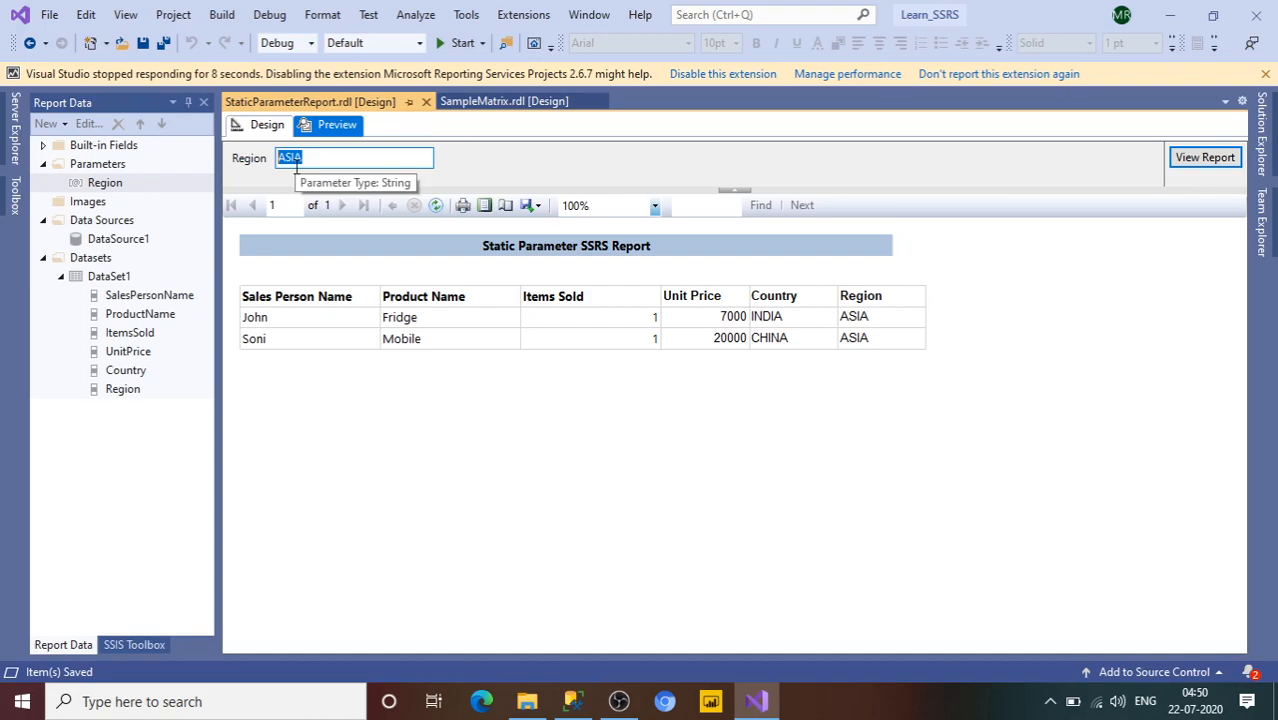
# Override the default Region value with EUROPE in the preview and run the report for that region
pyautogui.write('EU')
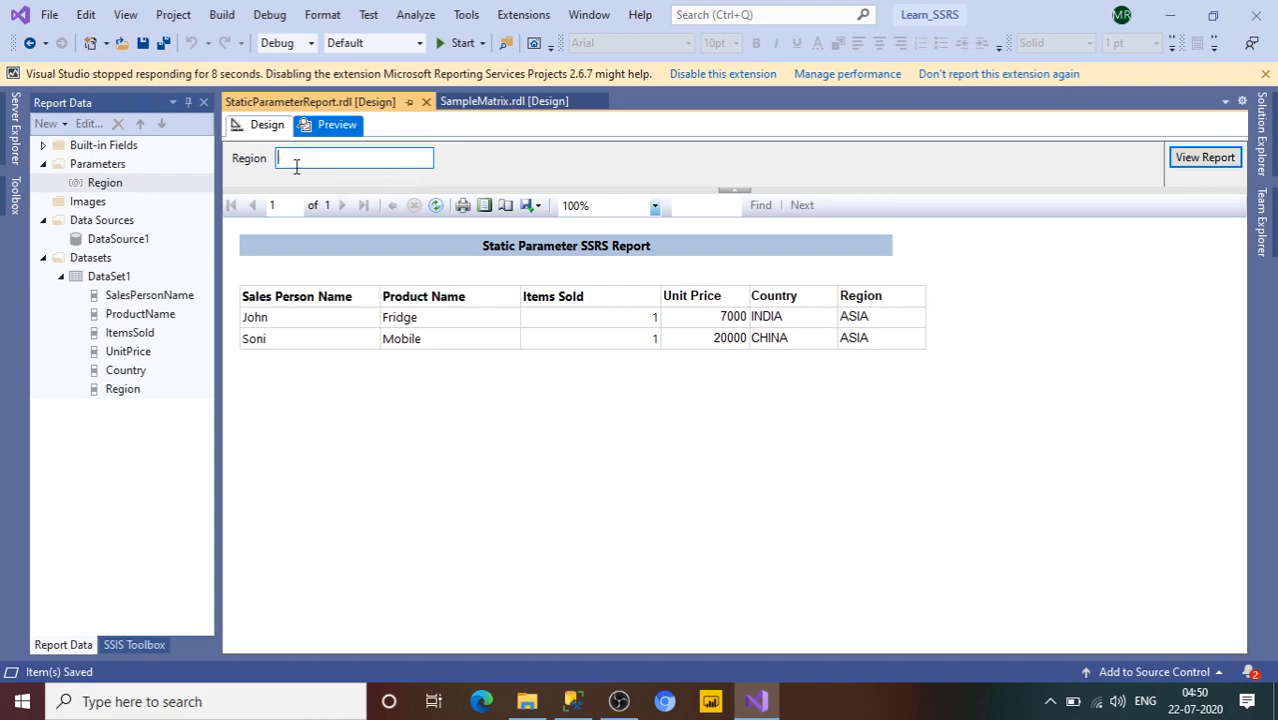
pyautogui.write('ROPE')
pyautogui.click(1190, 163)
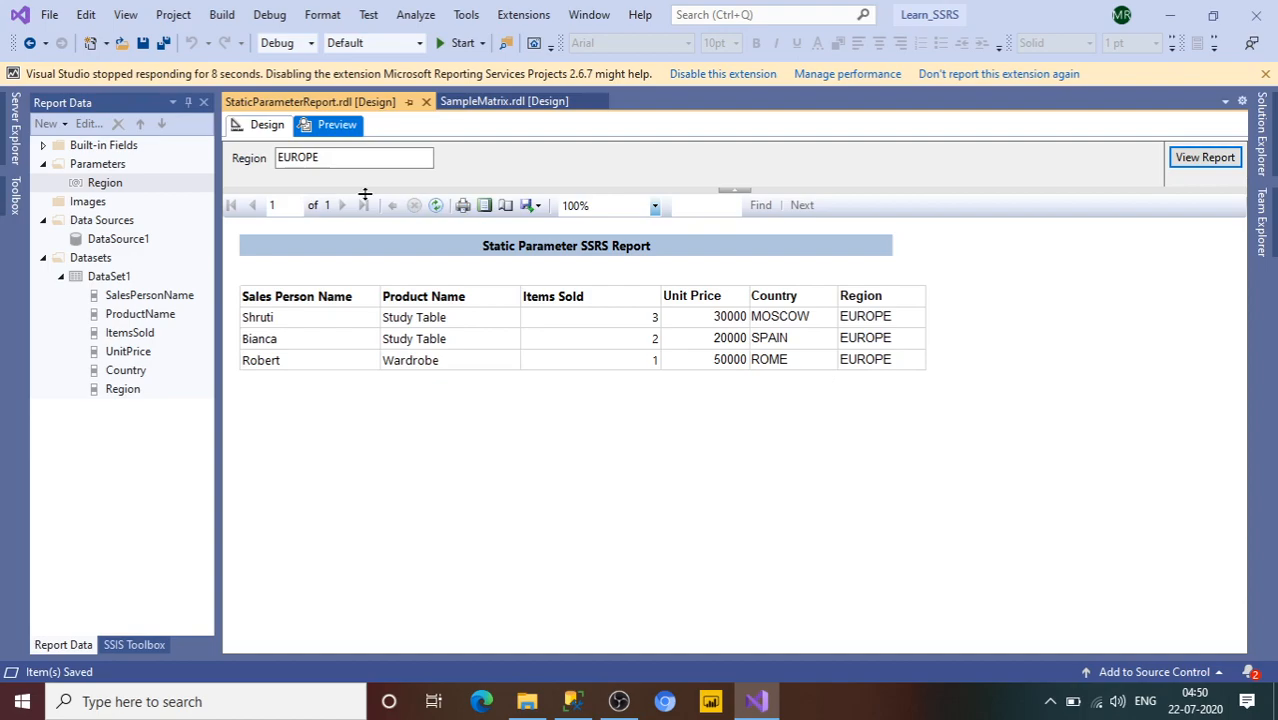
pyautogui.click(345, 159)
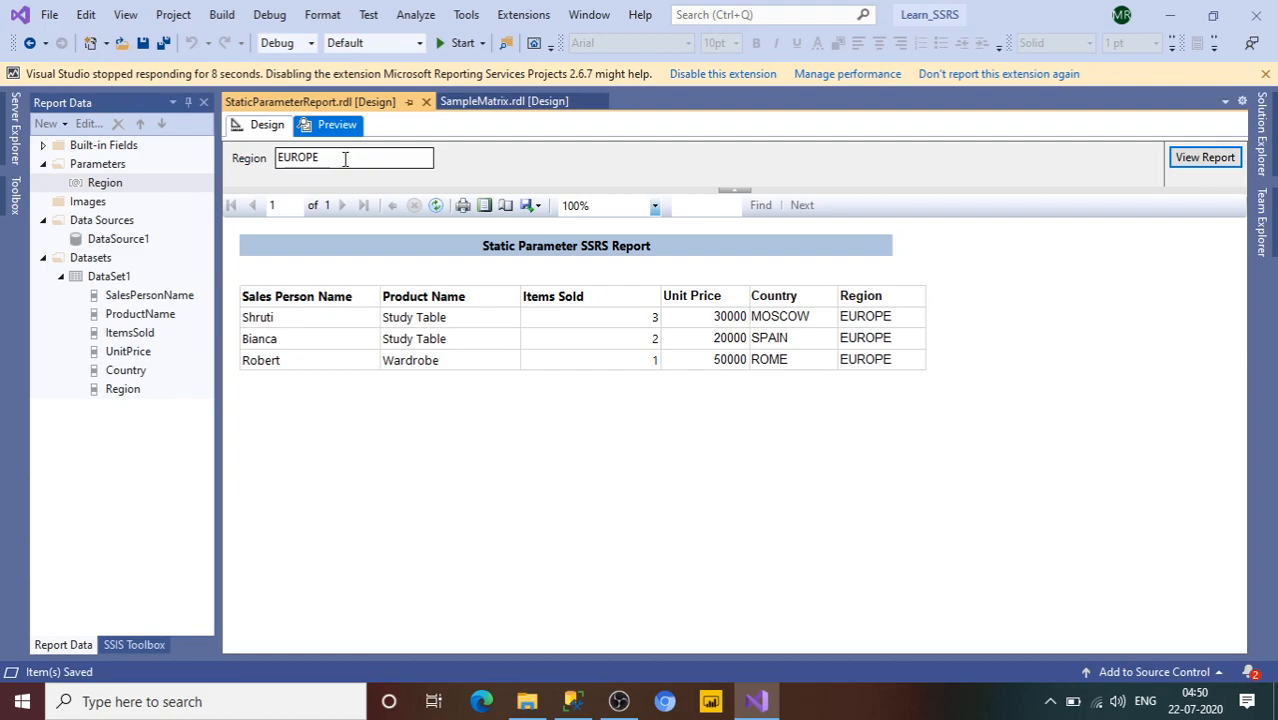
# Select the Region parameter in the report data and return the report to its design view
pyautogui.click(120, 188)
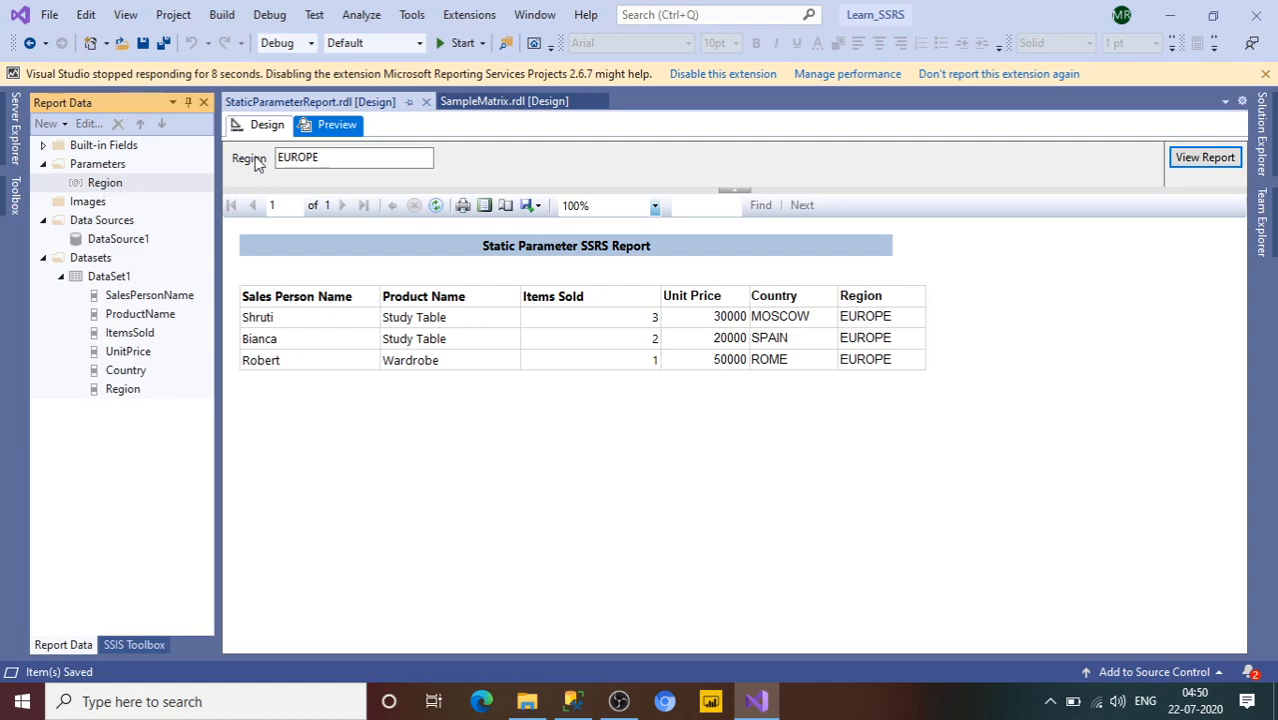
pyautogui.click(258, 130)
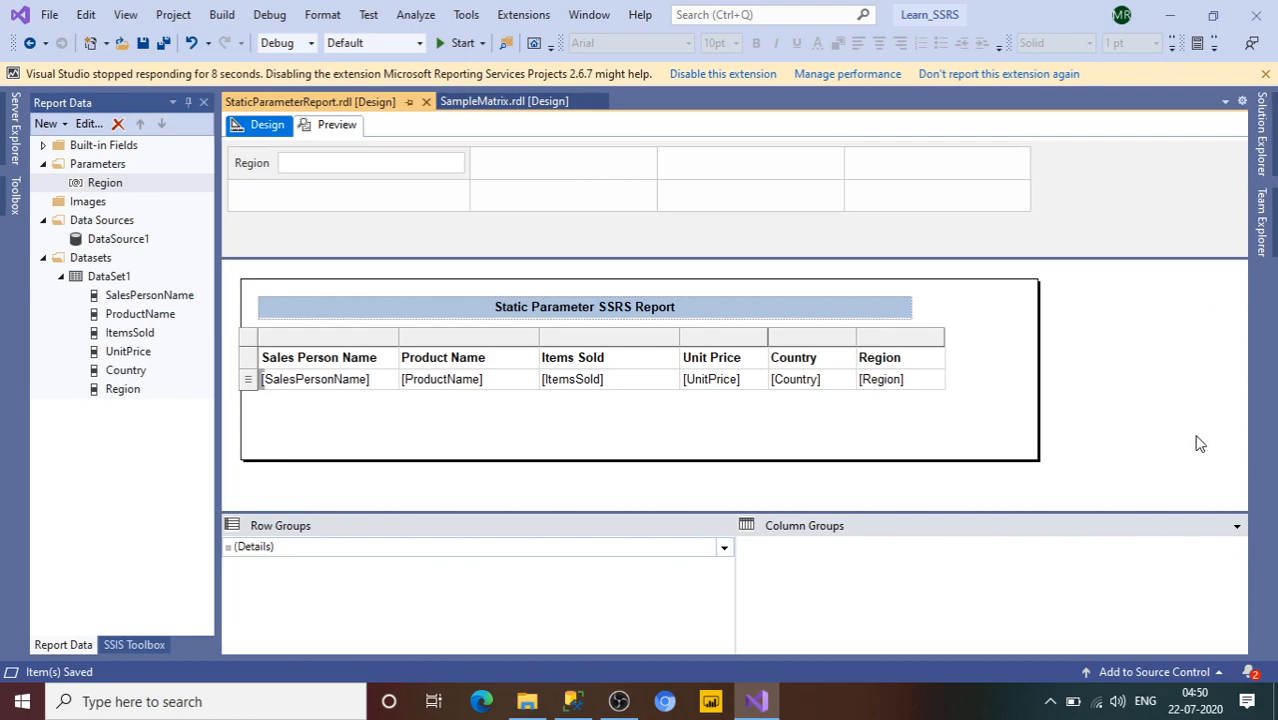
pyautogui.click(1052, 702)
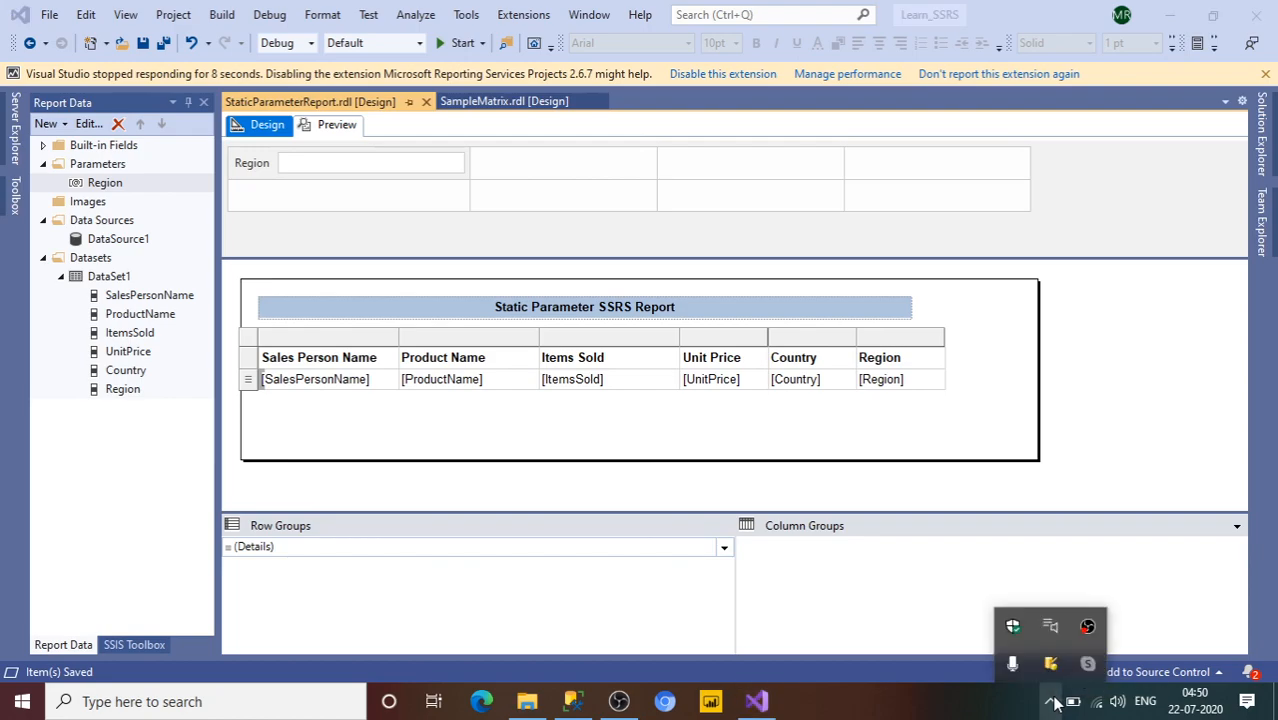